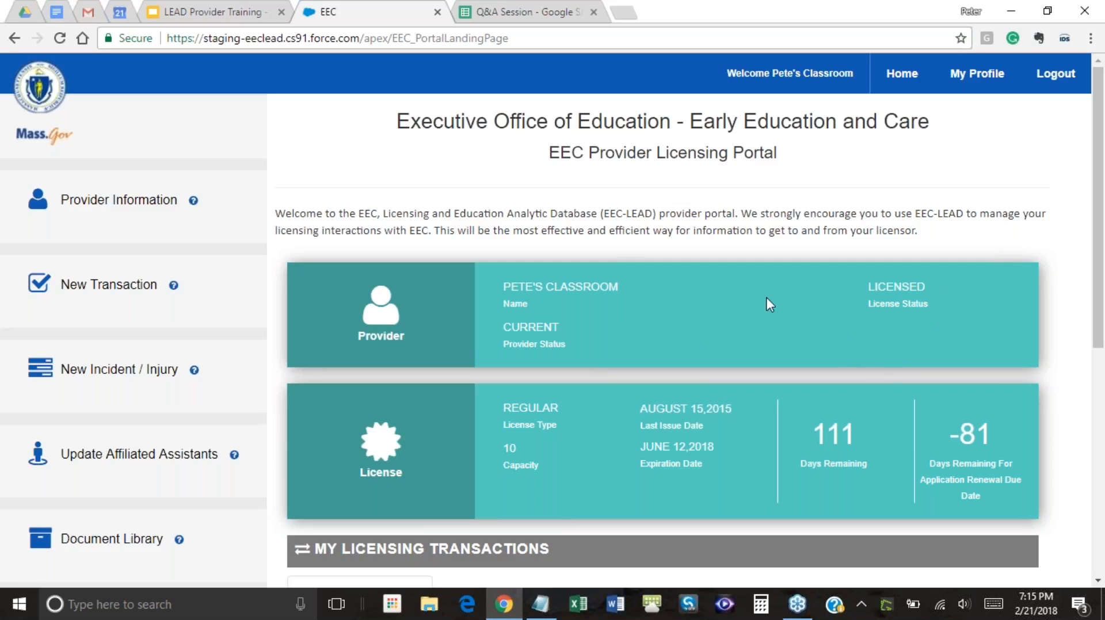
# Scroll the portal landing page and highlight the Provider Status label on the Provider card
pyautogui.scroll(-2, 558, 214)
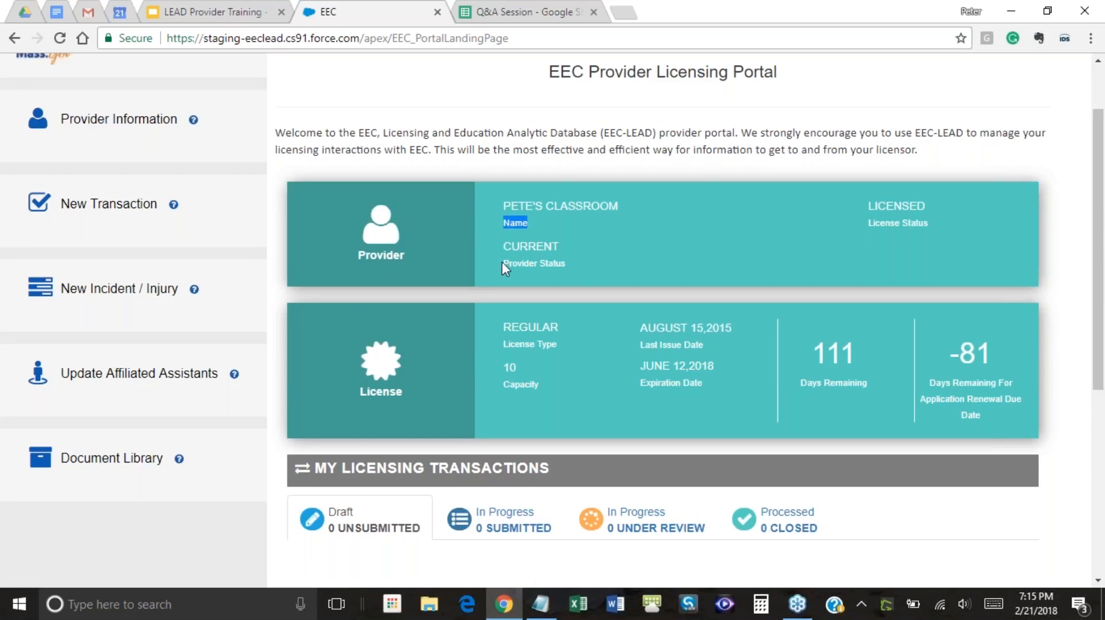
pyautogui.moveTo(502, 261); pyautogui.dragTo(561, 263)
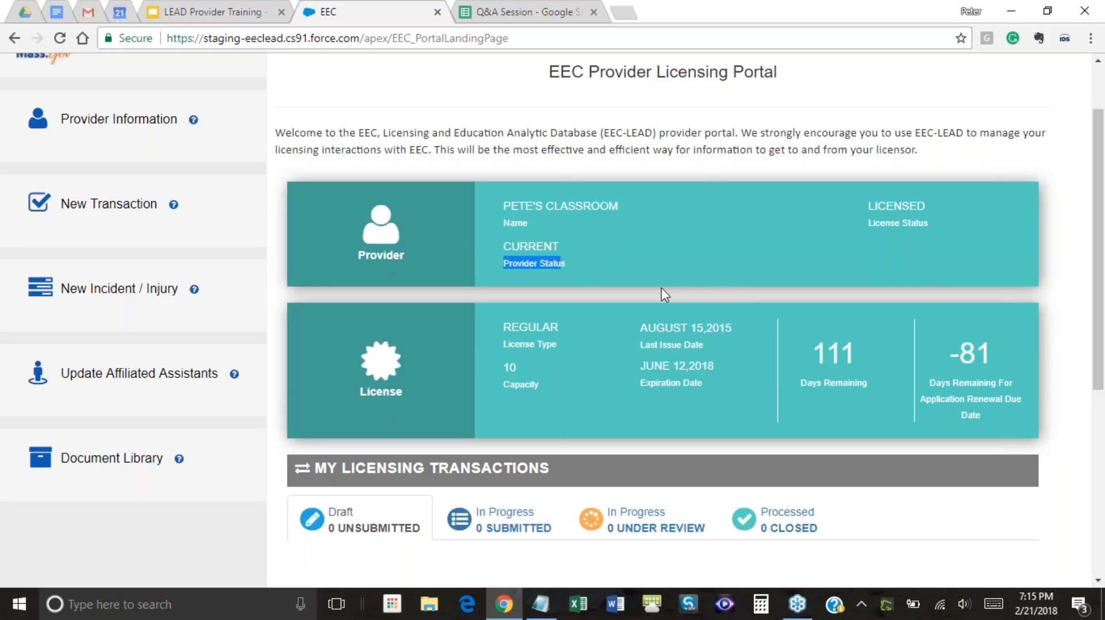
pyautogui.click(696, 240)
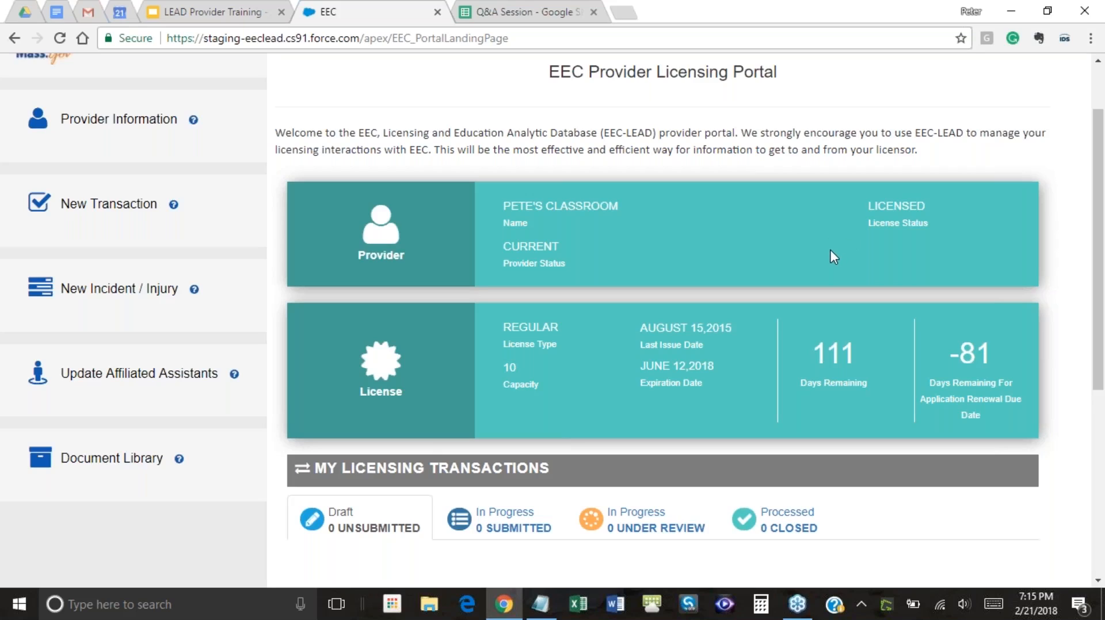
pyautogui.scroll(2, 831, 250)
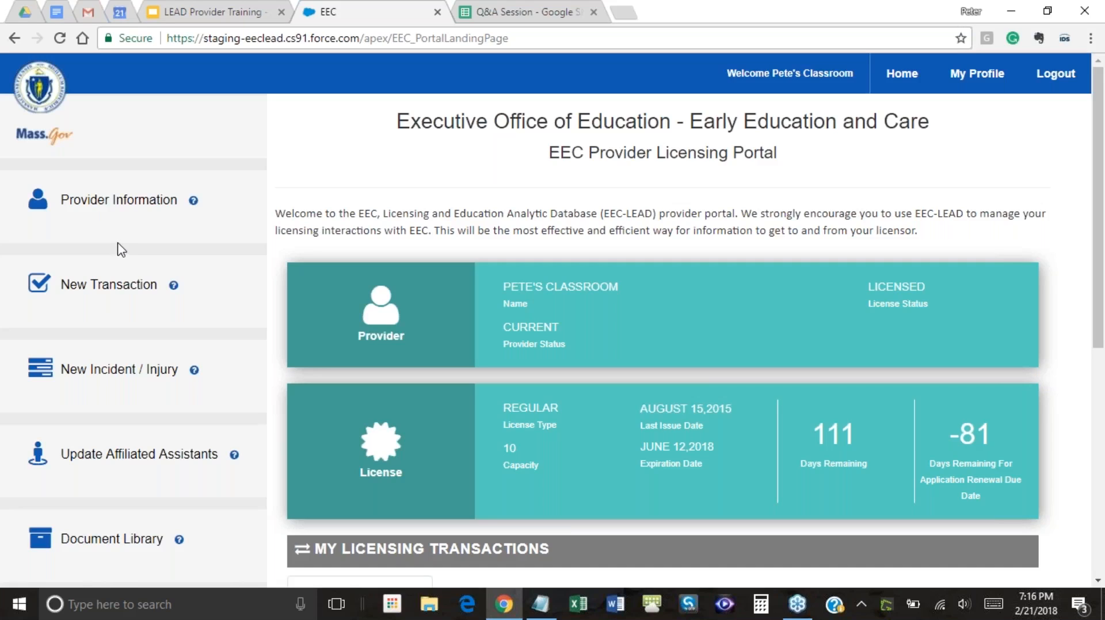
pyautogui.scroll(-4, 466, 264)
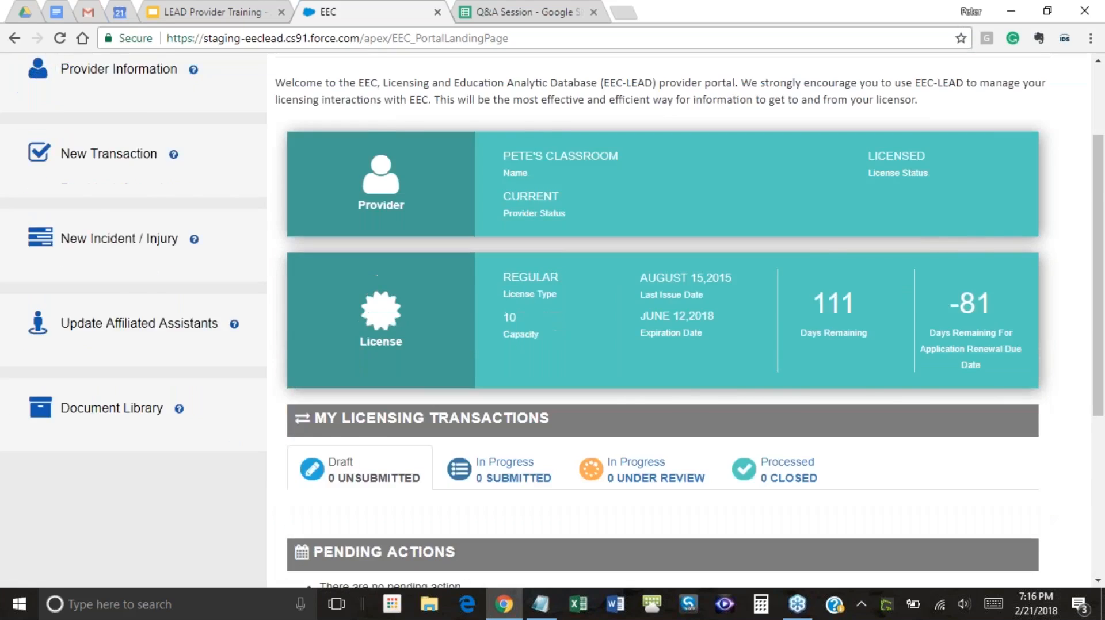
pyautogui.scroll(4, 552, 319)
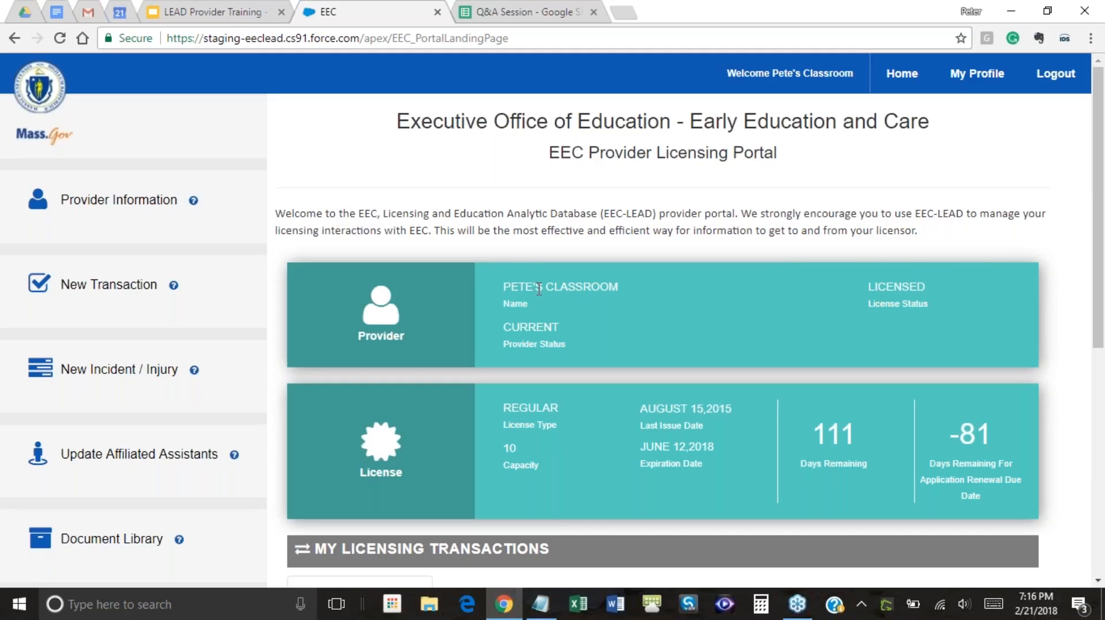
pyautogui.scroll(-3, 610, 298)
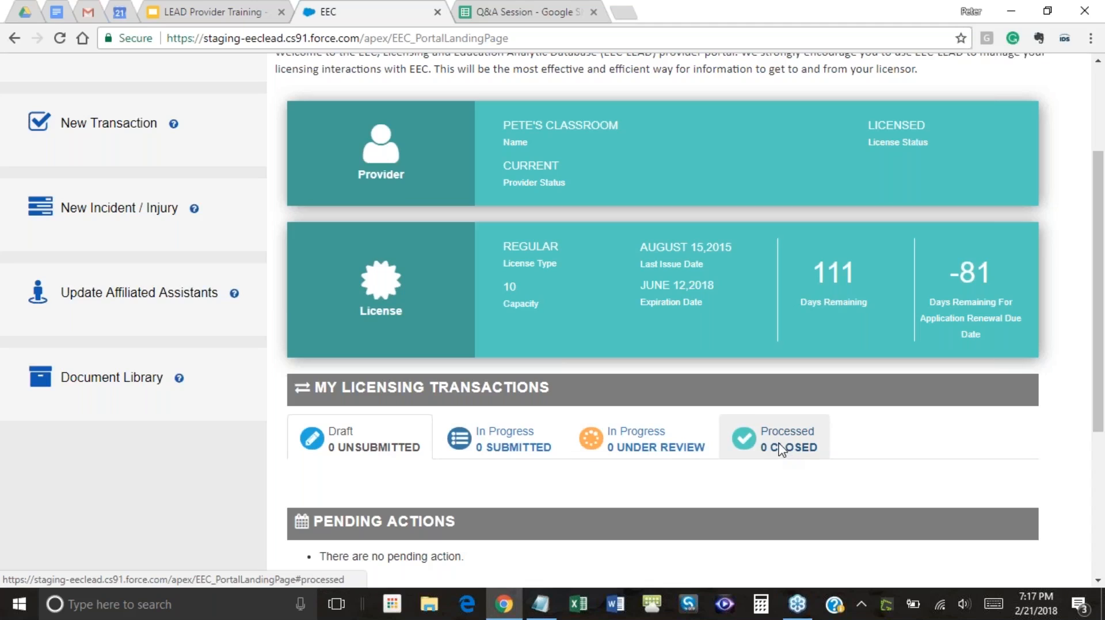
pyautogui.scroll(-2, 786, 453)
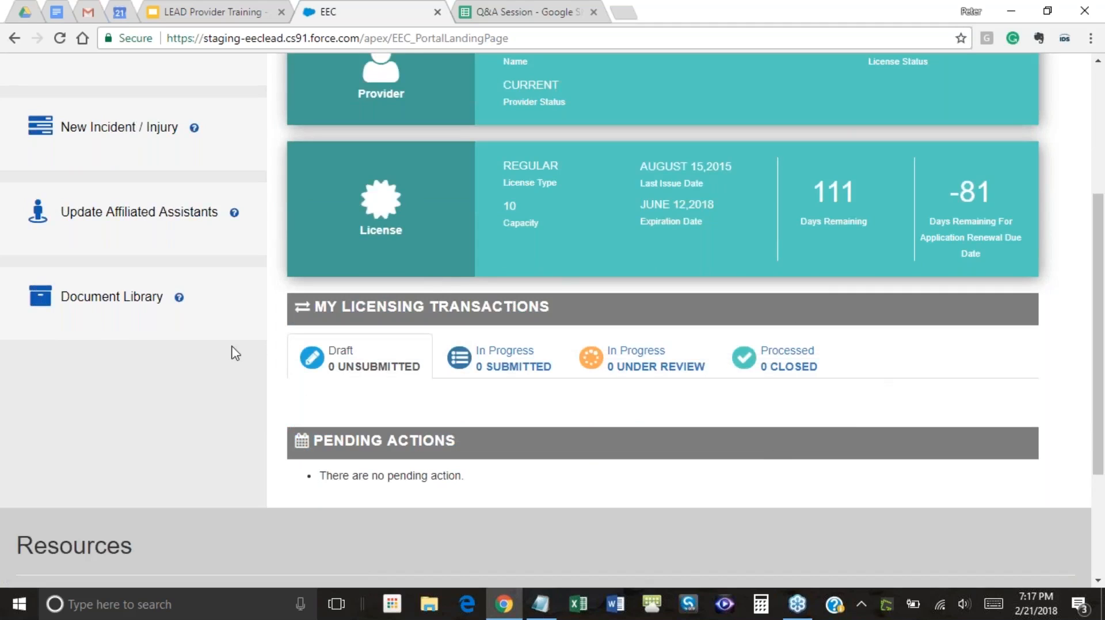
pyautogui.scroll(4, 614, 430)
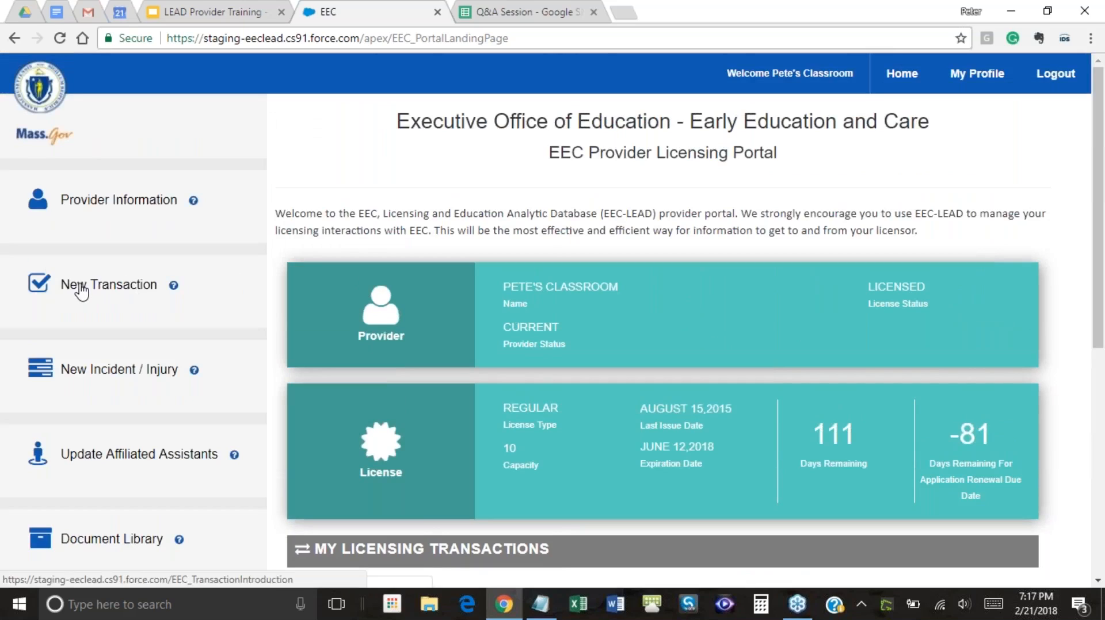
pyautogui.scroll(-4, 434, 358)
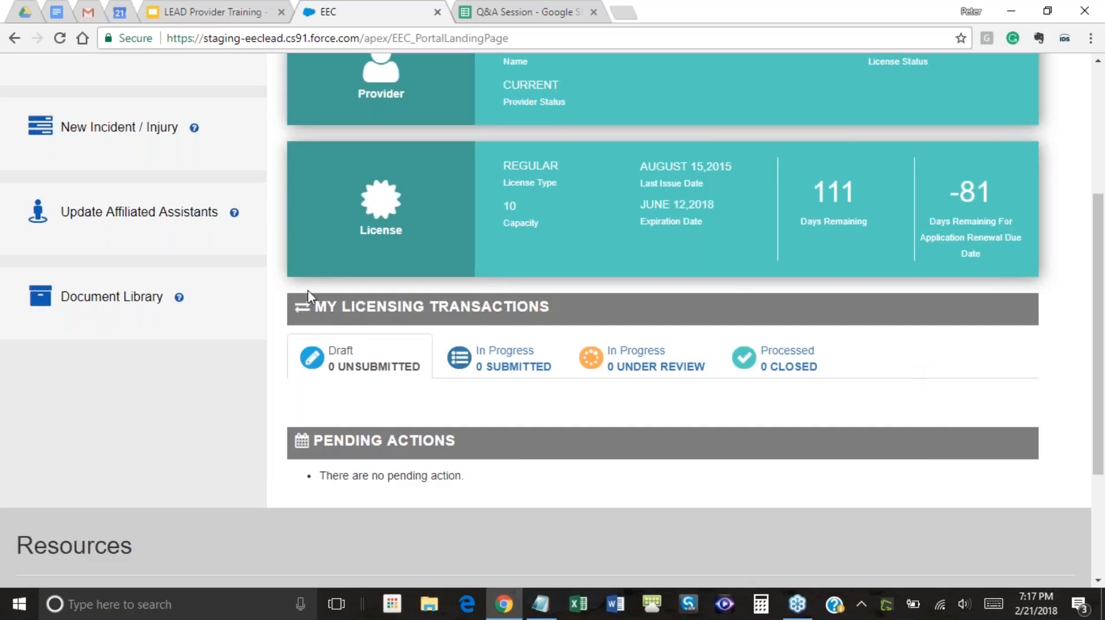
# Browse the In Progress, Under Review and Draft transaction lists on the portal
pyautogui.click(497, 364)
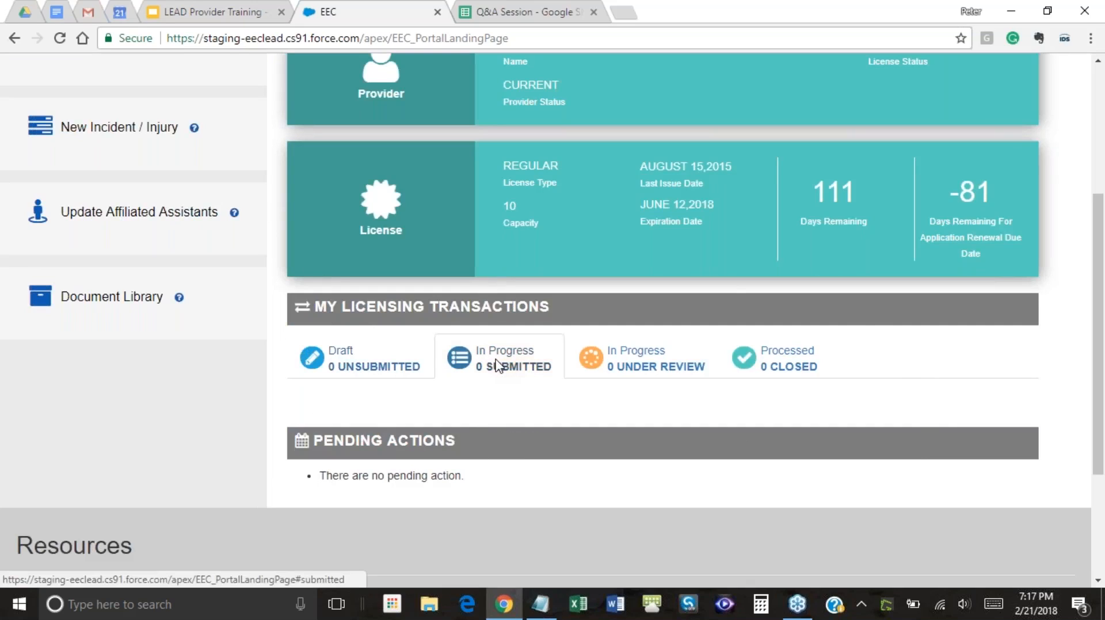
pyautogui.click(665, 367)
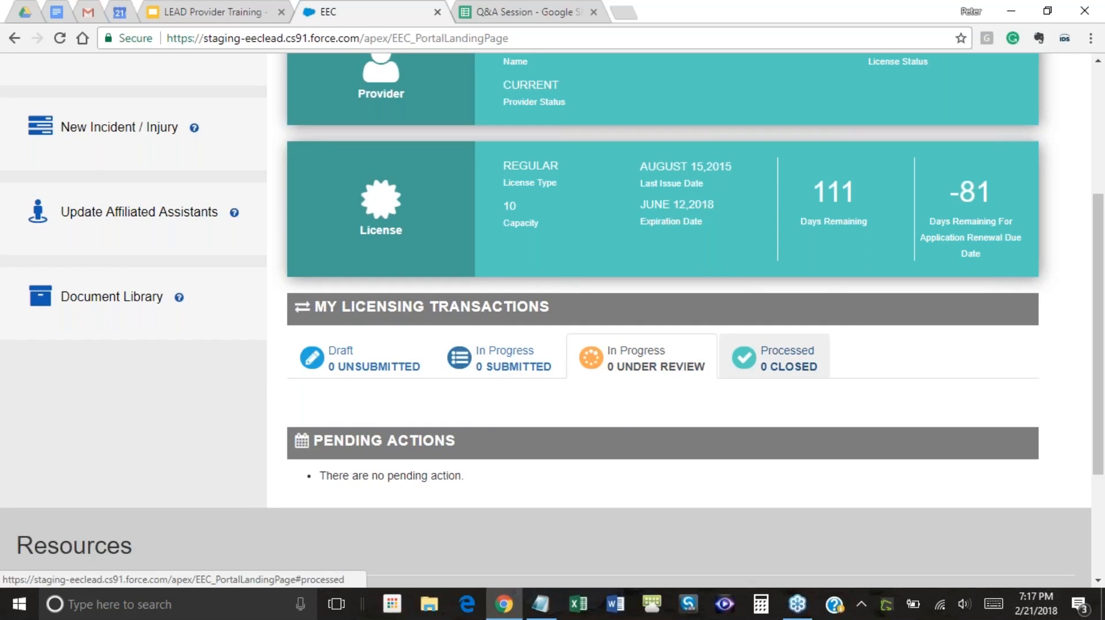
pyautogui.click(391, 367)
pyautogui.scroll(-1, 456, 395)
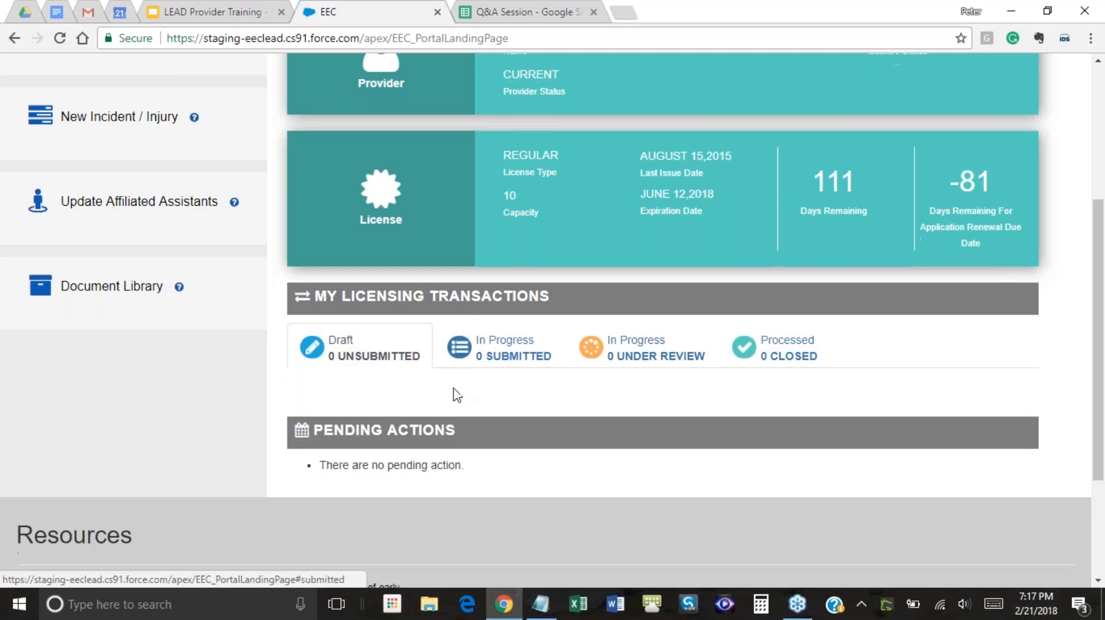
pyautogui.scroll(-2, 453, 393)
pyautogui.scroll(1, 576, 392)
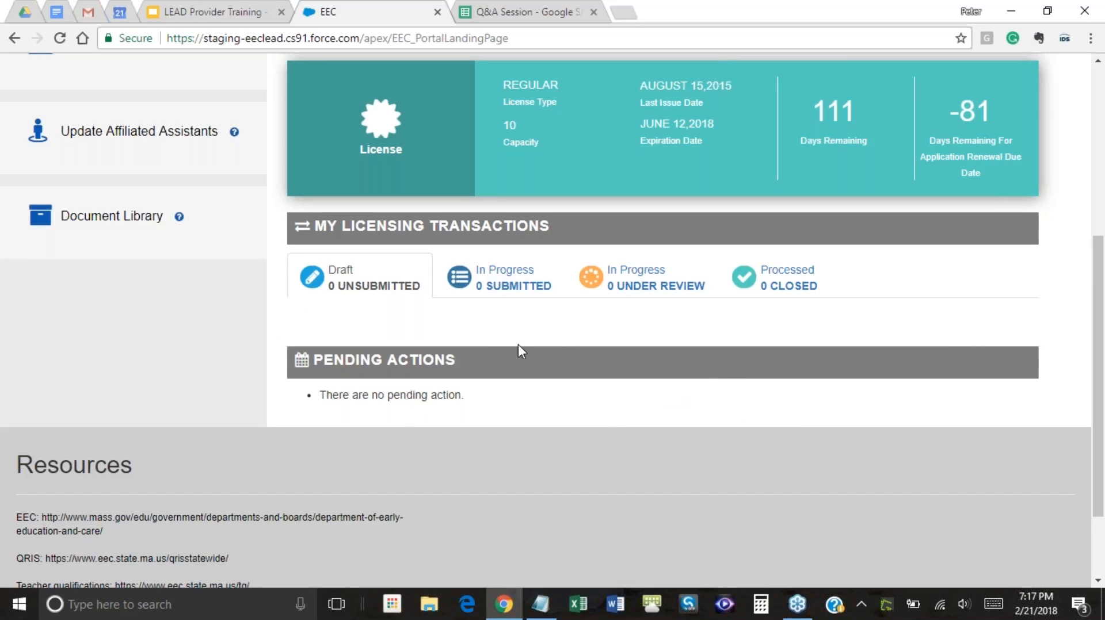
pyautogui.scroll(3, 526, 345)
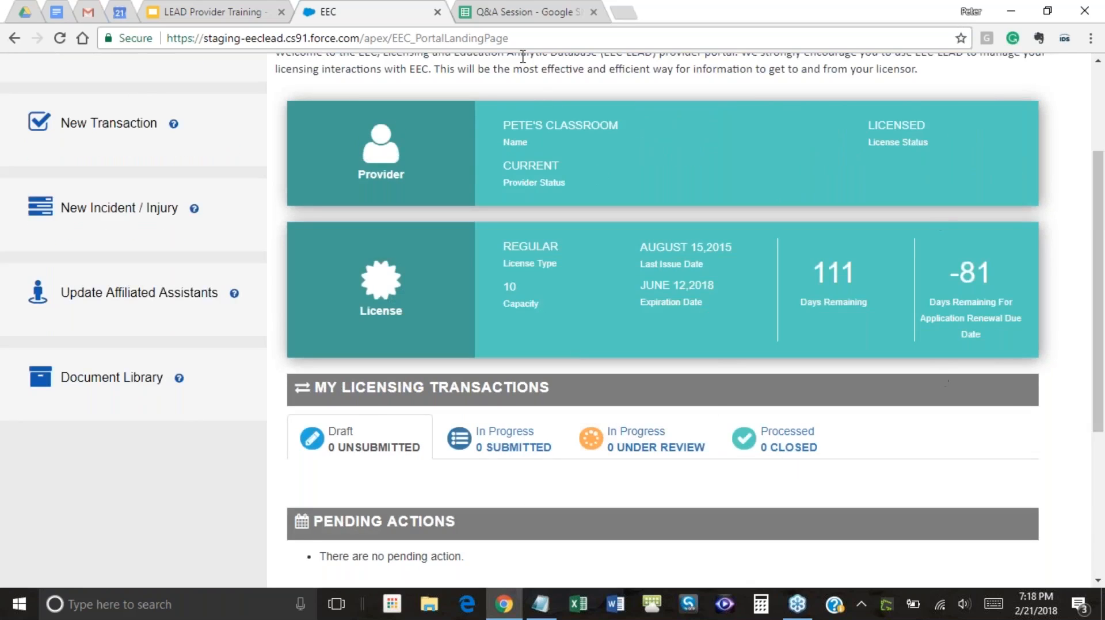
pyautogui.scroll(3, 582, 277)
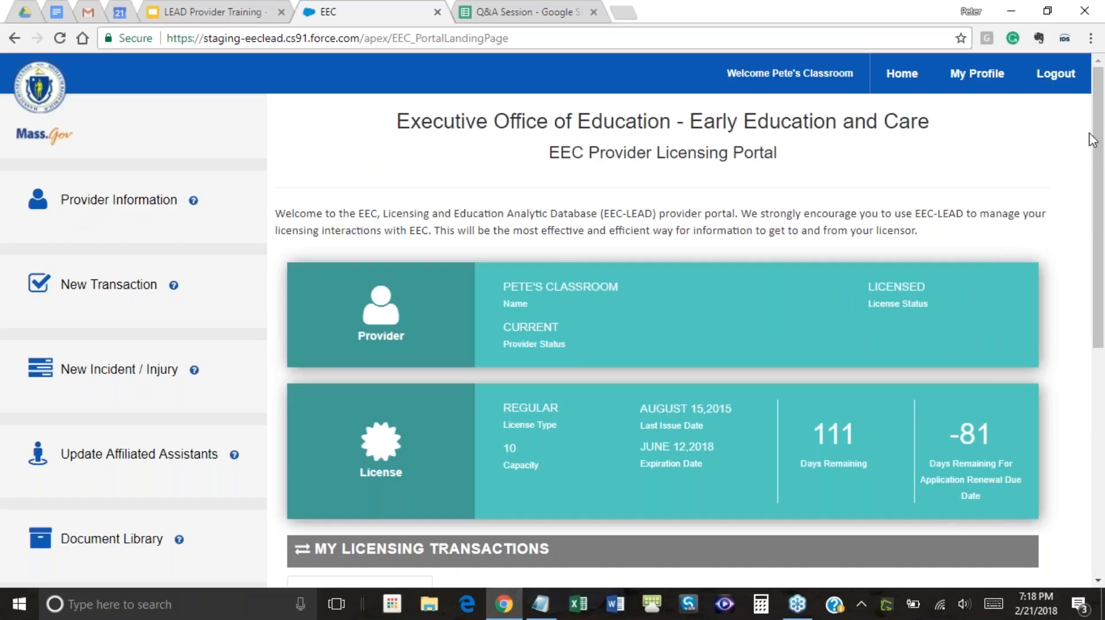
pyautogui.scroll(-5, 1062, 175)
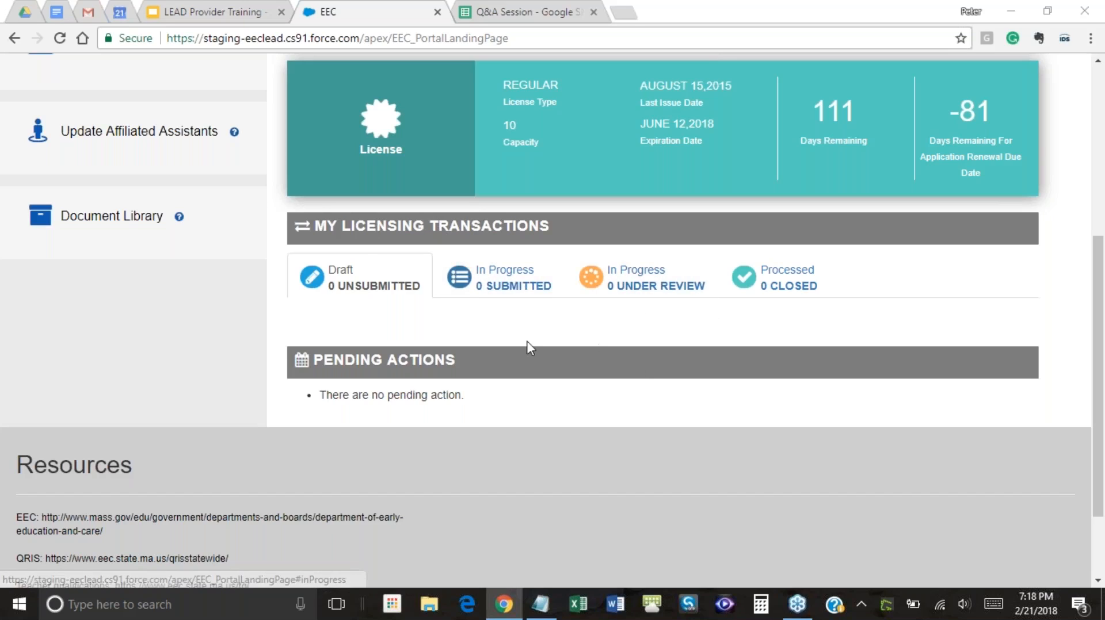
# In the training slides, advance through the Under Review Transaction slide to Closed Transaction - Screenshot
pyautogui.click(212, 13)
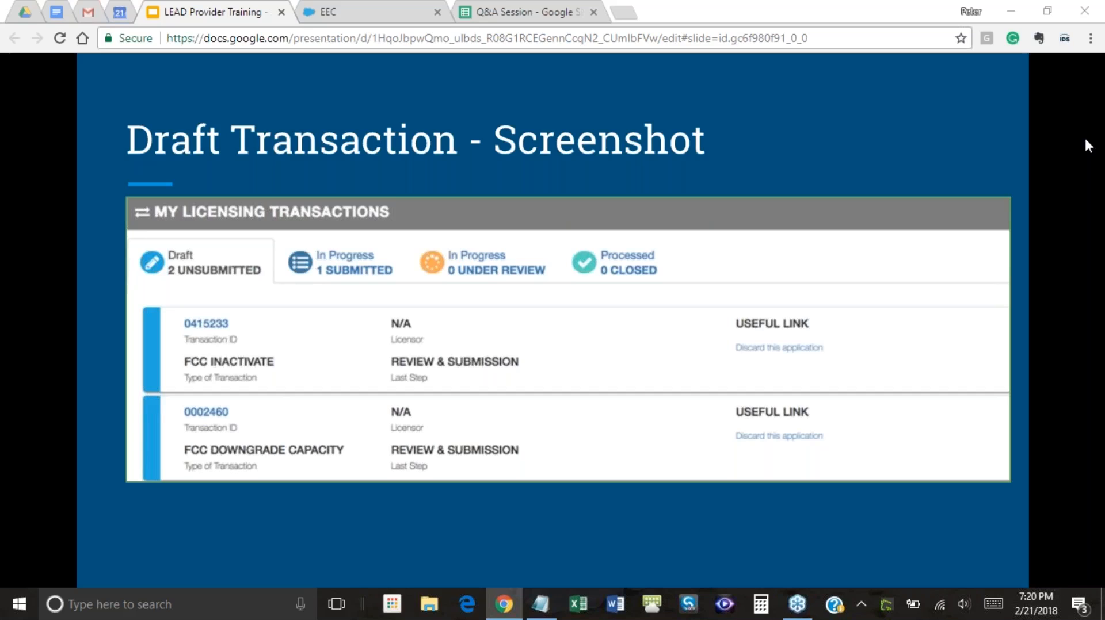
pyautogui.press('Right')
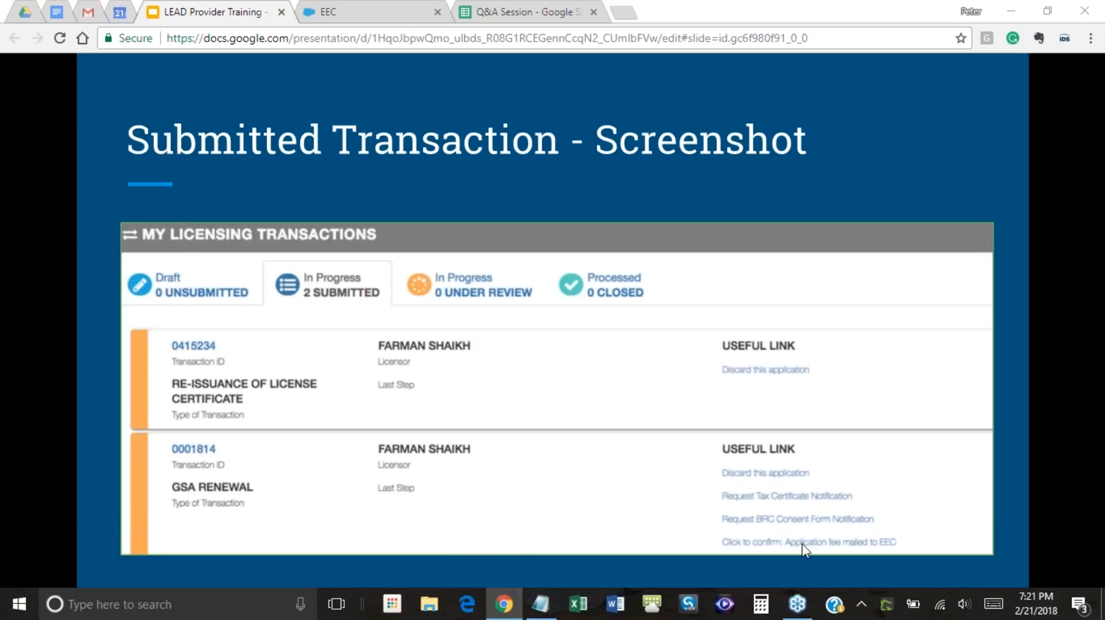
pyautogui.moveTo(806, 550)
pyautogui.click(833, 543)
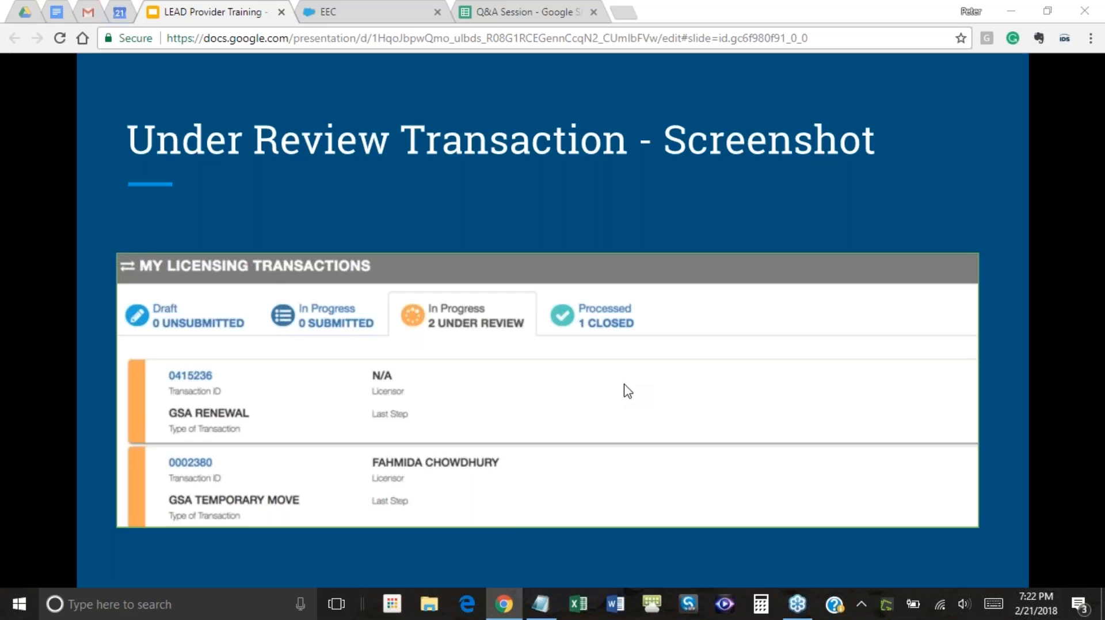
pyautogui.click(636, 402)
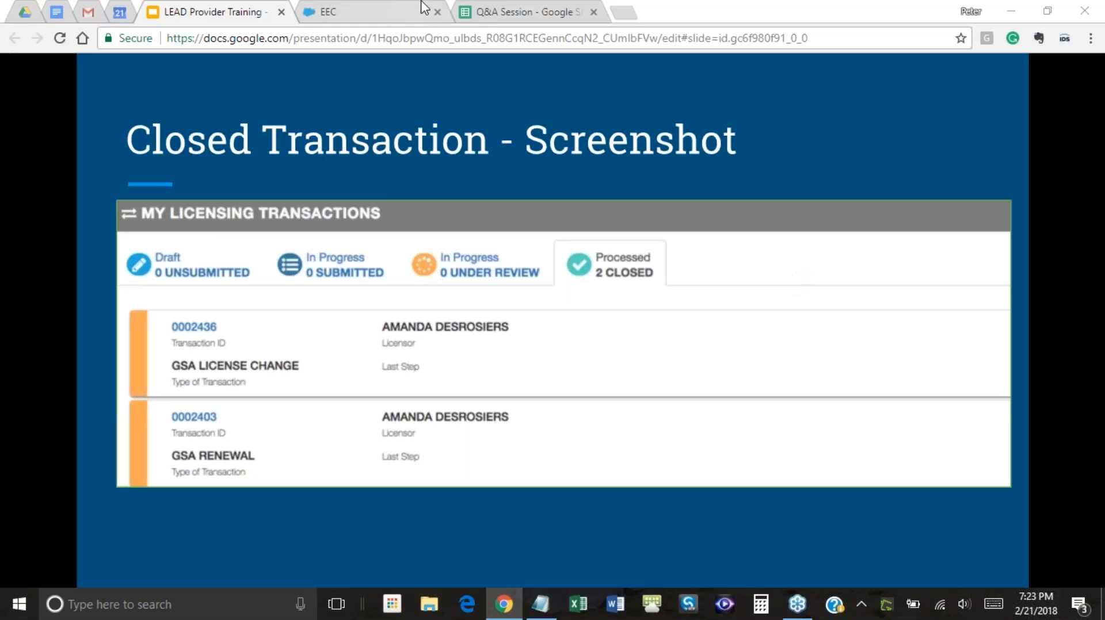
# Back on the portal, review the Provider and License cards, then choose New Transaction
pyautogui.click(384, 15)
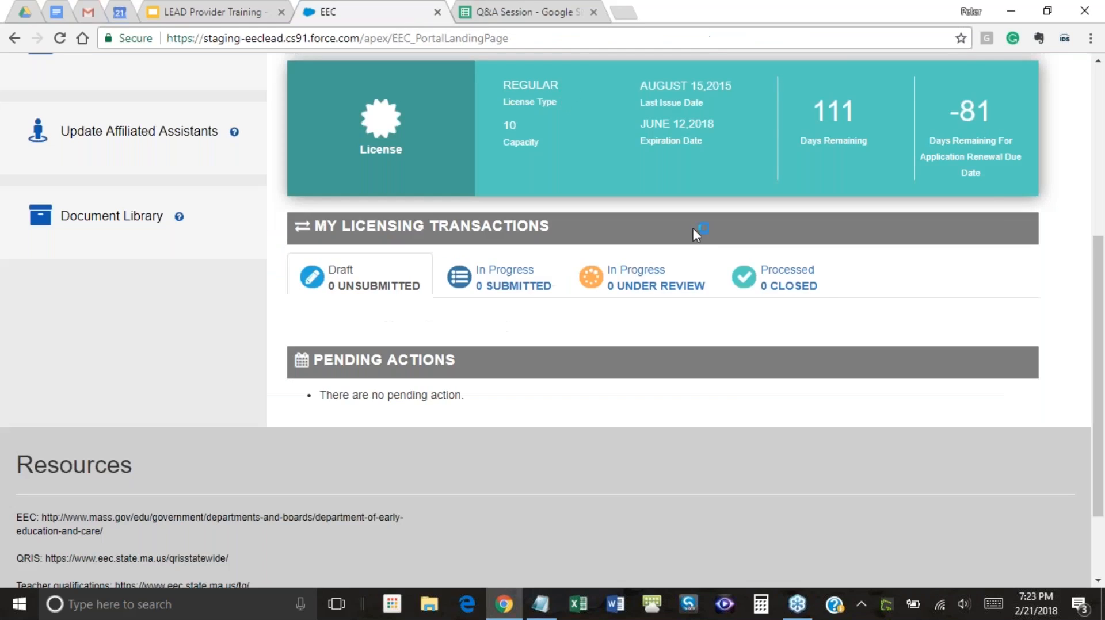
pyautogui.scroll(5, 771, 344)
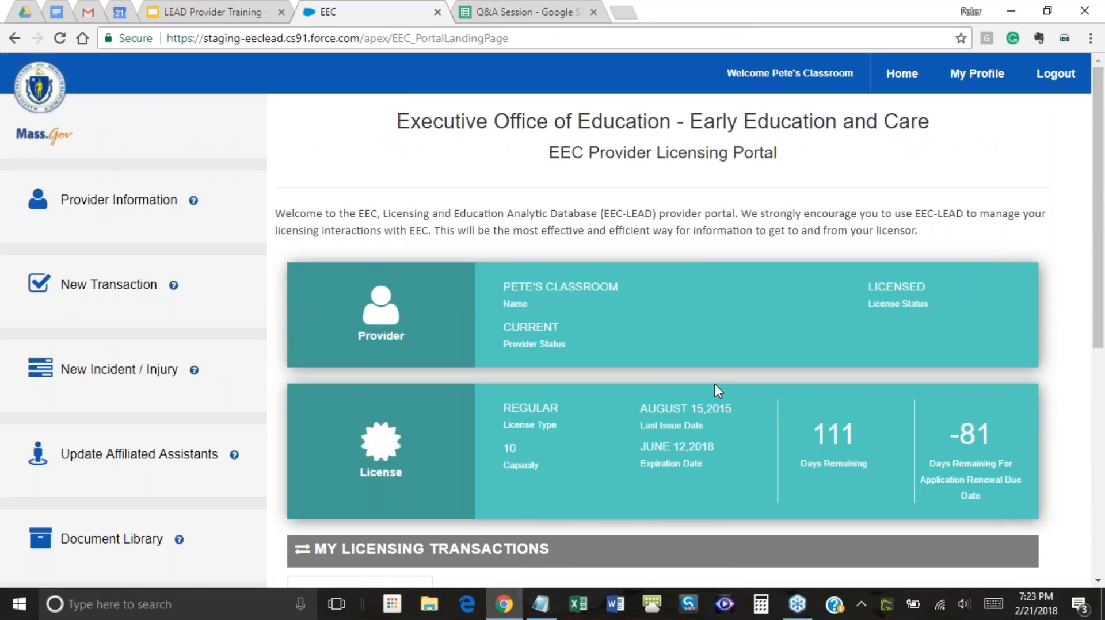
pyautogui.scroll(-4, 715, 385)
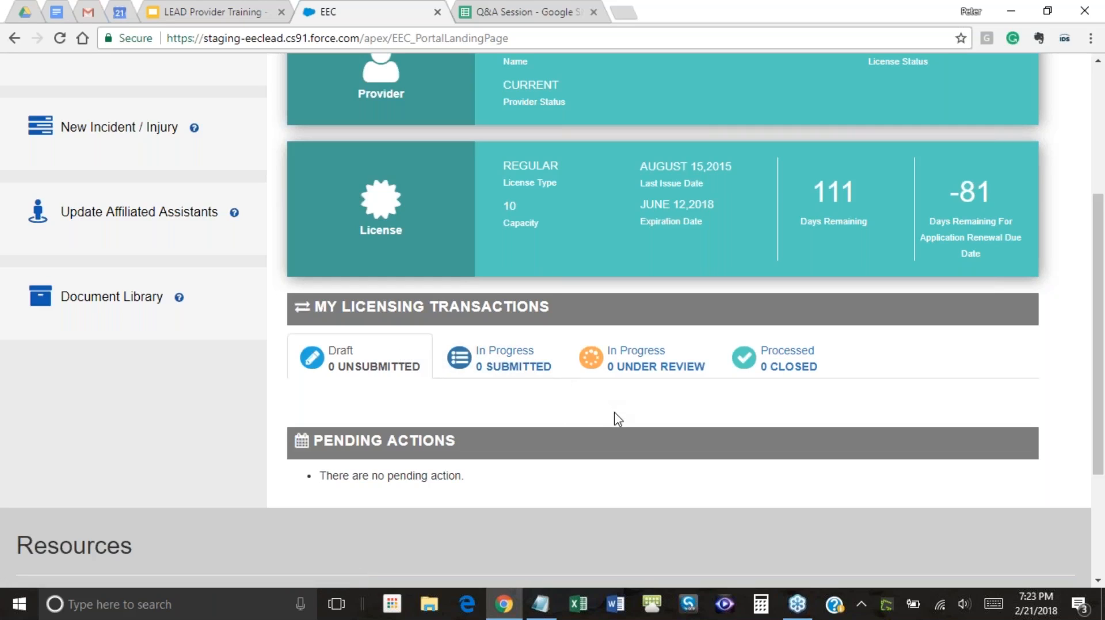
pyautogui.scroll(4, 619, 415)
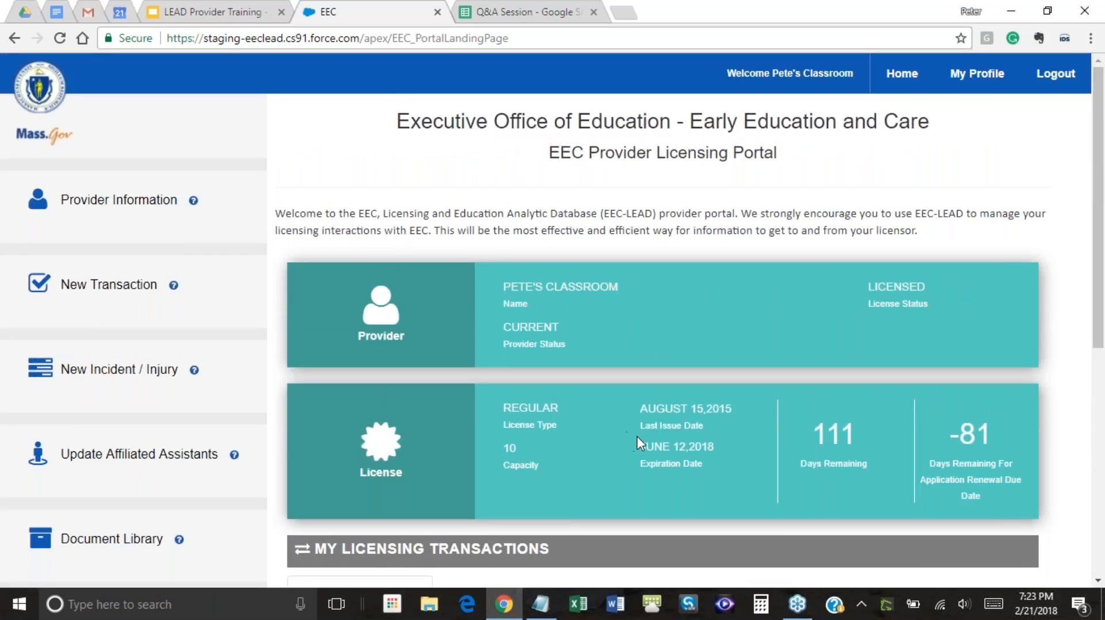
pyautogui.scroll(-3, 633, 434)
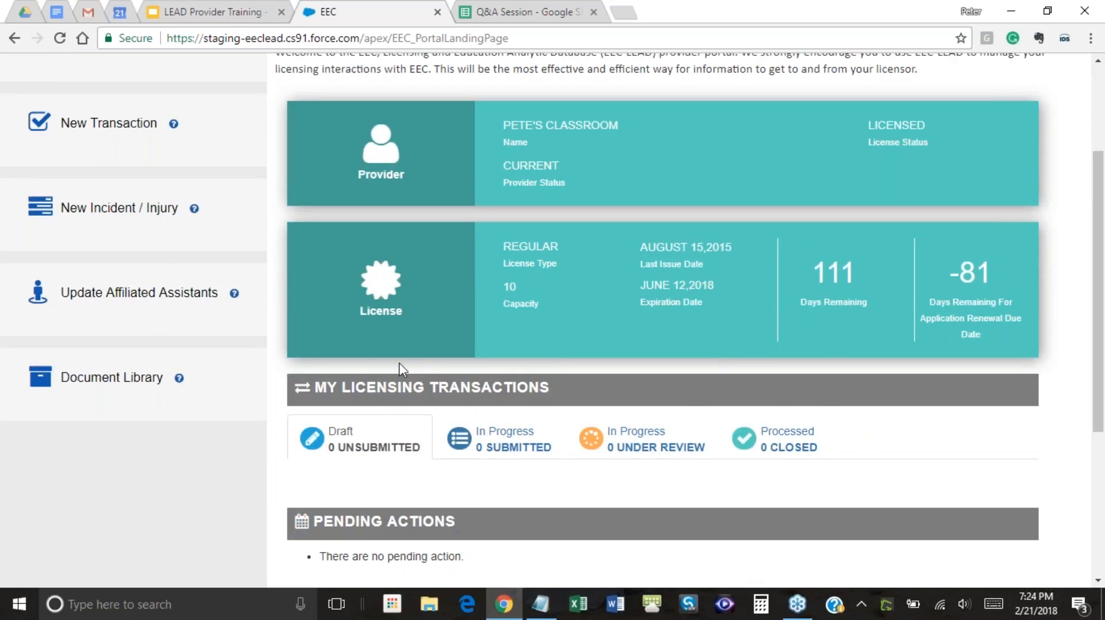
pyautogui.scroll(1, 362, 347)
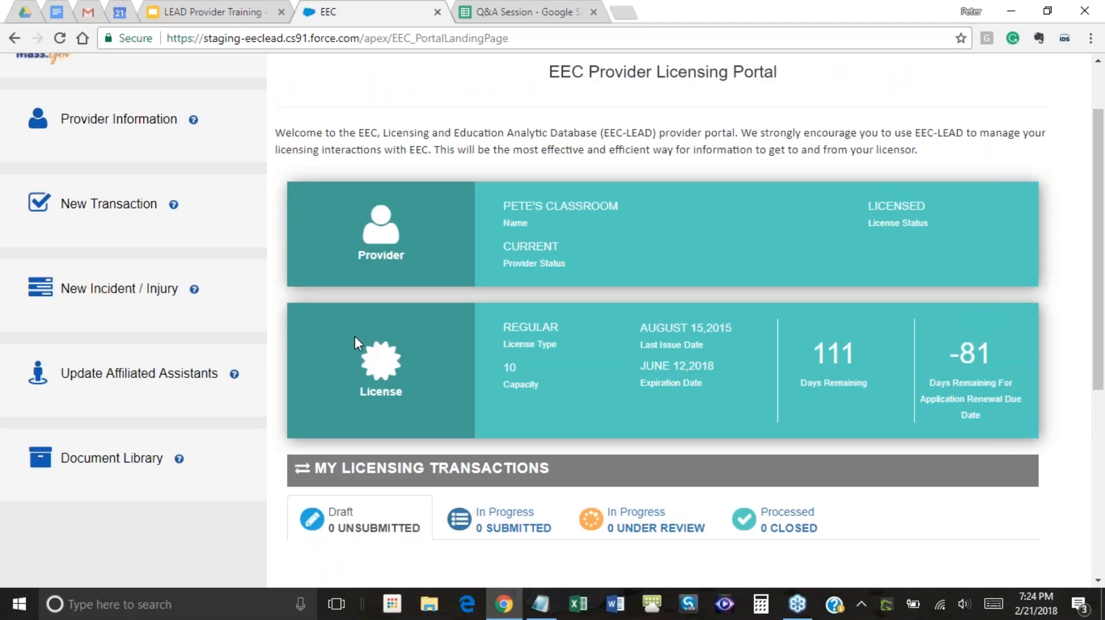
pyautogui.scroll(1, 354, 337)
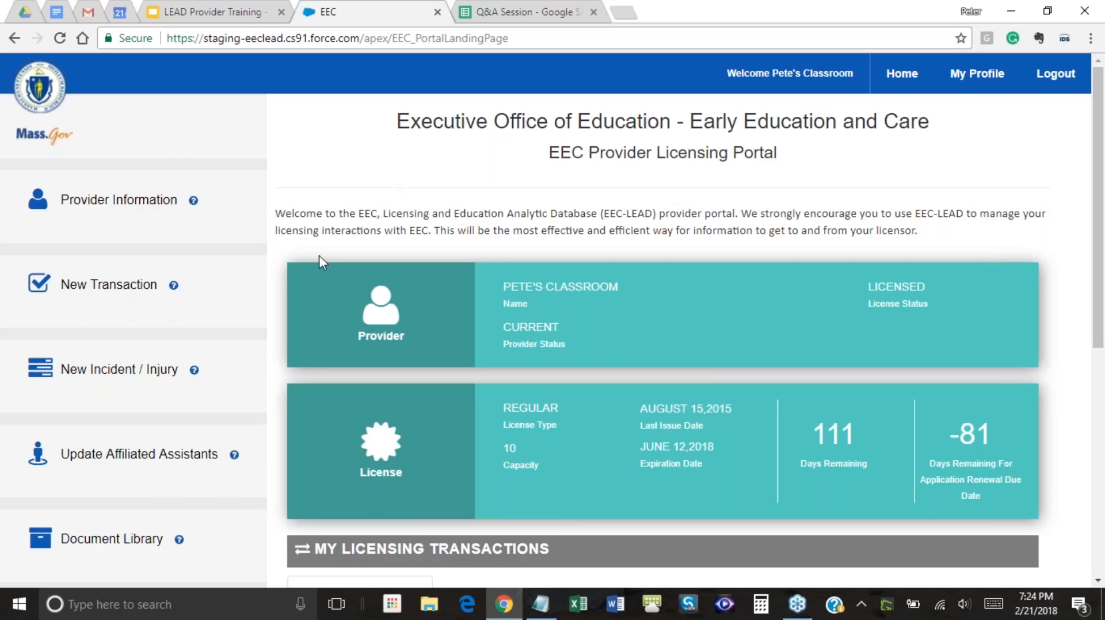
pyautogui.click(126, 292)
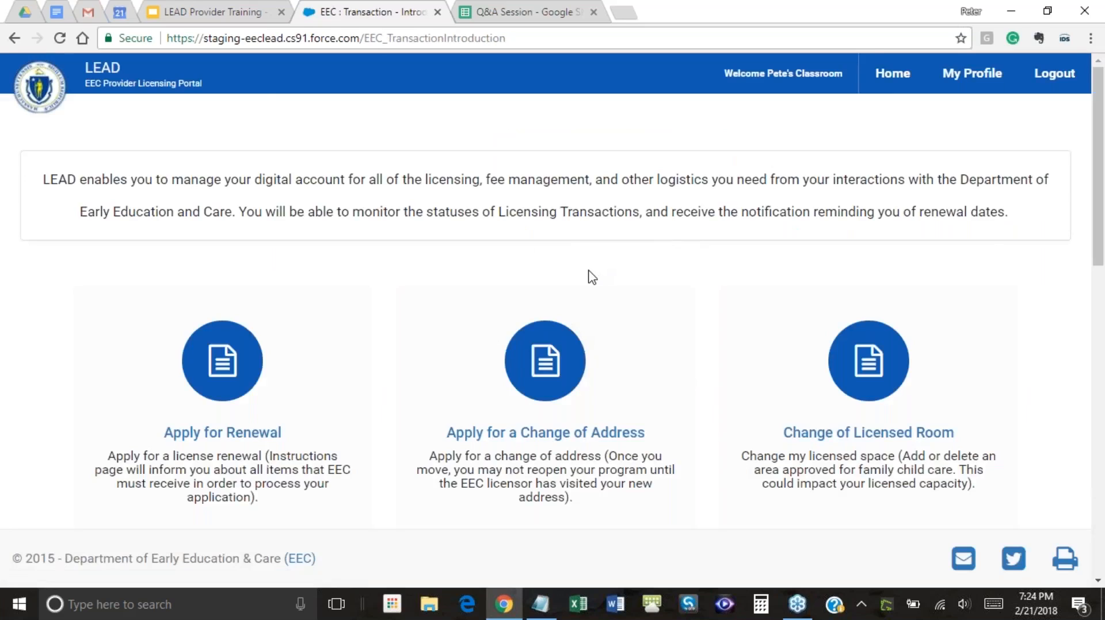
pyautogui.scroll(-2, 689, 270)
pyautogui.scroll(-3, 689, 270)
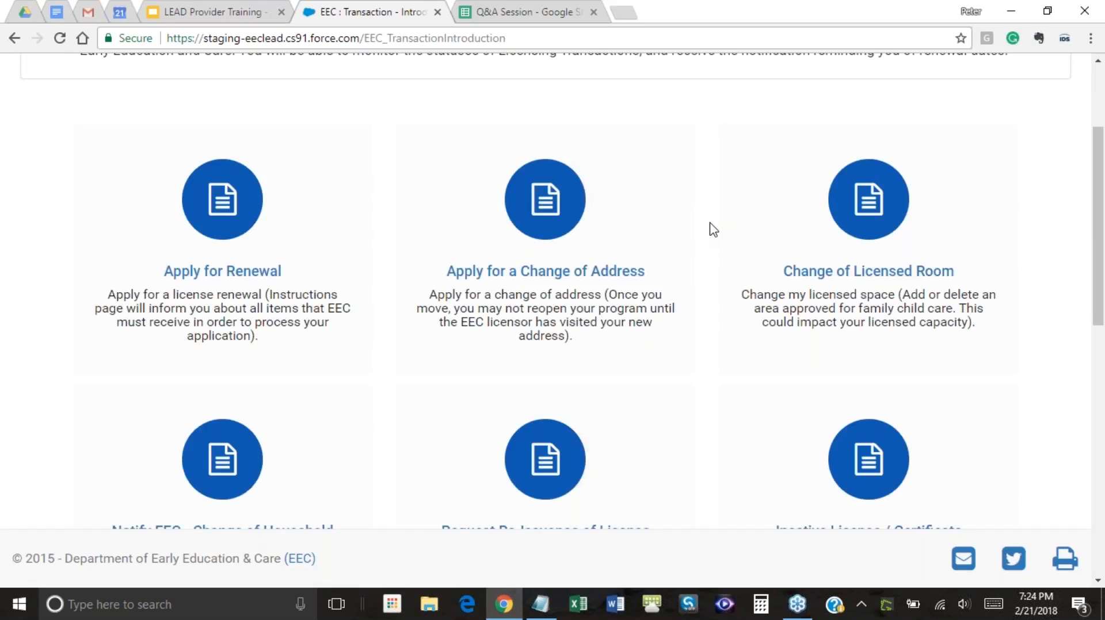
pyautogui.scroll(-2, 714, 230)
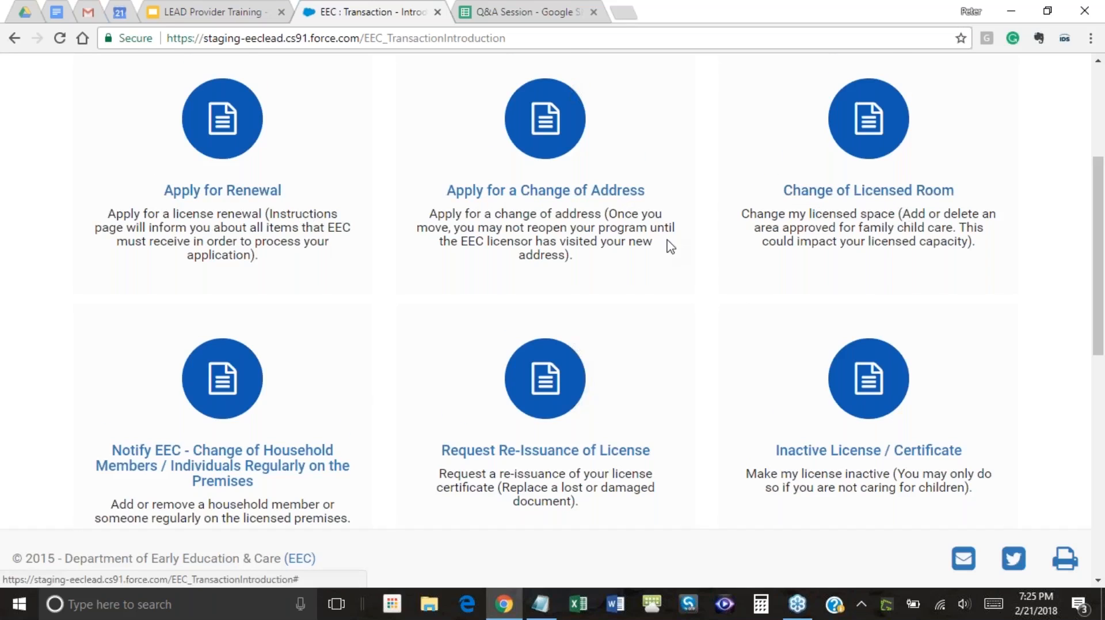
pyautogui.scroll(-2, 669, 246)
pyautogui.scroll(-2, 155, 209)
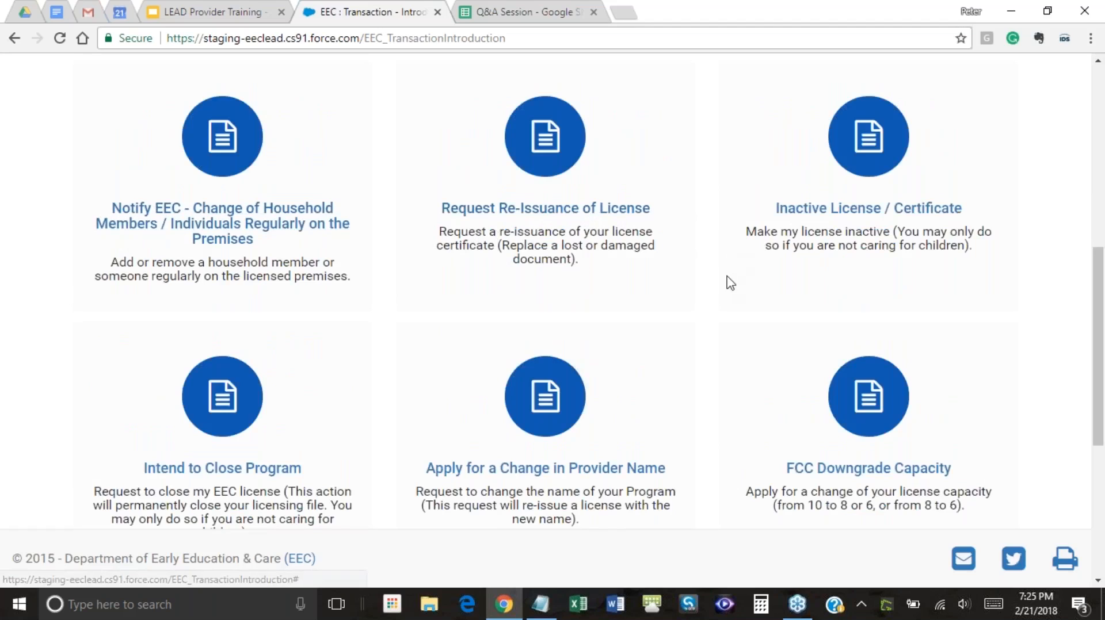
pyautogui.scroll(2, 806, 288)
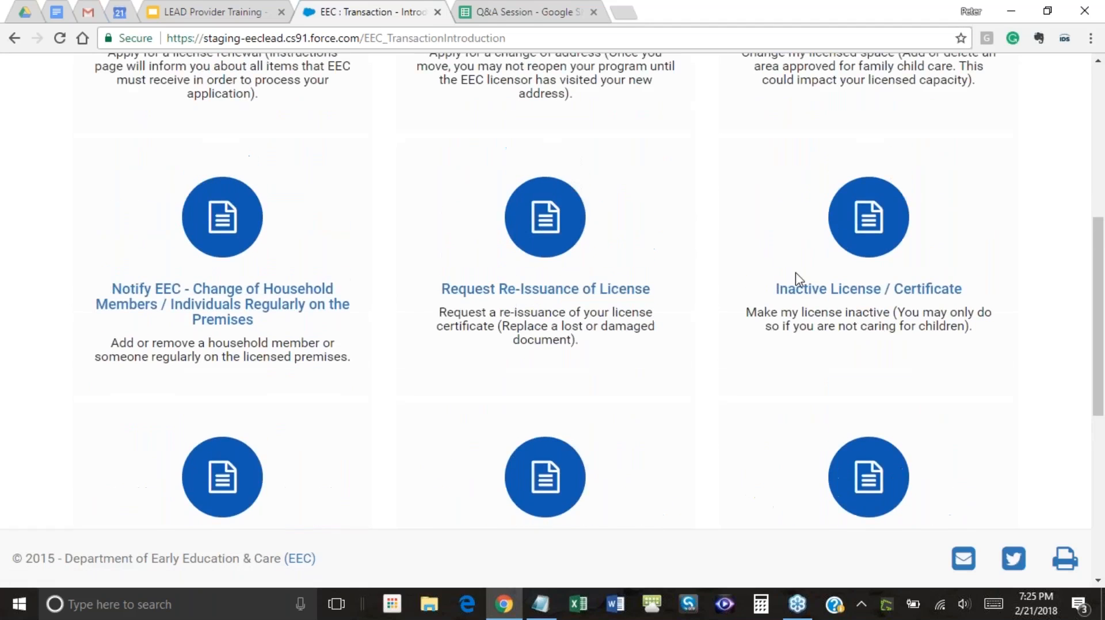
pyautogui.scroll(6, 796, 281)
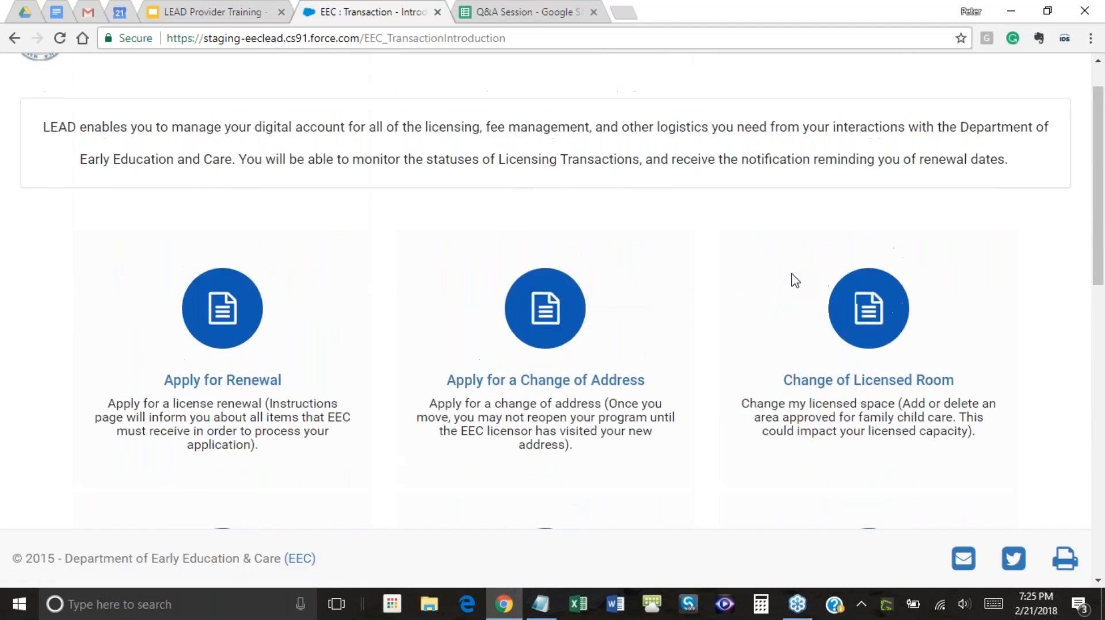
pyautogui.scroll(1, 783, 276)
pyautogui.scroll(-3, 771, 276)
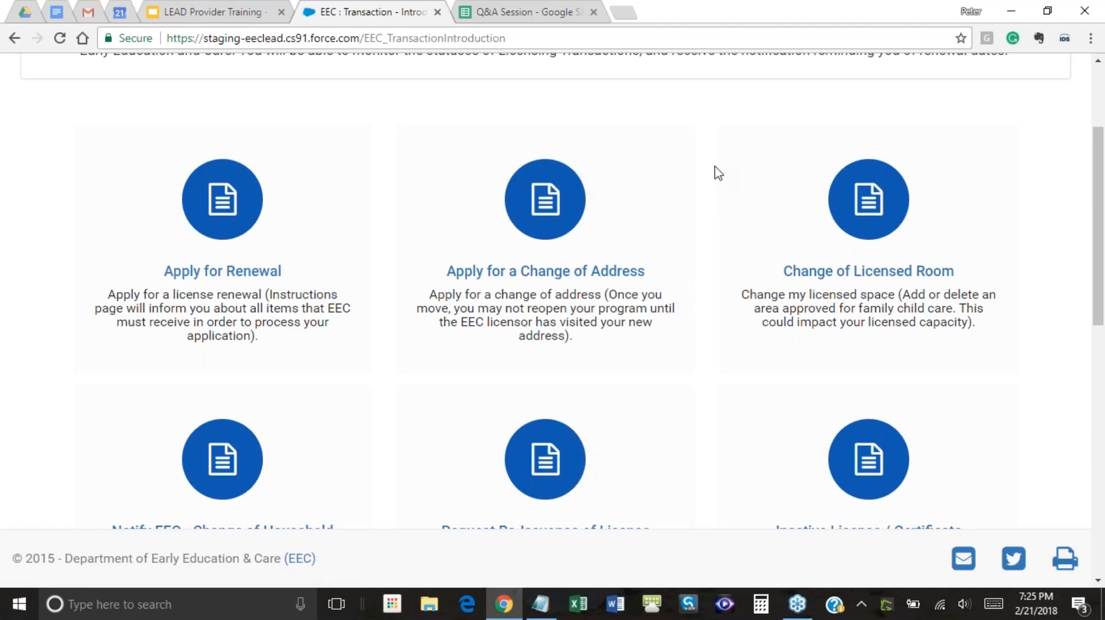
pyautogui.scroll(-2, 714, 172)
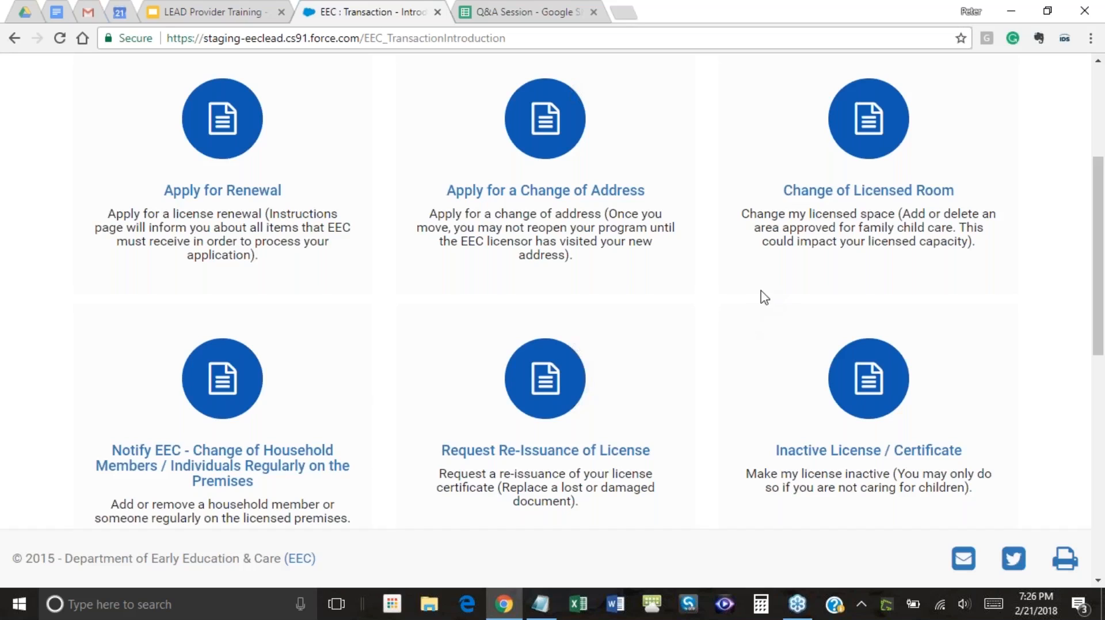
pyautogui.scroll(-7, 764, 298)
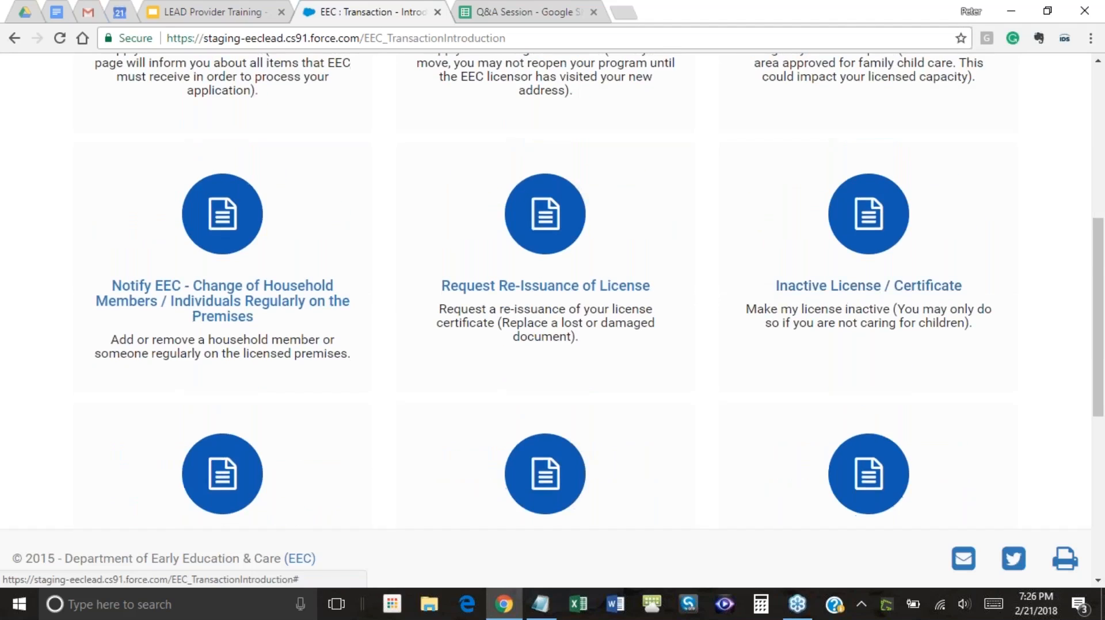
pyautogui.scroll(-1, 746, 274)
pyautogui.scroll(13, 747, 274)
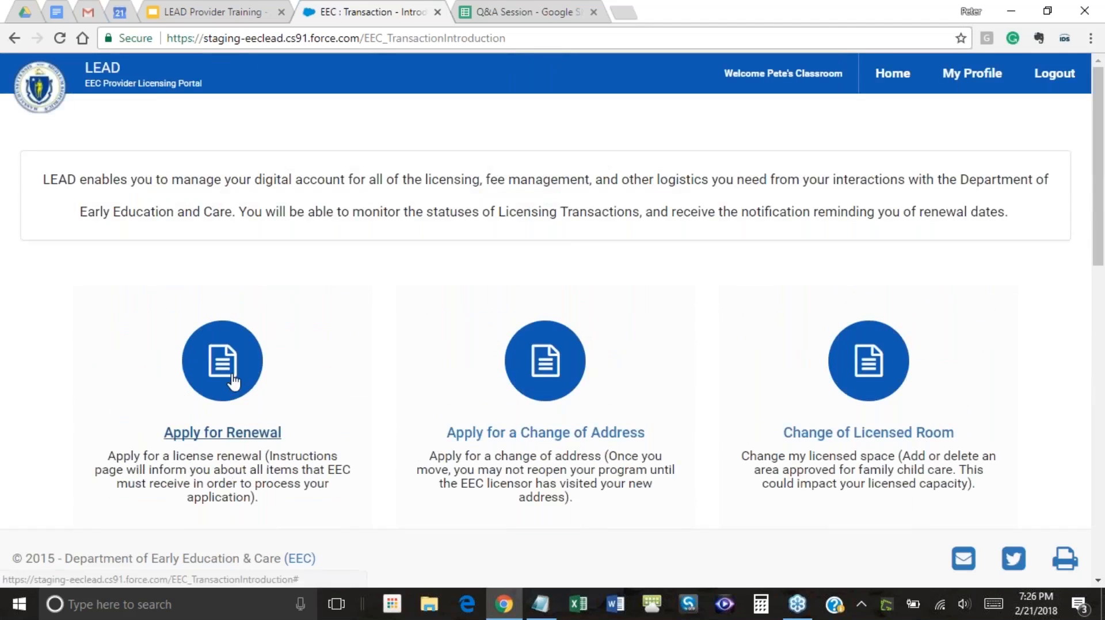
pyautogui.click(229, 439)
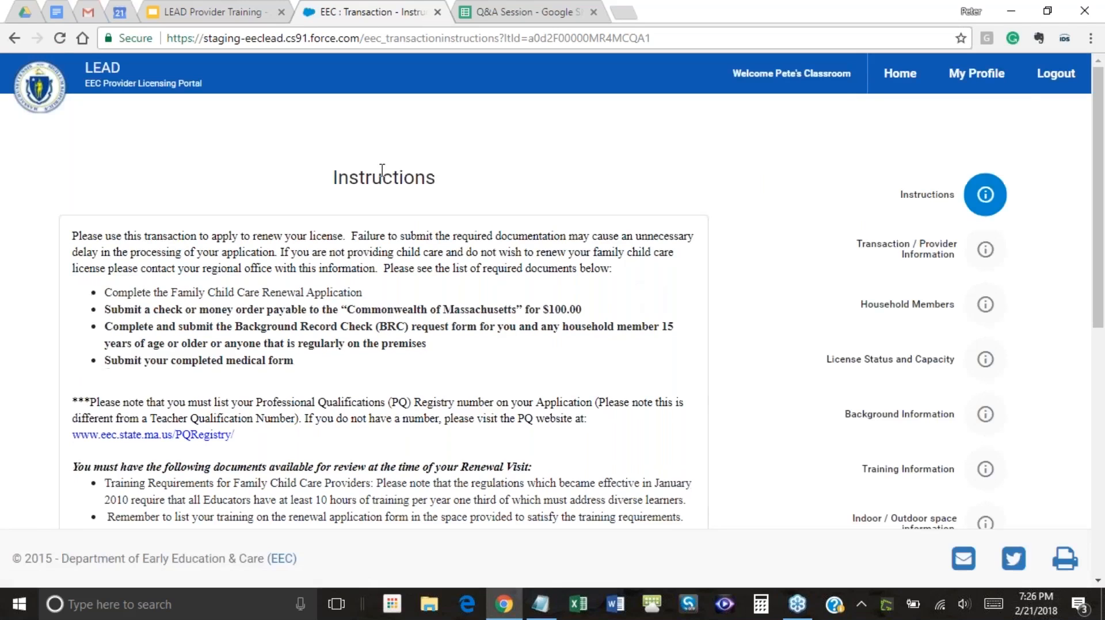
pyautogui.scroll(-3, 557, 305)
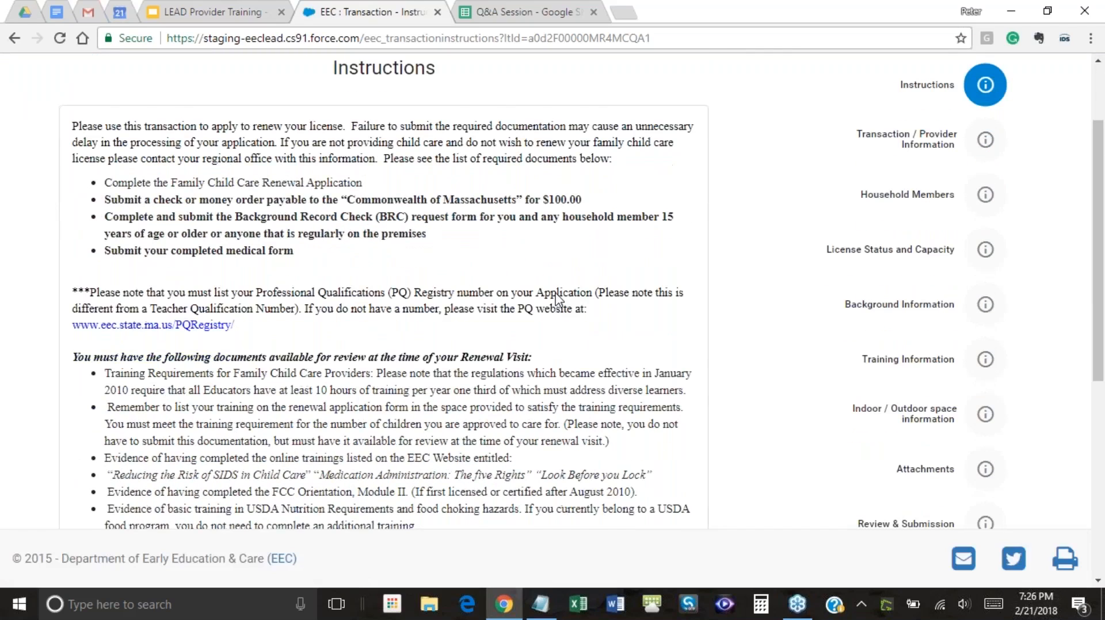
pyautogui.scroll(-3, 536, 276)
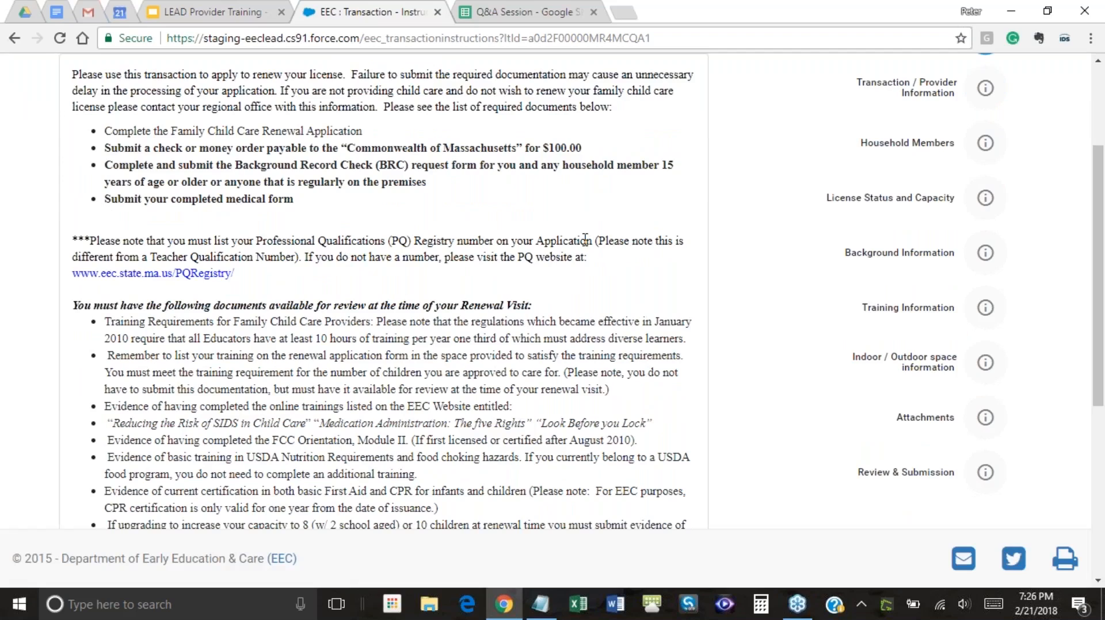
pyautogui.scroll(3, 585, 238)
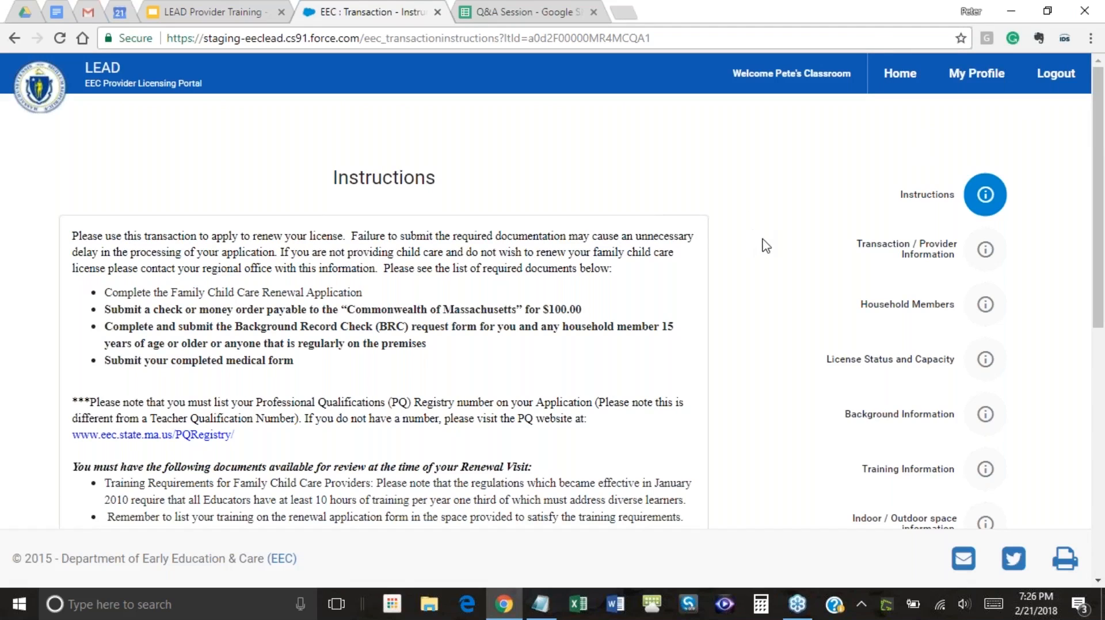
pyautogui.scroll(-1, 774, 244)
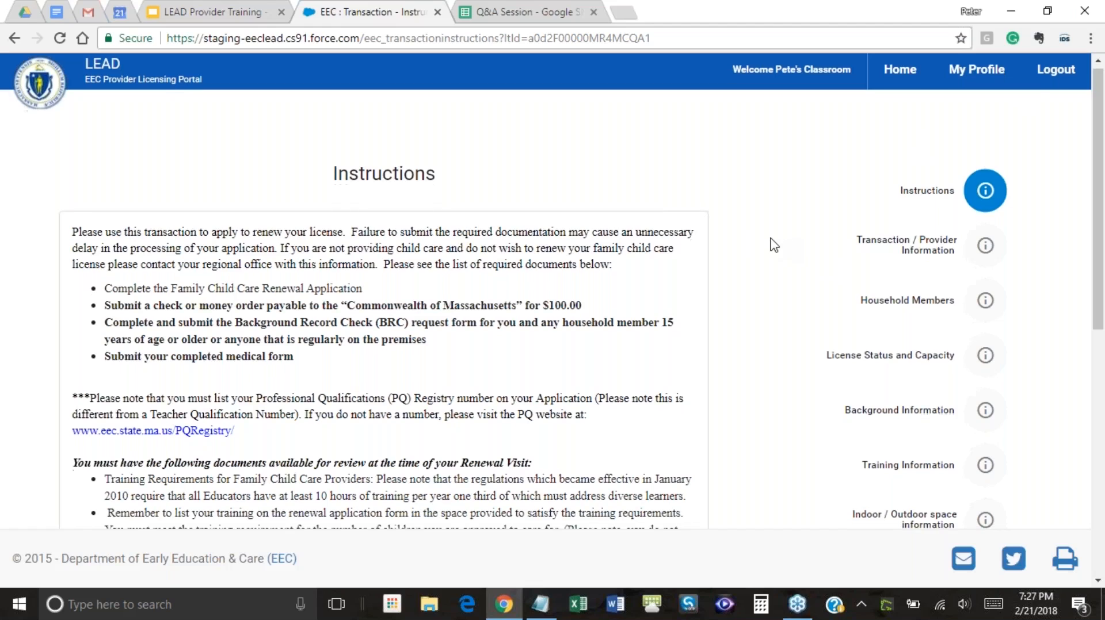
pyautogui.scroll(-9, 774, 245)
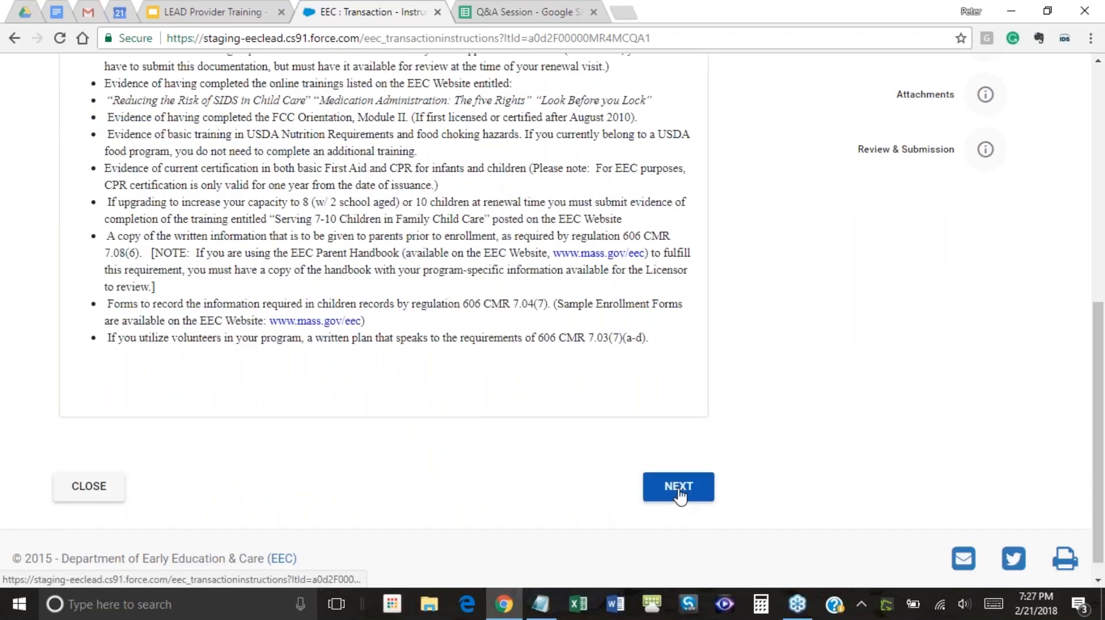
pyautogui.scroll(2, 784, 407)
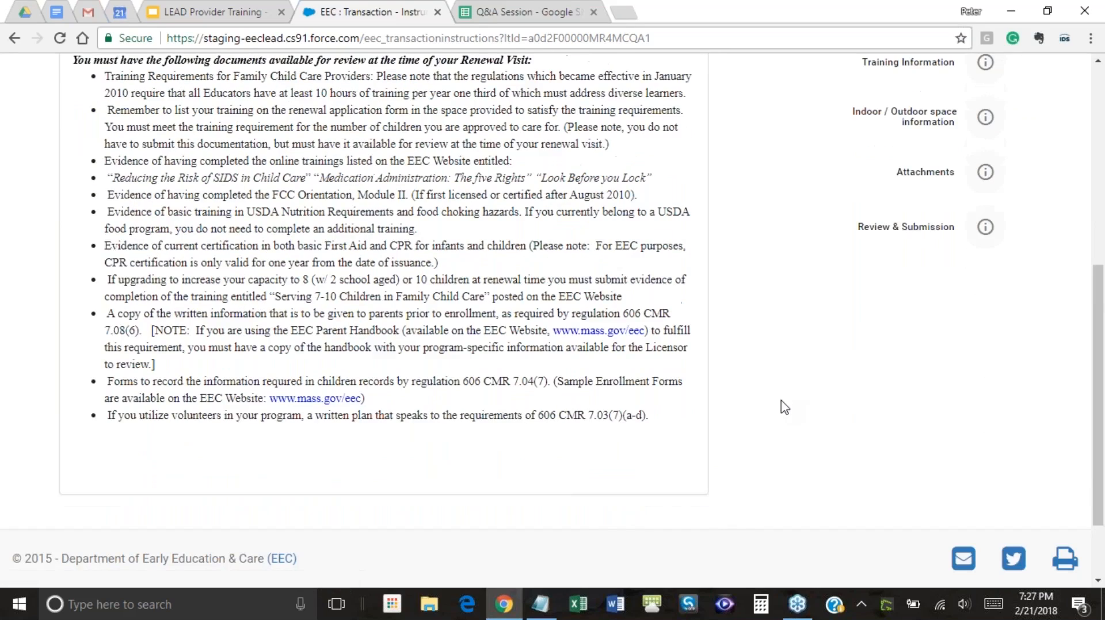
pyautogui.scroll(5, 784, 407)
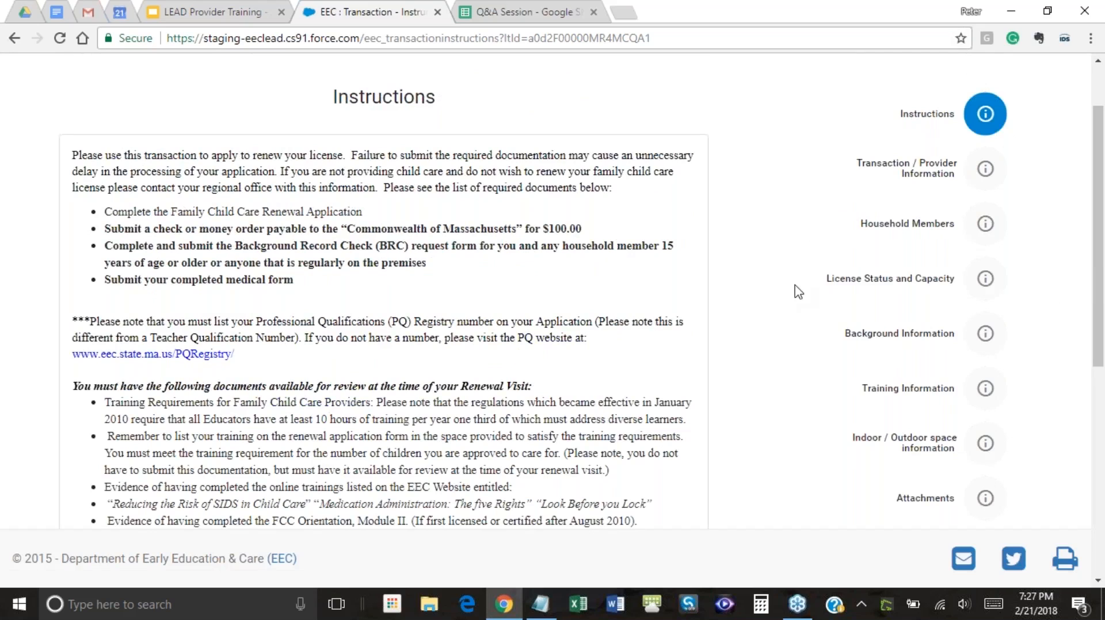
pyautogui.scroll(-7, 797, 292)
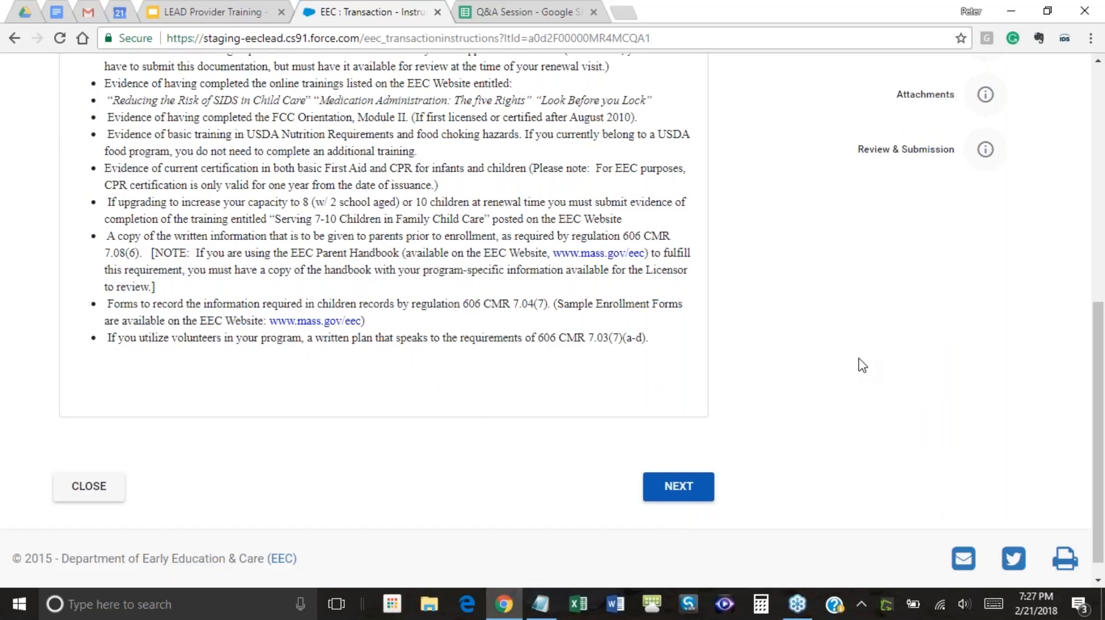
pyautogui.scroll(7, 862, 365)
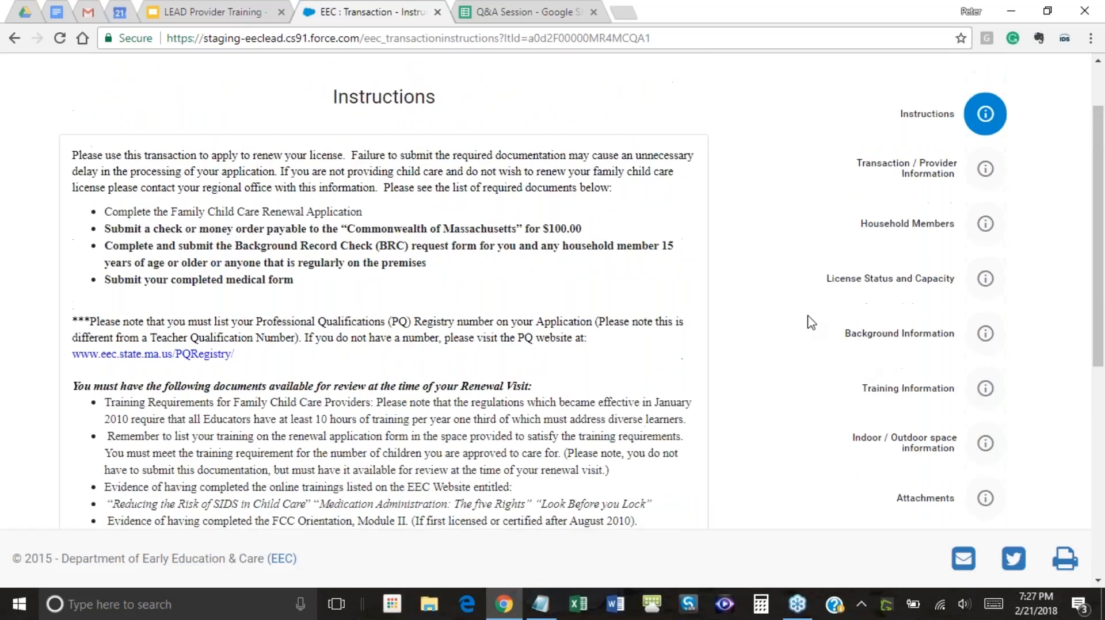
pyautogui.scroll(-7, 698, 461)
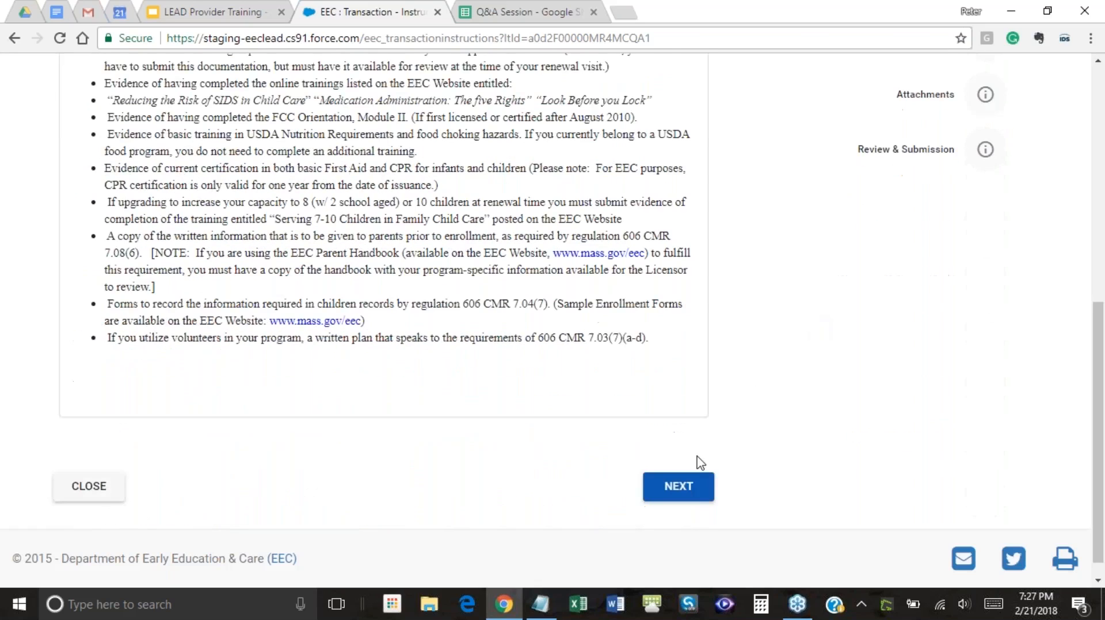
# Continue past Instructions and review the Transaction / Provider Information form showing current capacity 10
pyautogui.click(704, 498)
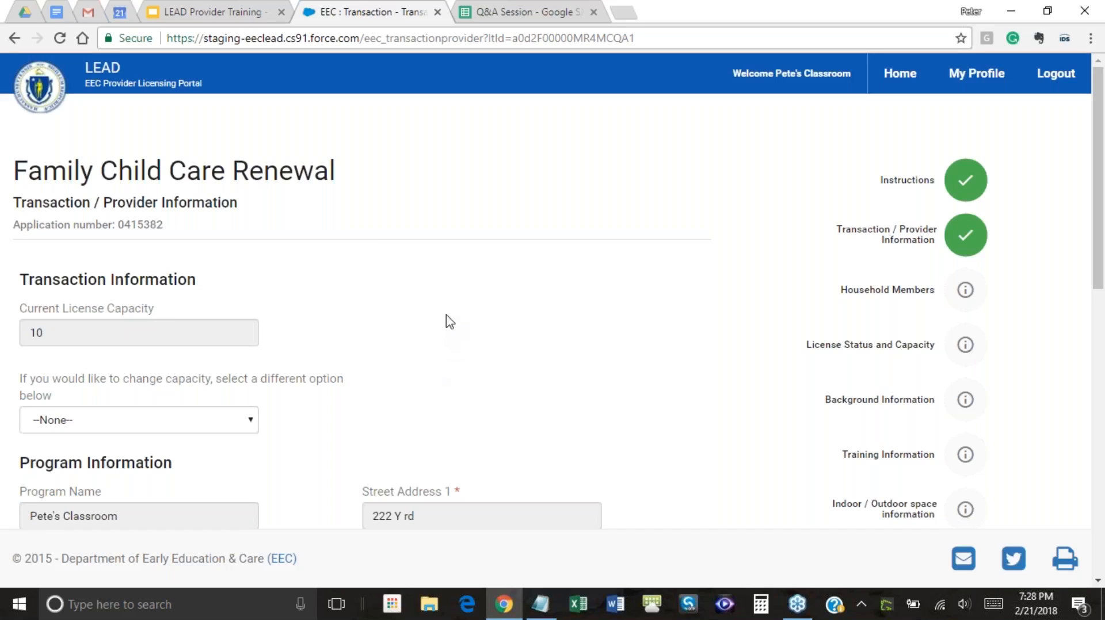
pyautogui.scroll(-1, 449, 321)
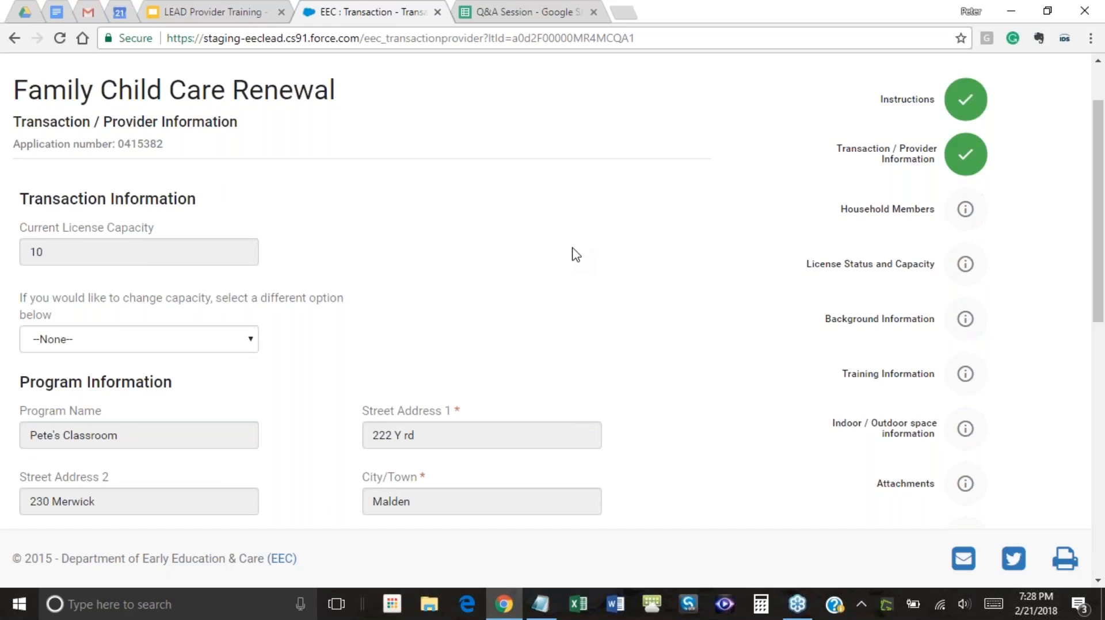
pyautogui.scroll(2, 574, 253)
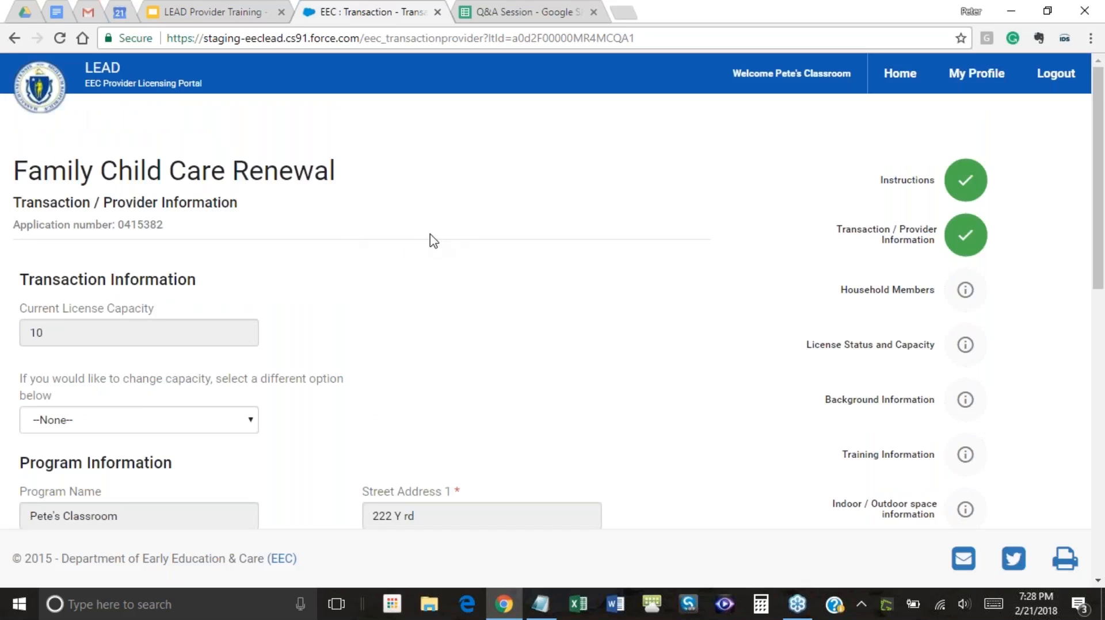
pyautogui.scroll(-2, 431, 240)
pyautogui.scroll(-2, 447, 246)
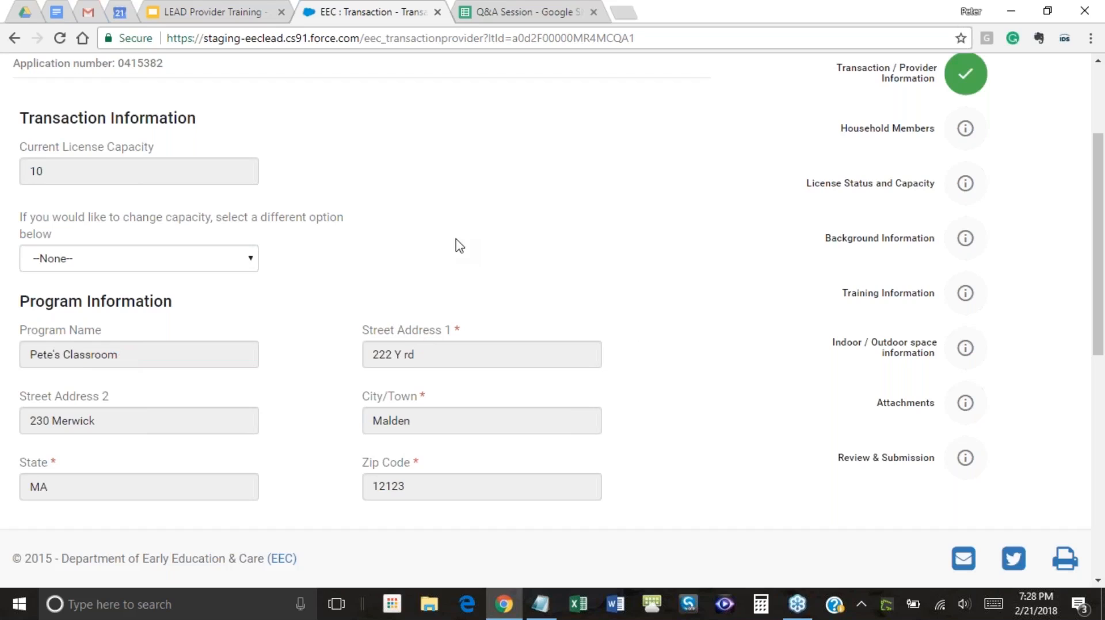
pyautogui.scroll(3, 458, 245)
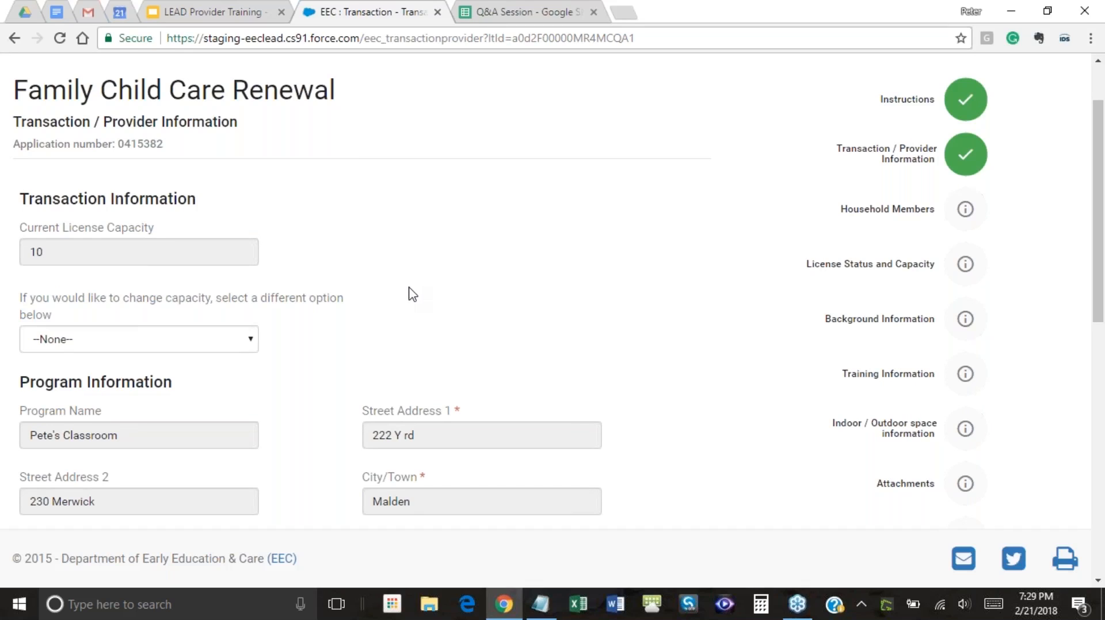
pyautogui.click(239, 343)
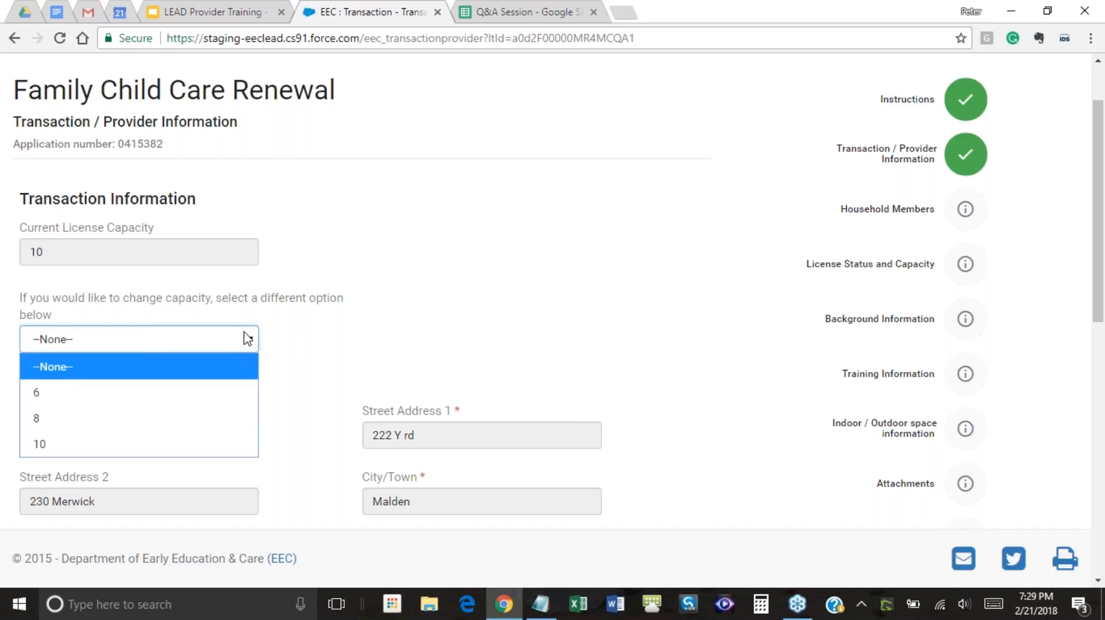
pyautogui.click(247, 341)
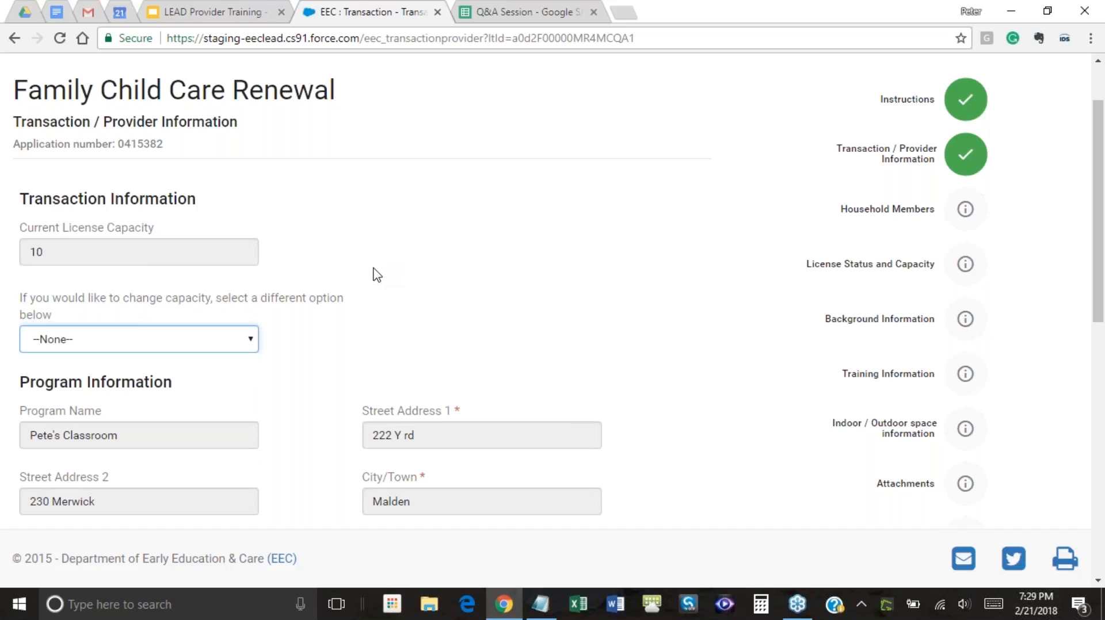
pyautogui.click(251, 341)
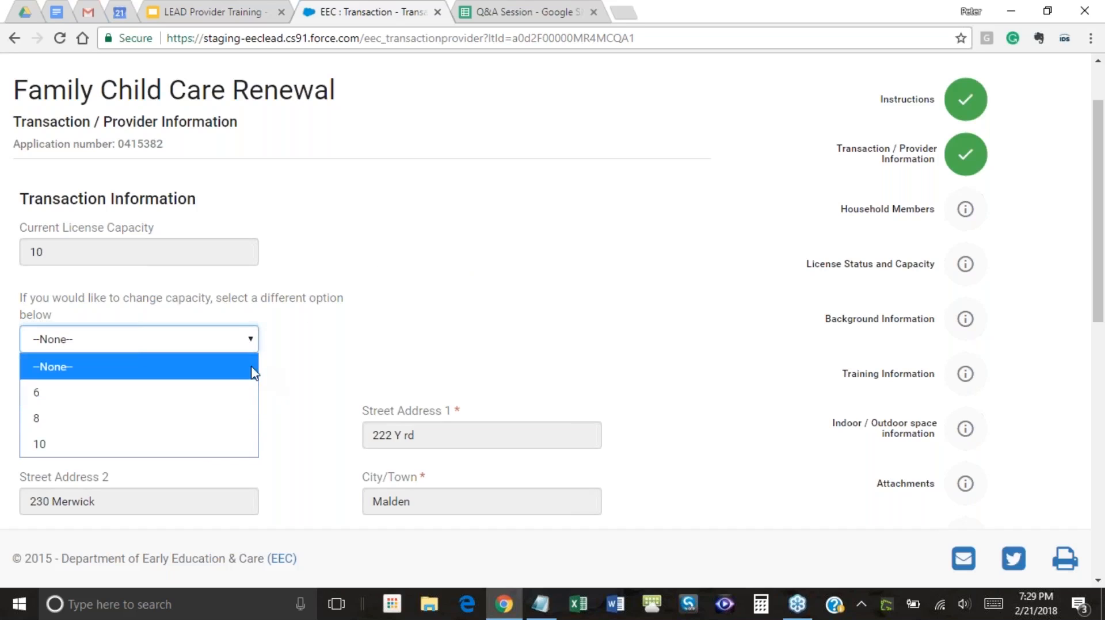
pyautogui.click(355, 287)
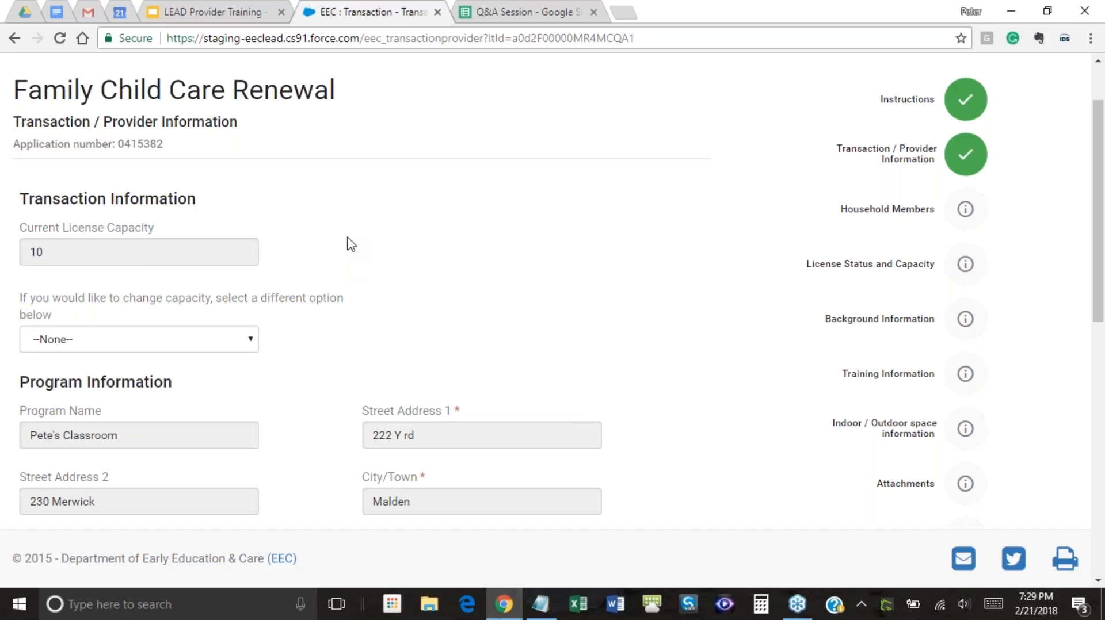
pyautogui.scroll(-1, 351, 243)
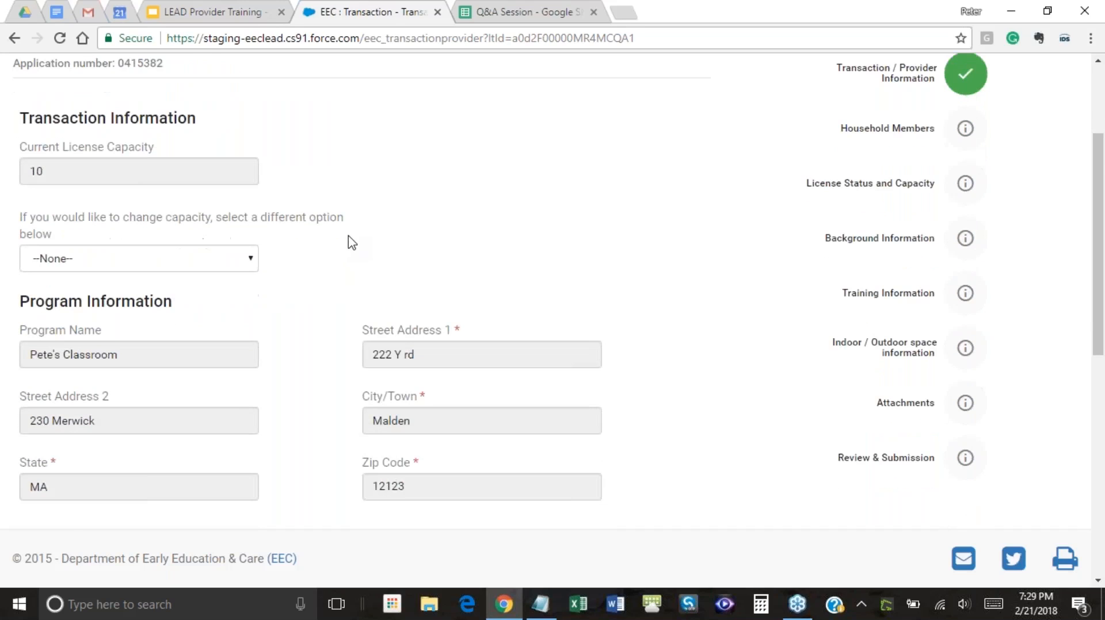
pyautogui.scroll(-3, 362, 219)
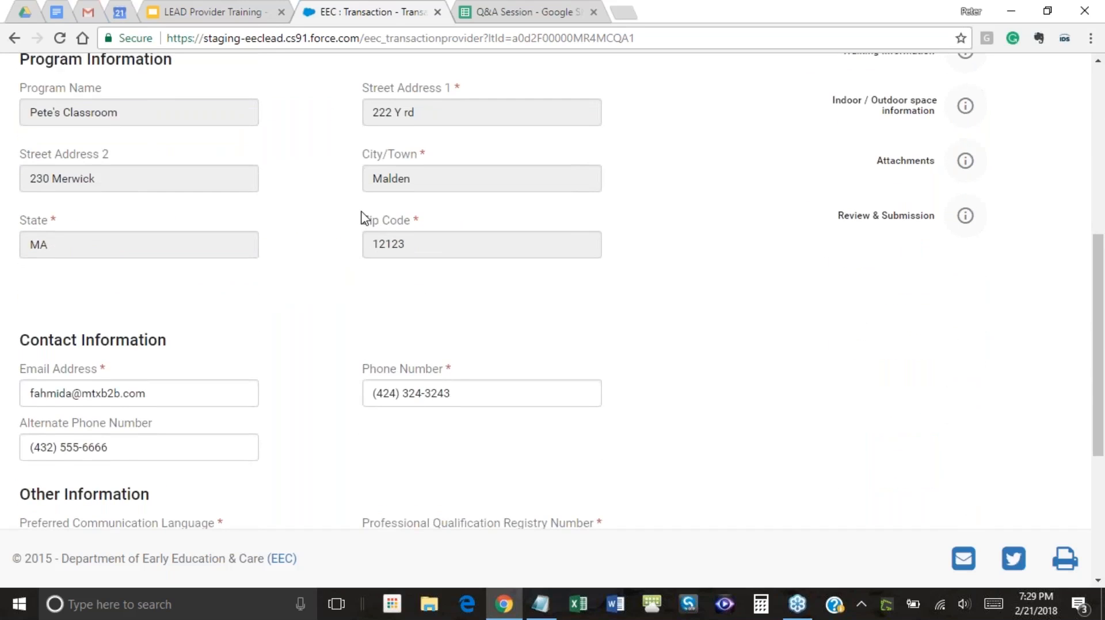
pyautogui.scroll(-2, 364, 219)
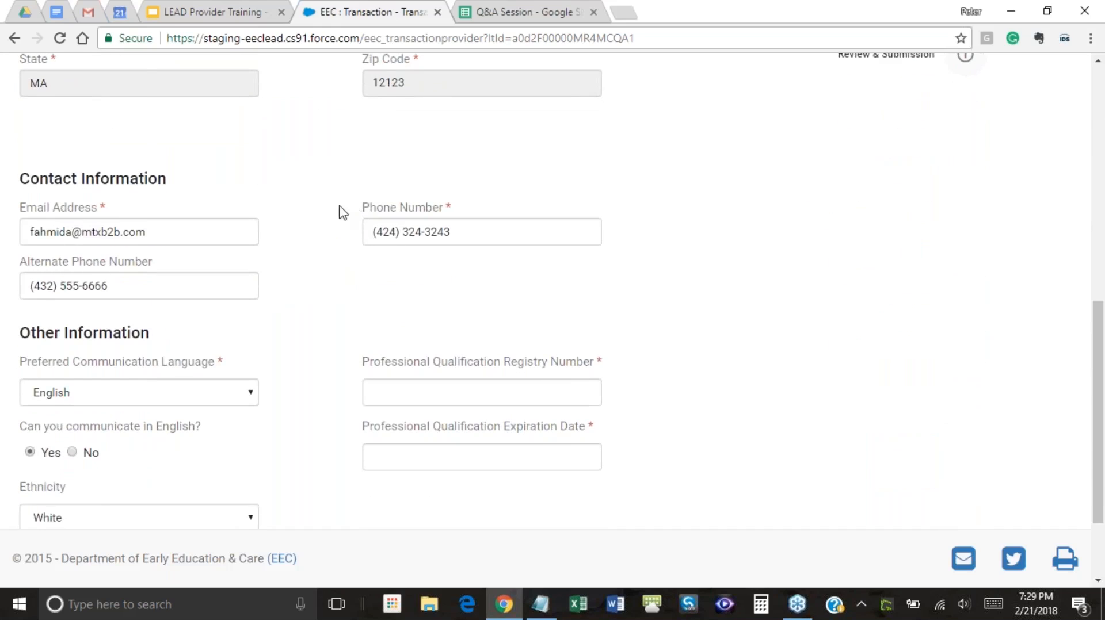
pyautogui.scroll(-2, 321, 208)
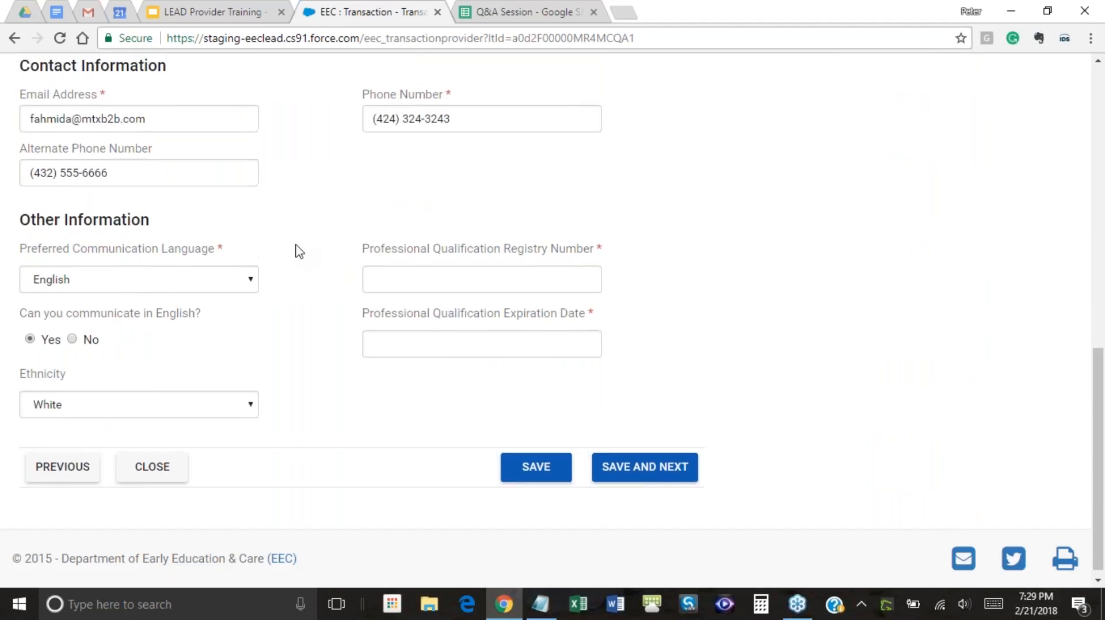
pyautogui.scroll(1, 297, 251)
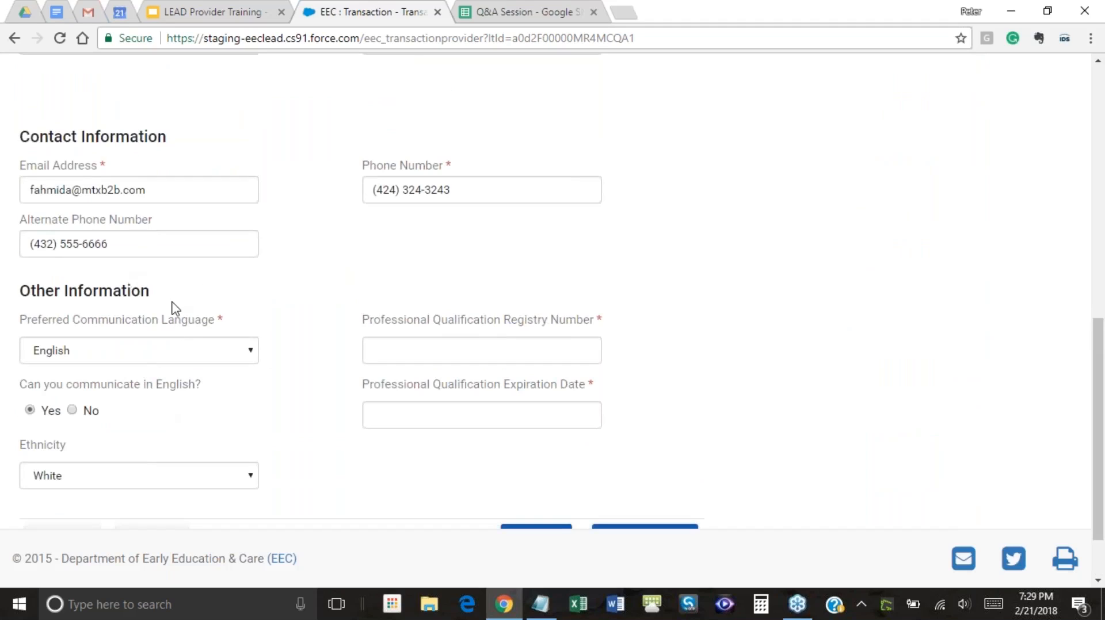
# Choose Spanish as preferred language and point out the required Professional Qualification Registry Number field
pyautogui.click(224, 361)
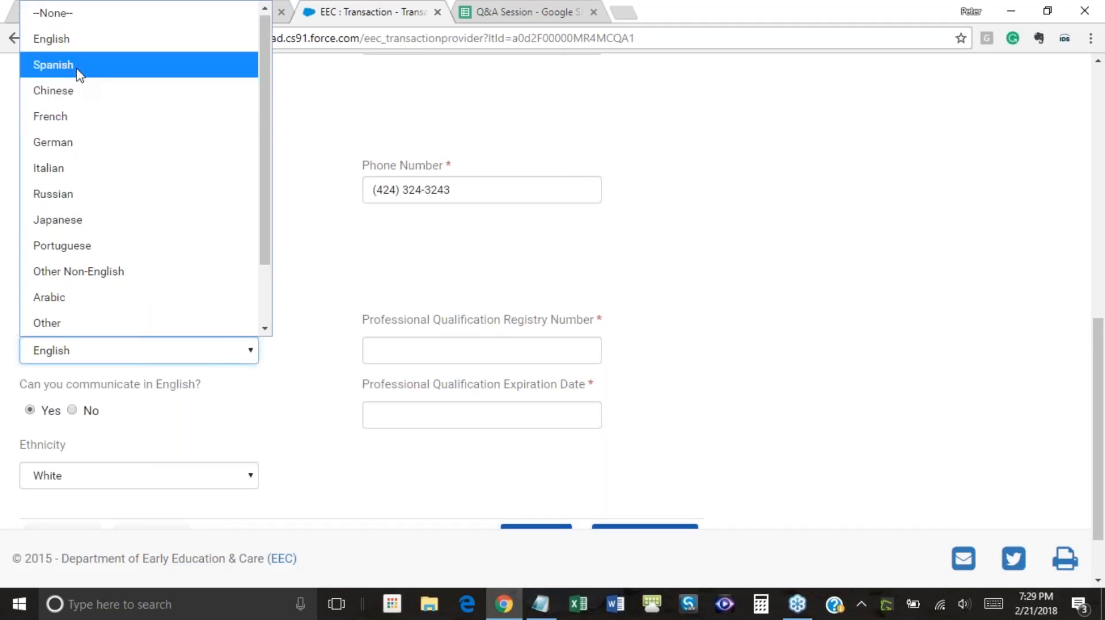
pyautogui.click(79, 74)
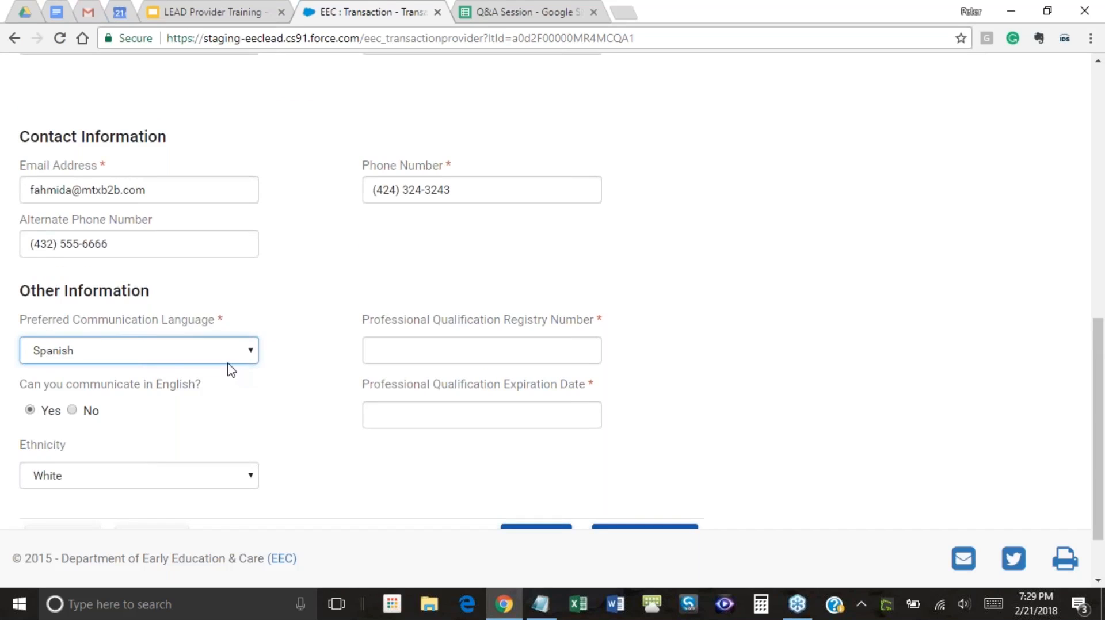
pyautogui.click(407, 350)
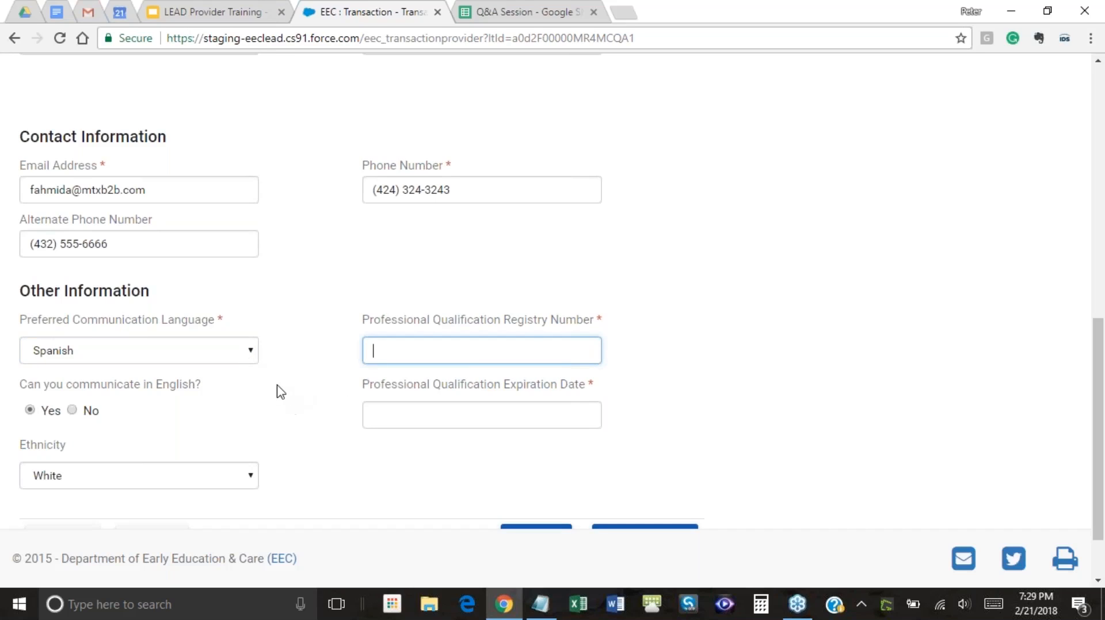
pyautogui.scroll(-1, 280, 390)
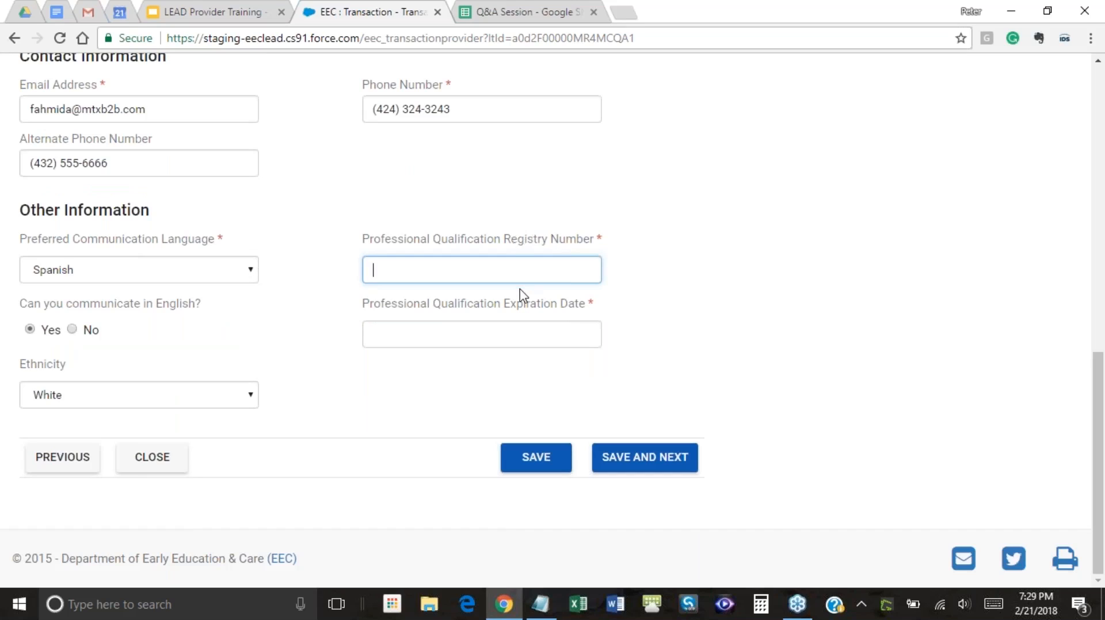
pyautogui.moveTo(608, 240); pyautogui.dragTo(593, 239)
pyautogui.click(605, 241)
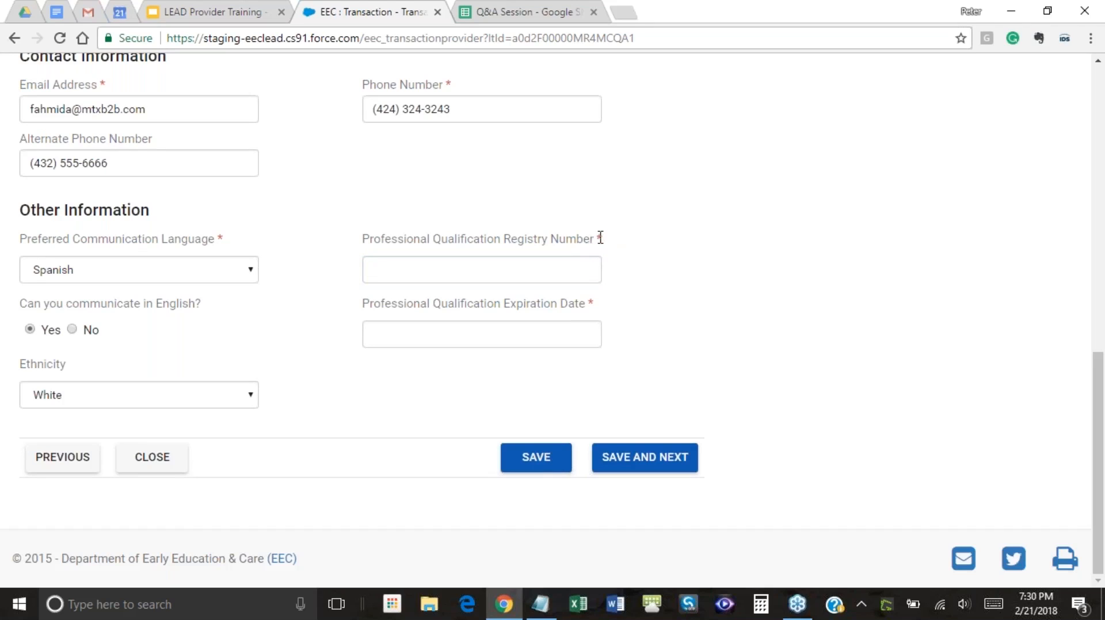
pyautogui.click(489, 271)
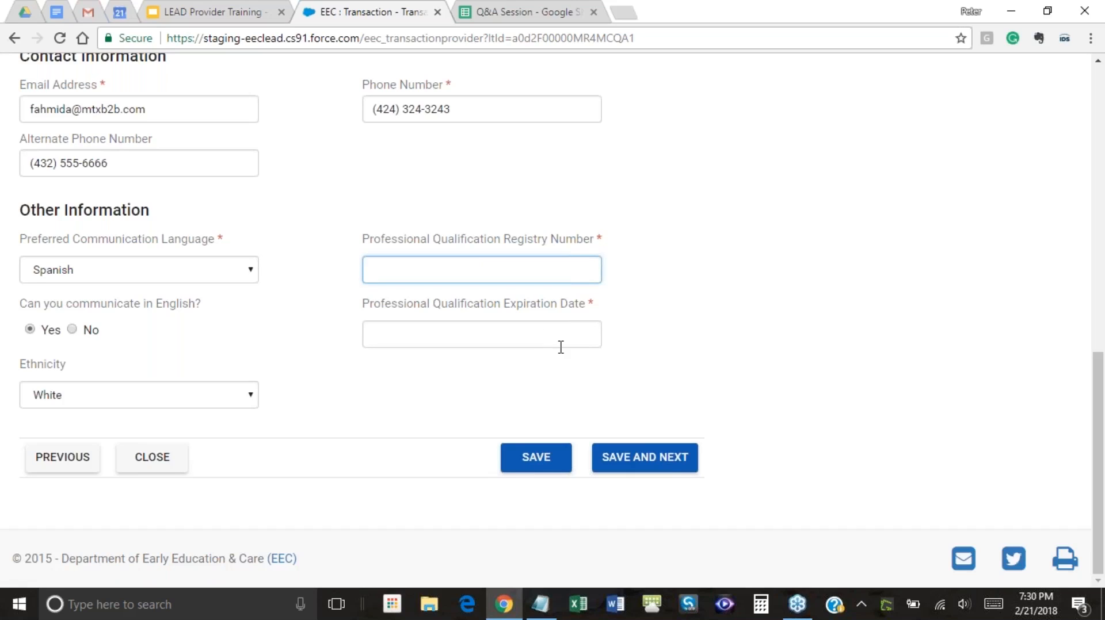
# Enter the Professional Qualification Registry Number and expiration date 03/01/2018, then show the training slides
pyautogui.click(566, 338)
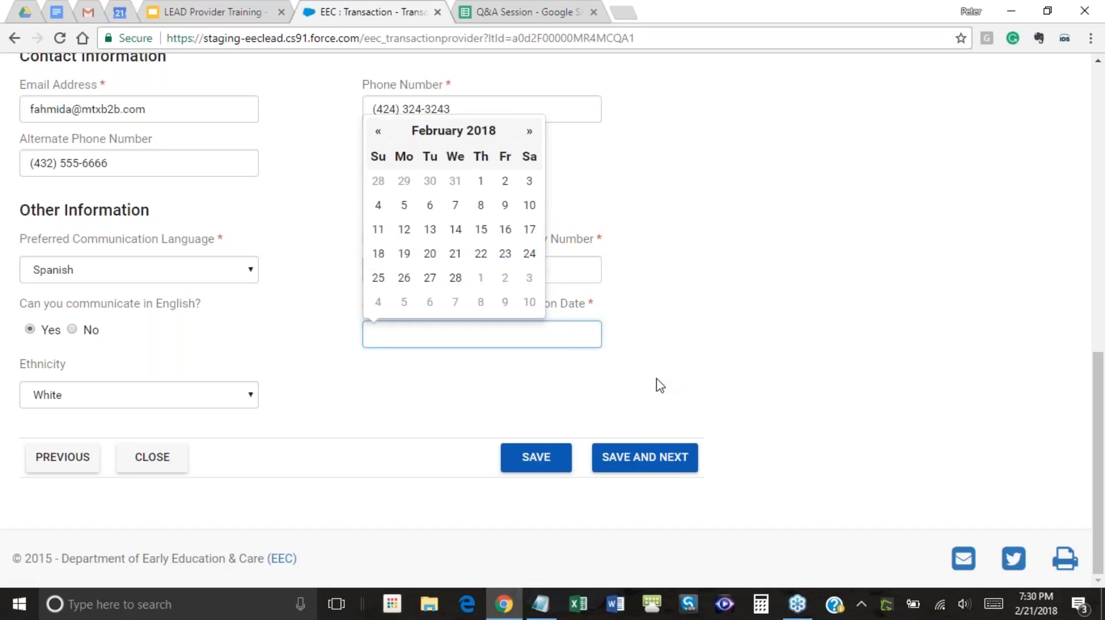
pyautogui.click(522, 133)
pyautogui.click(480, 182)
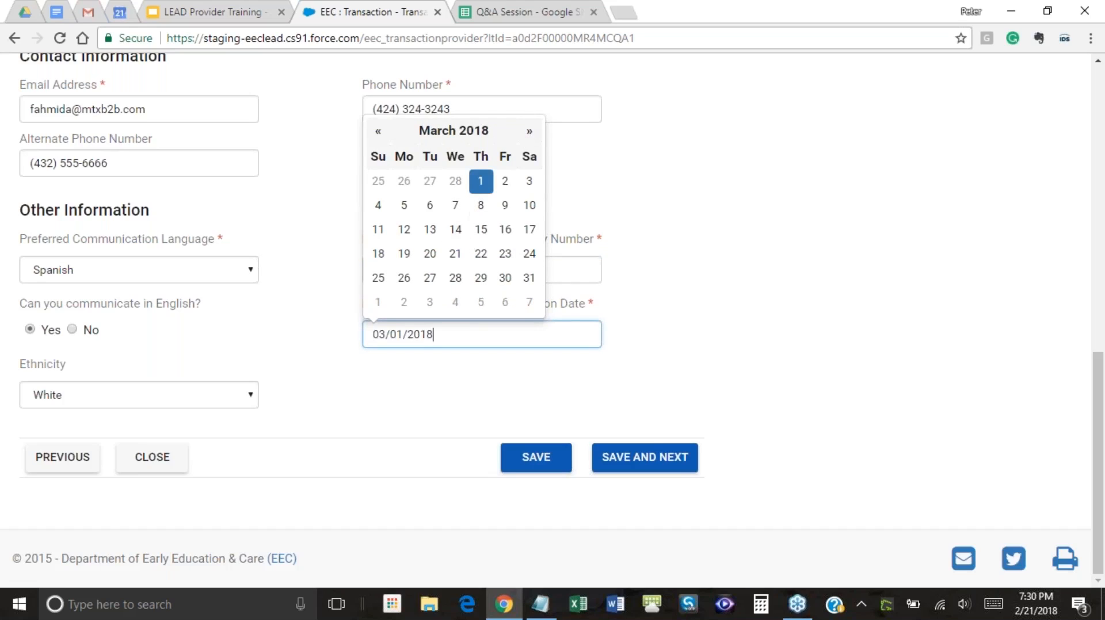
pyautogui.click(683, 316)
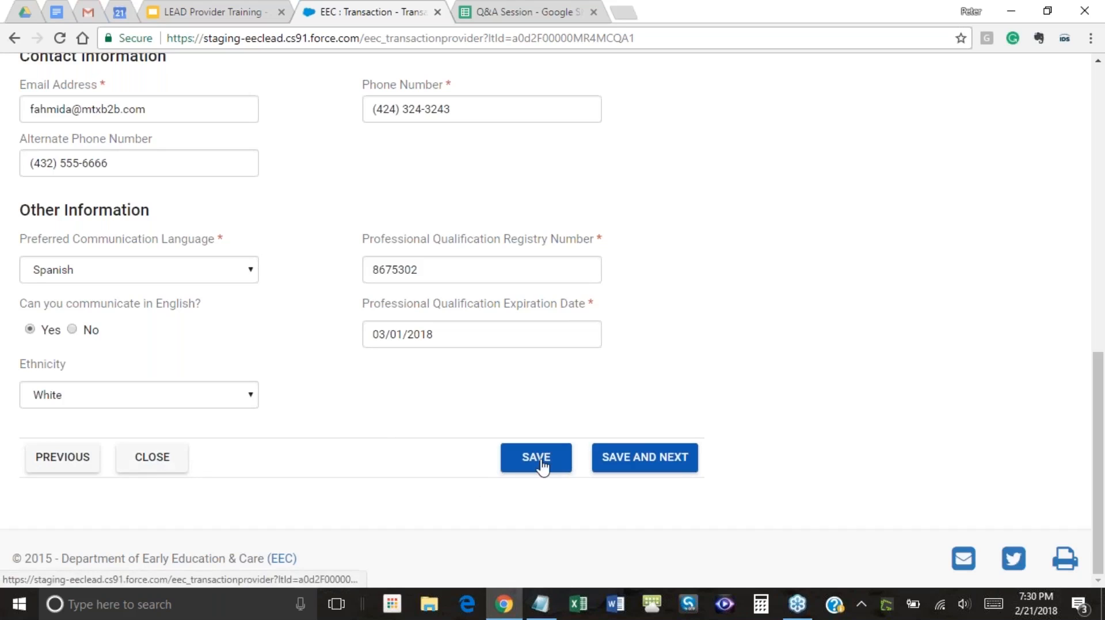
pyautogui.click(260, 12)
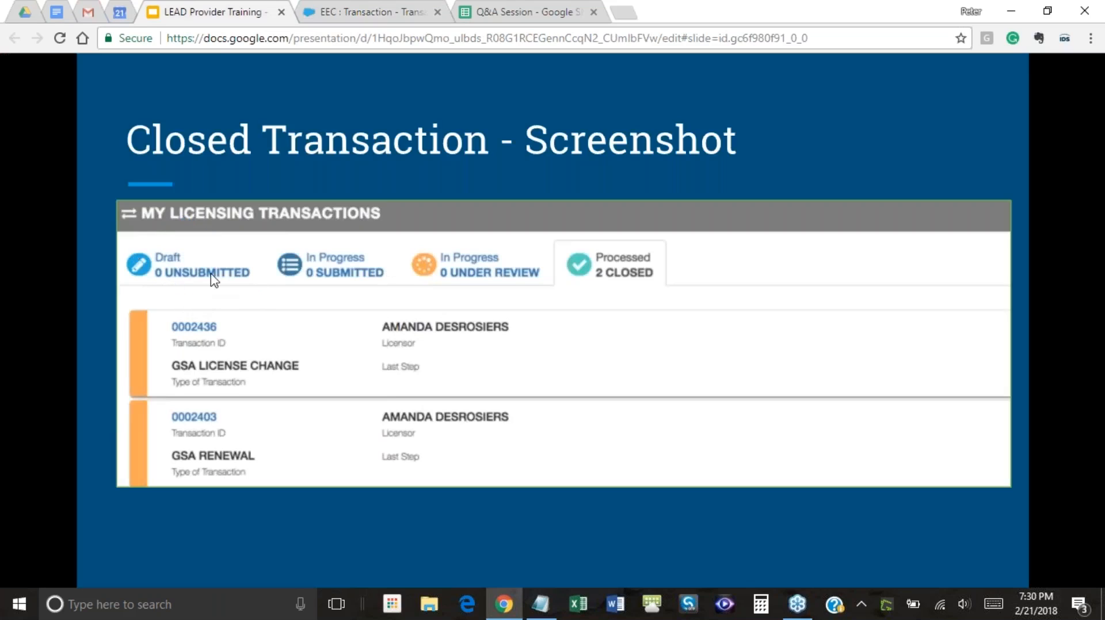
# Switch between slides and renewal form, stepping back to the Draft Transaction slide before returning
pyautogui.click(393, 14)
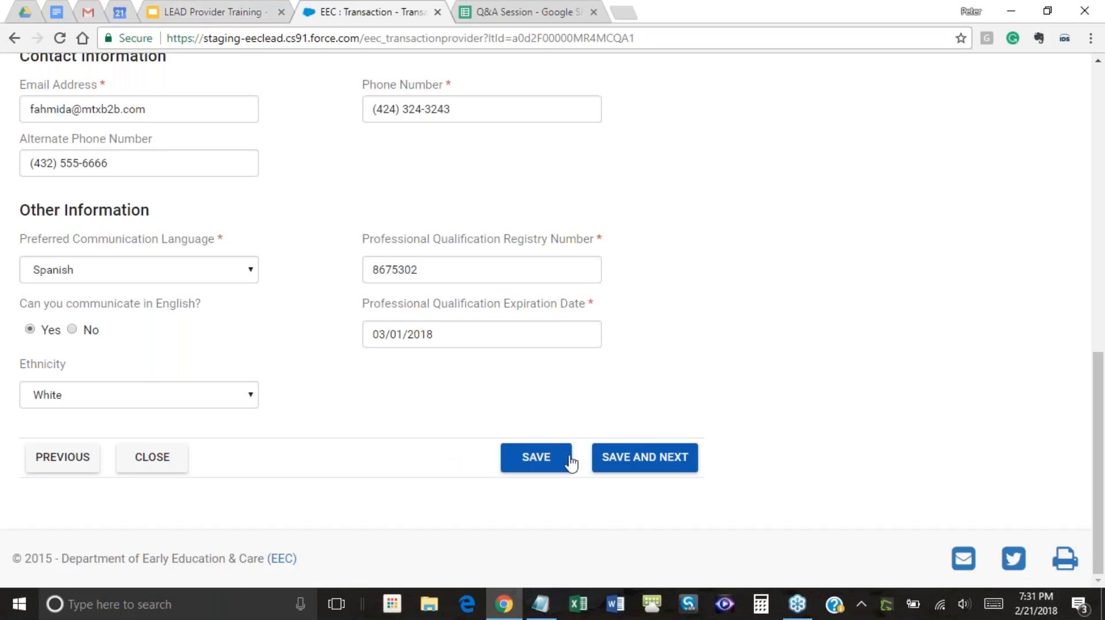
pyautogui.click(195, 14)
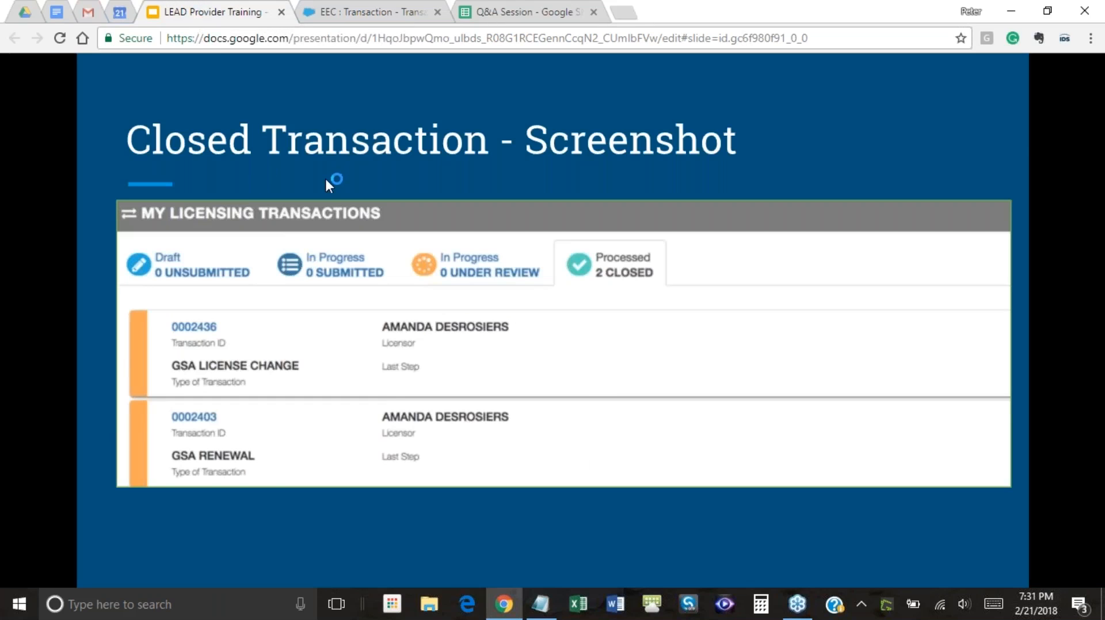
pyautogui.press('Left')
pyautogui.press('Left')
pyautogui.press('Left')
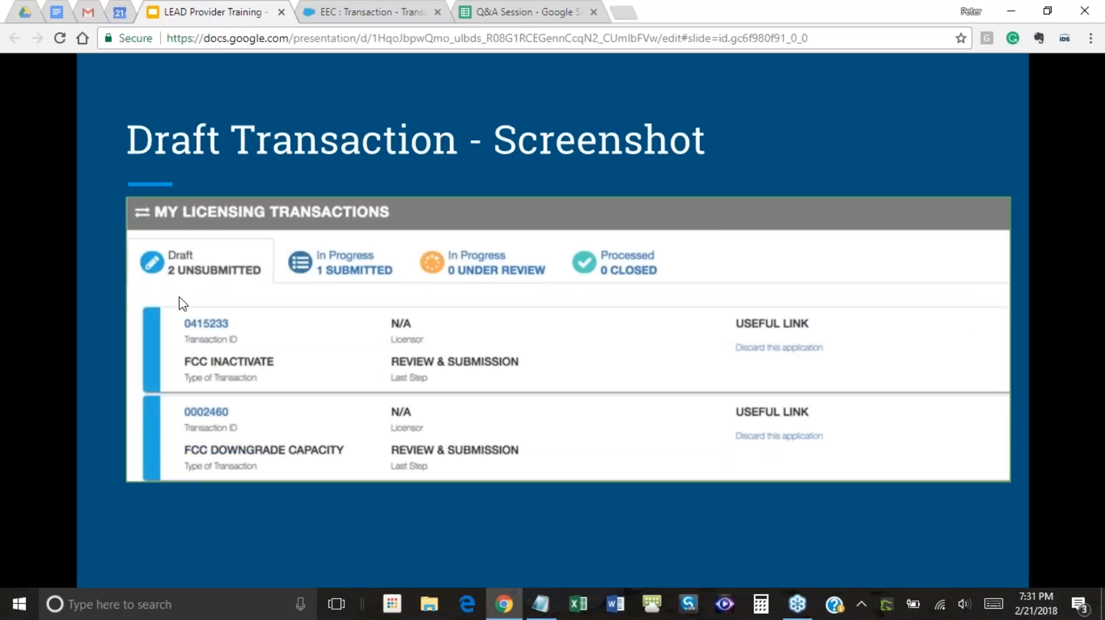
pyautogui.click(353, 15)
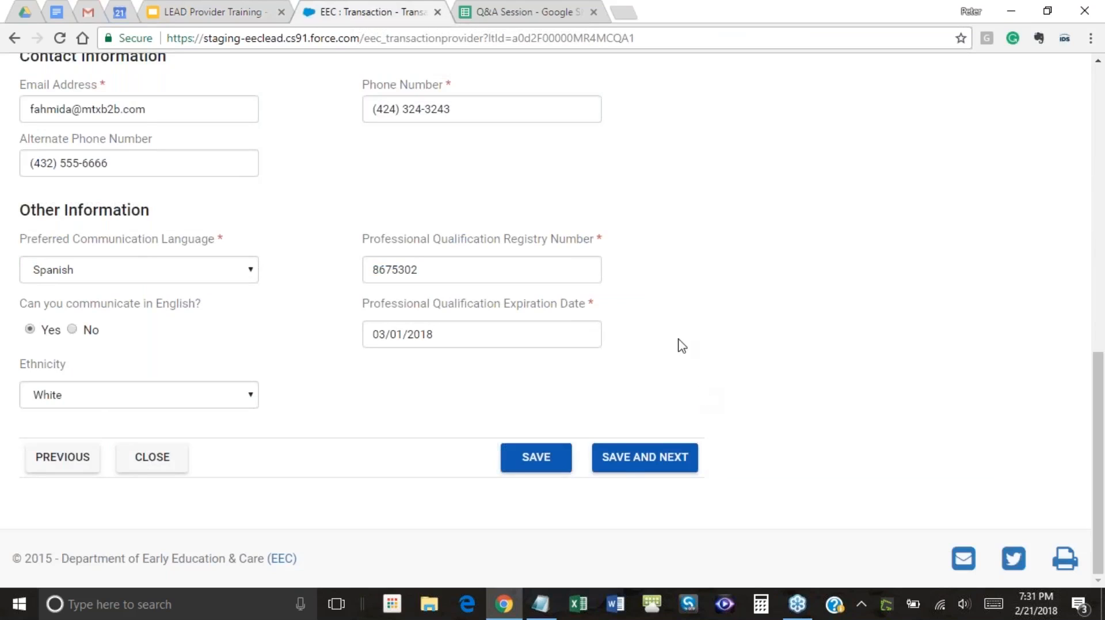
# Save the Transaction / Provider Information page with SAVE AND NEXT to reach Household Members
pyautogui.scroll(2, 825, 317)
pyautogui.scroll(-2, 821, 316)
pyautogui.click(635, 464)
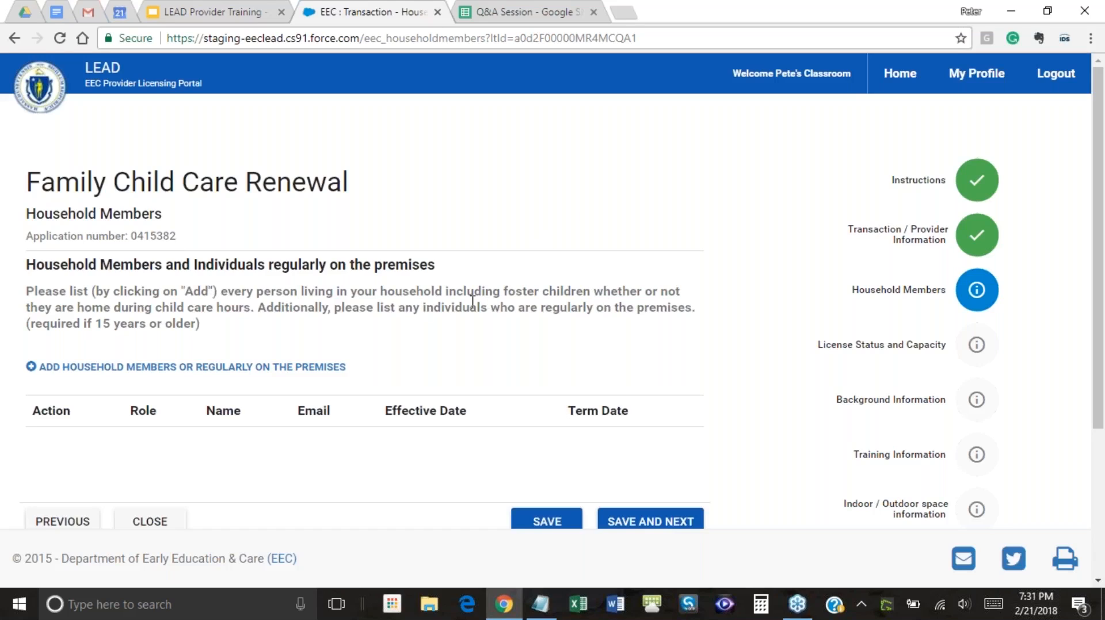
# Choose 'Add Household Members or Regularly on the Premises' to bring up an empty Add Contact form
pyautogui.scroll(-2, 469, 301)
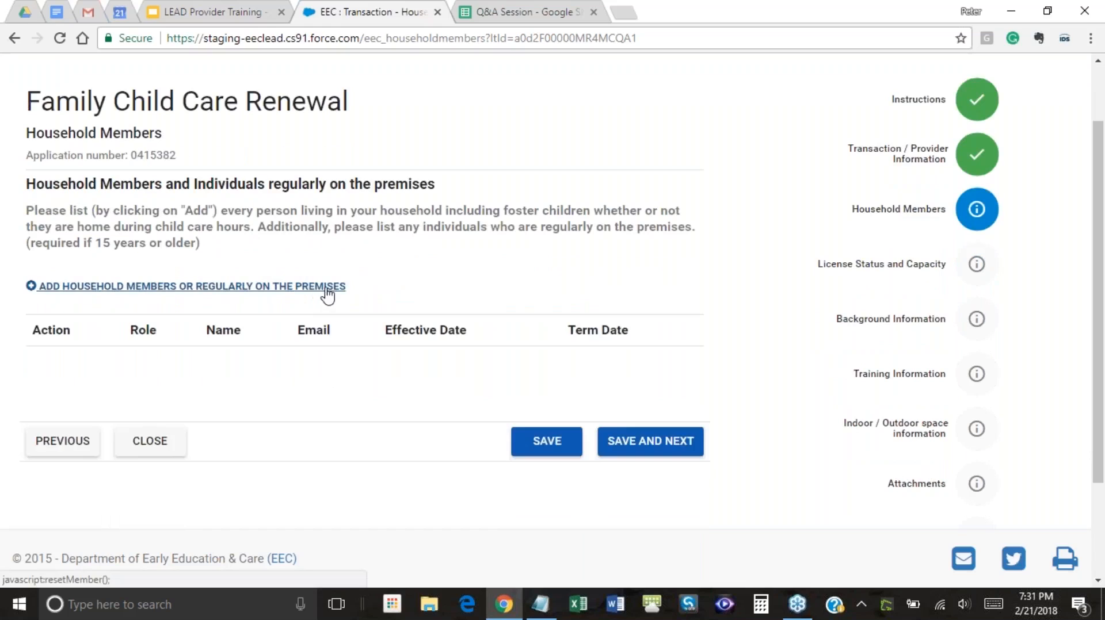
pyautogui.scroll(2, 521, 254)
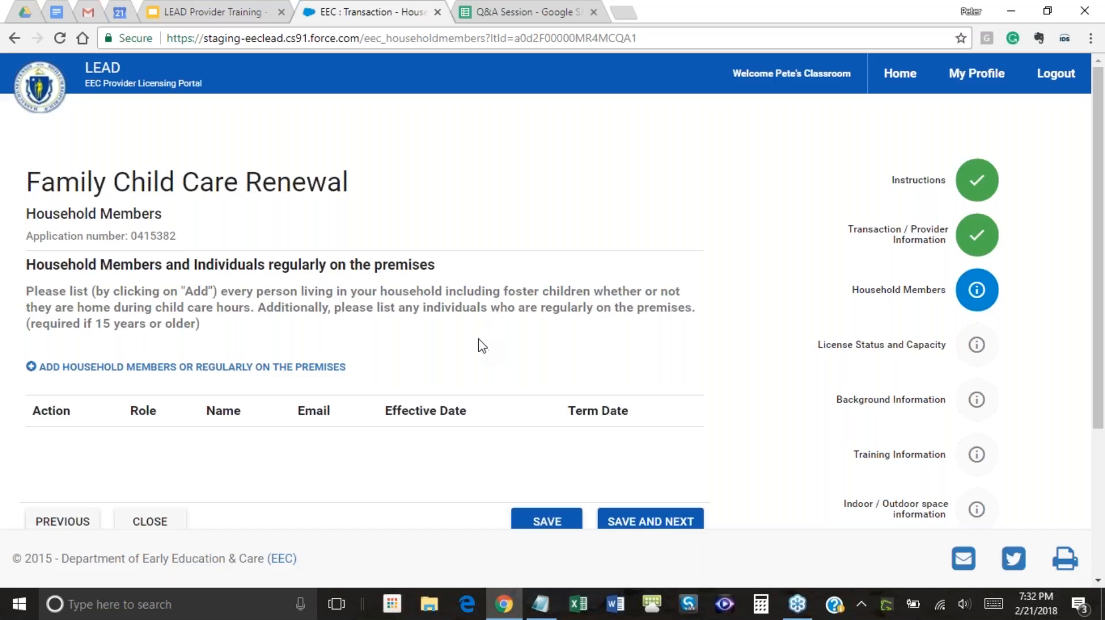
pyautogui.moveTo(1099, 338); pyautogui.dragTo(1100, 365)
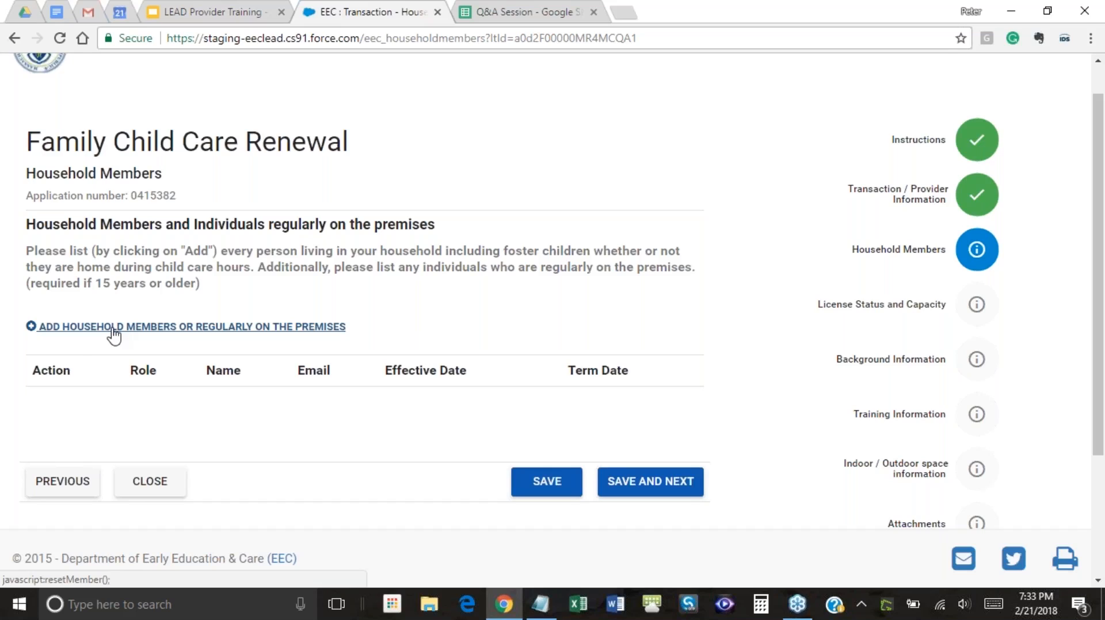
pyautogui.click(60, 329)
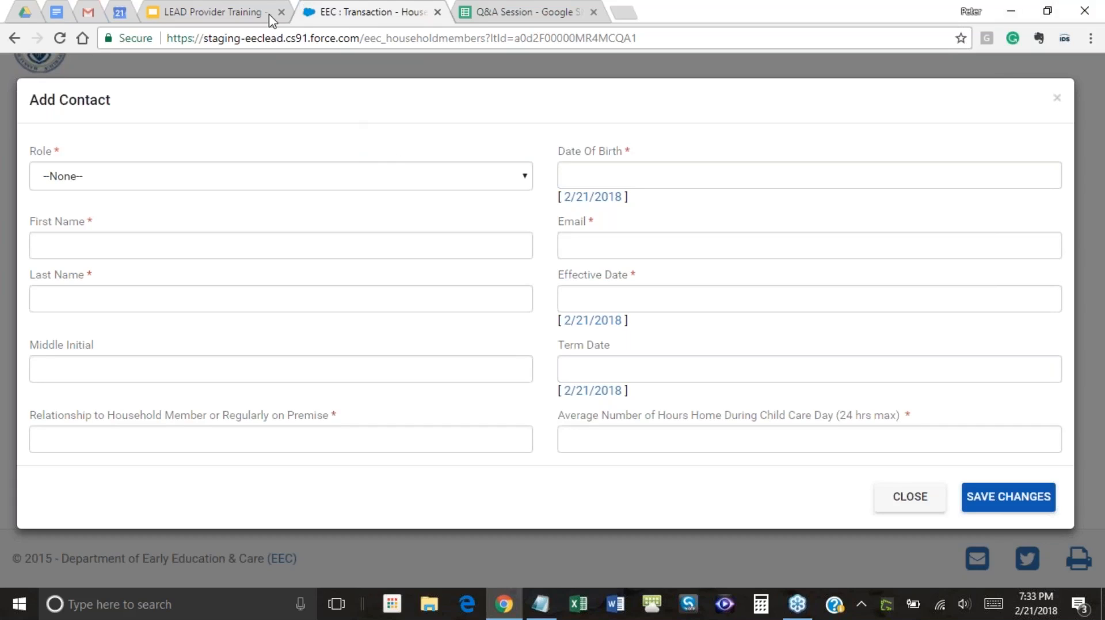
# Set the contact's Date Of Birth to 2/21/2018 and Role to Household Member
pyautogui.click(308, 188)
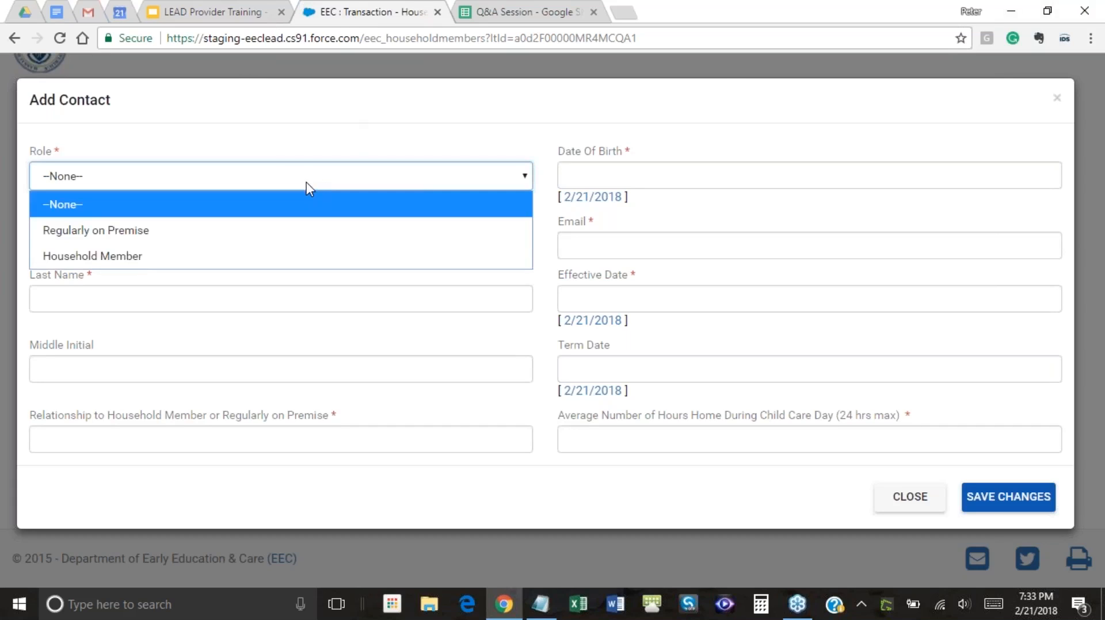
pyautogui.click(306, 182)
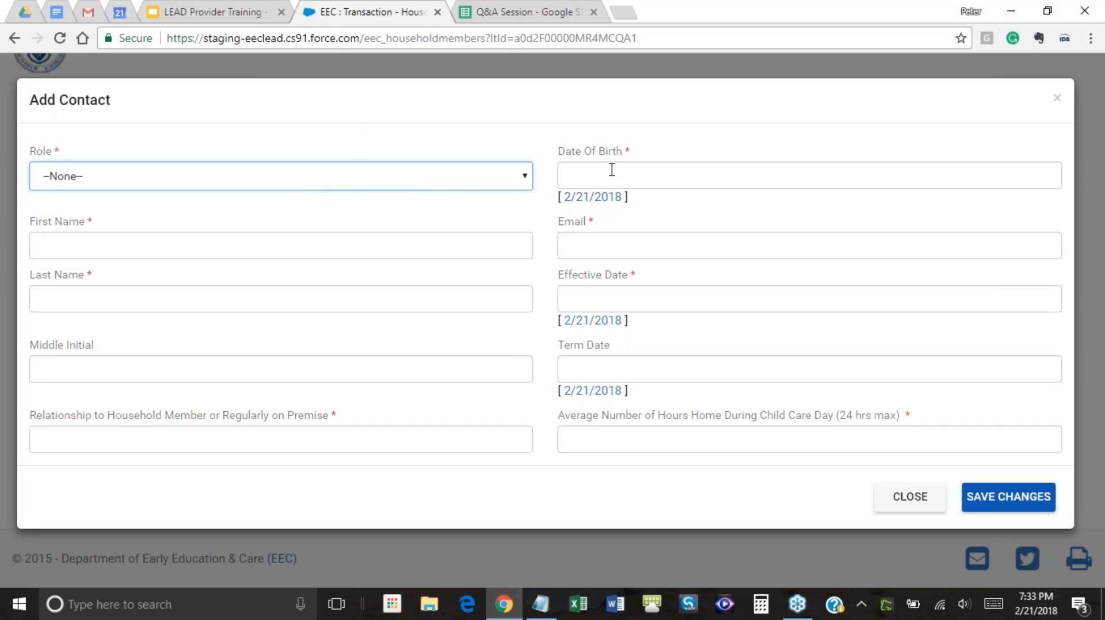
pyautogui.click(611, 199)
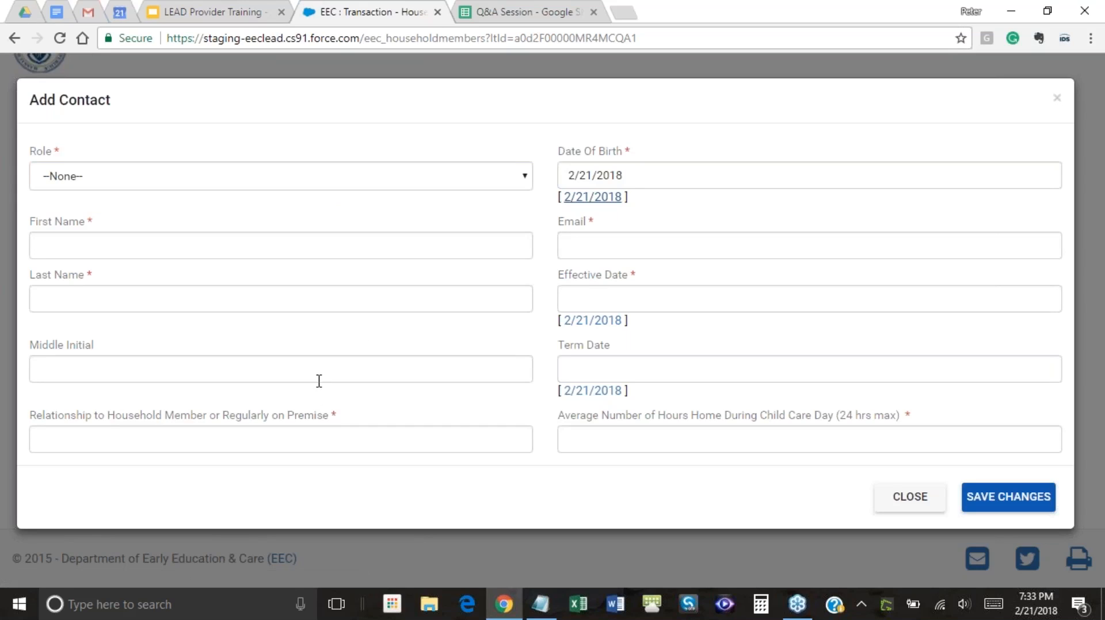
pyautogui.click(189, 181)
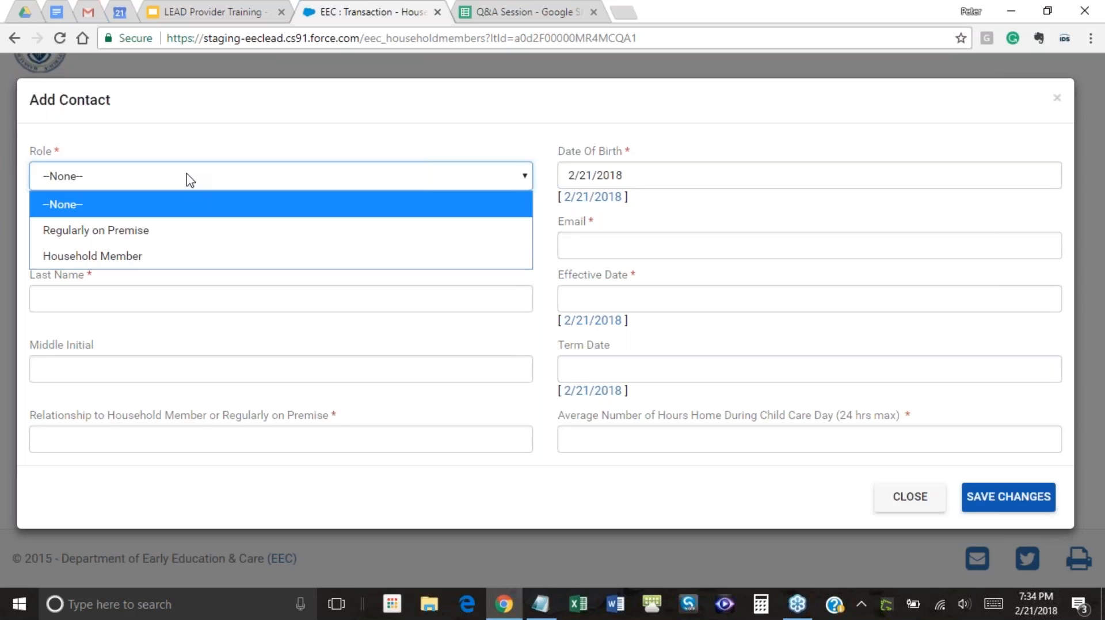
pyautogui.click(110, 254)
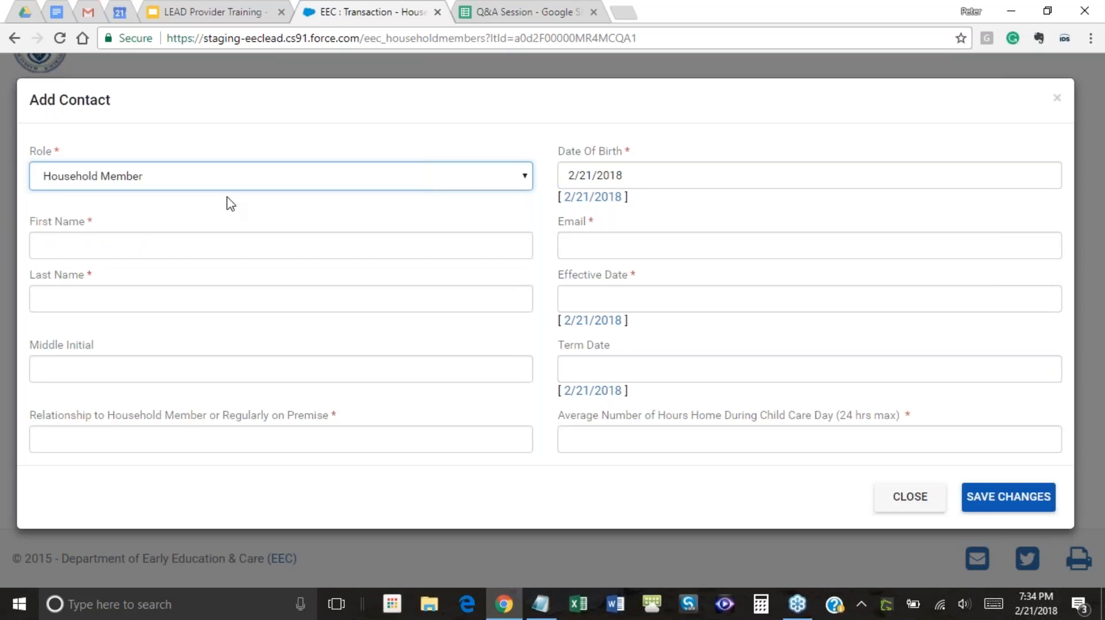
# Enter a placeholder e-mail and set the Effective Date to 2/21/2018
pyautogui.click(588, 253)
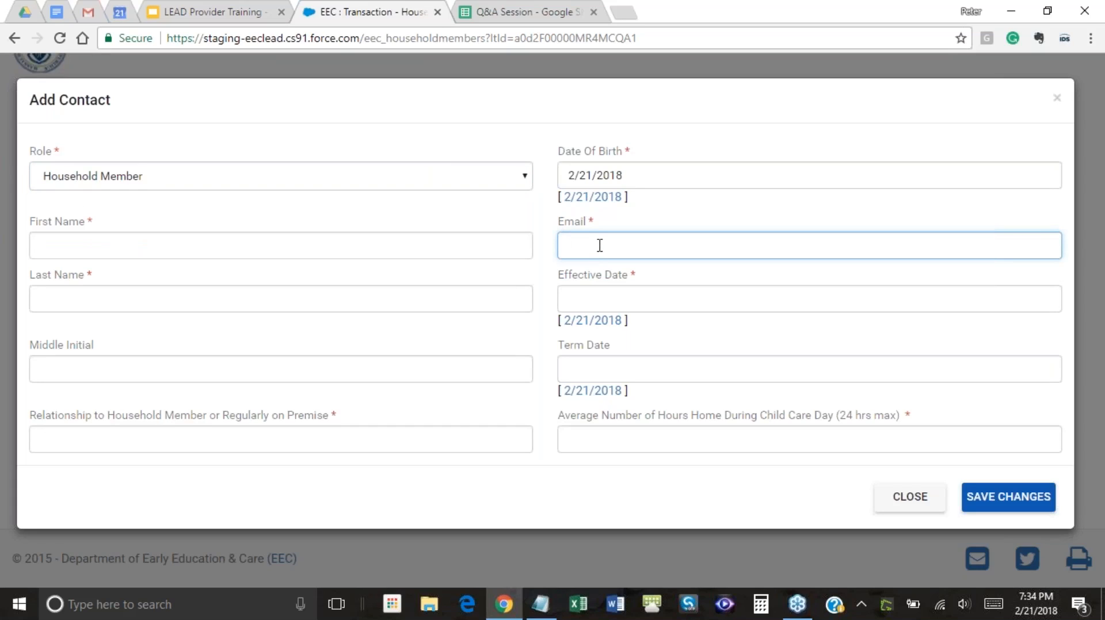
pyautogui.write('required@eec.thankyou')
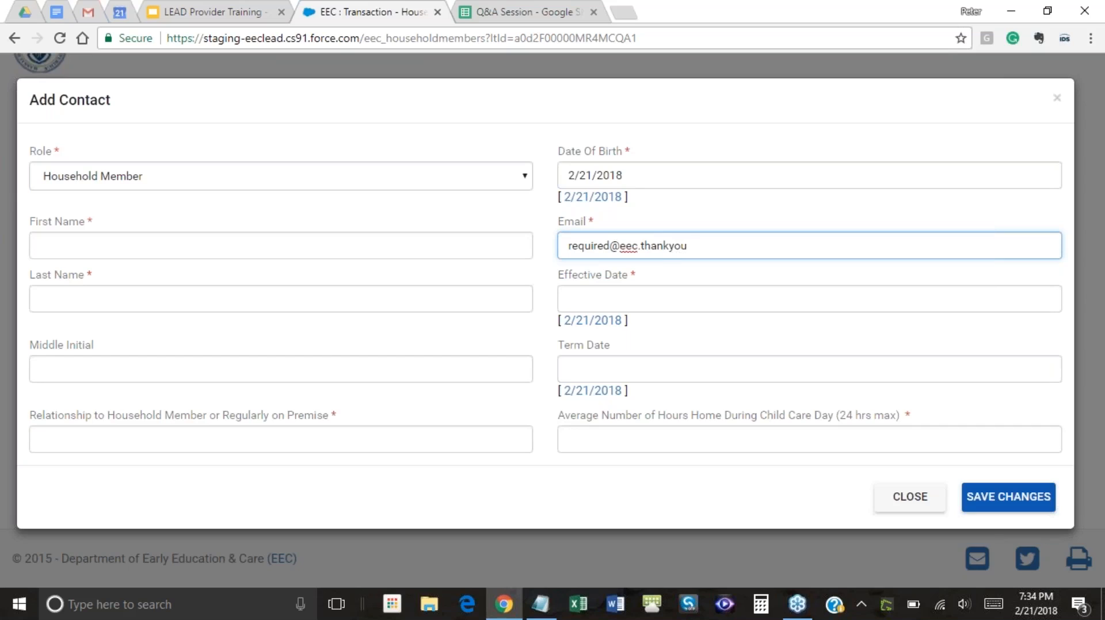
pyautogui.click(745, 295)
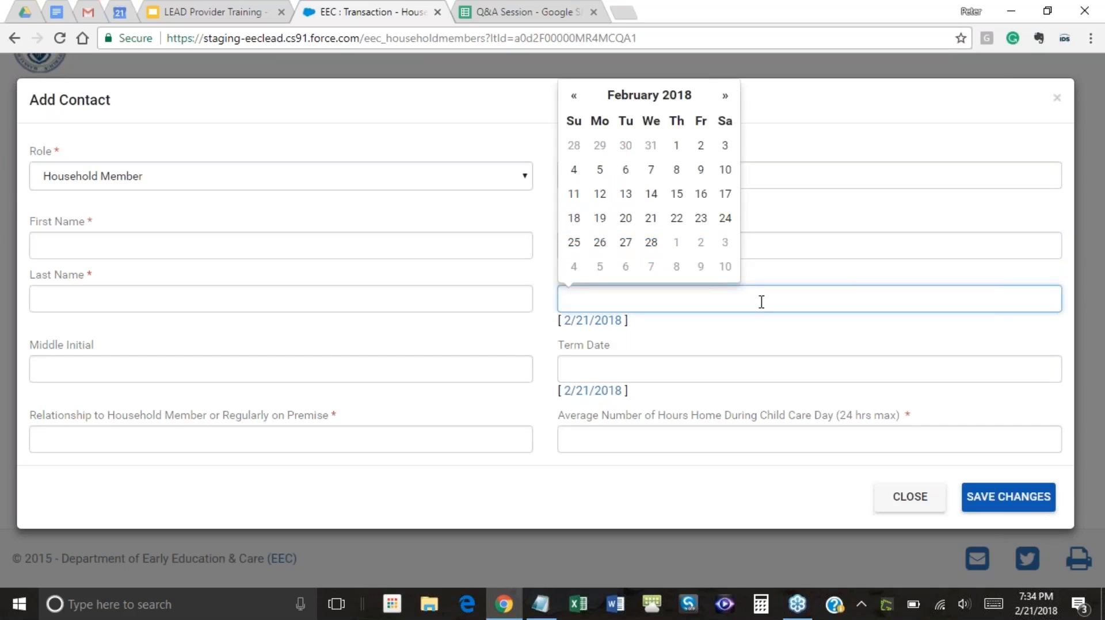
pyautogui.click(651, 196)
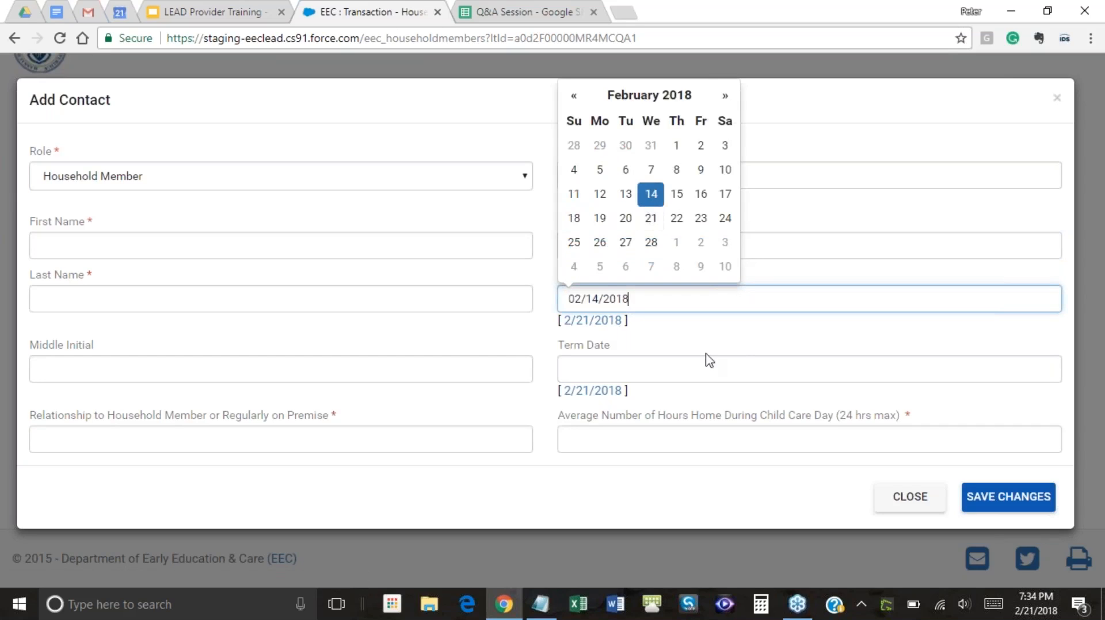
pyautogui.click(604, 324)
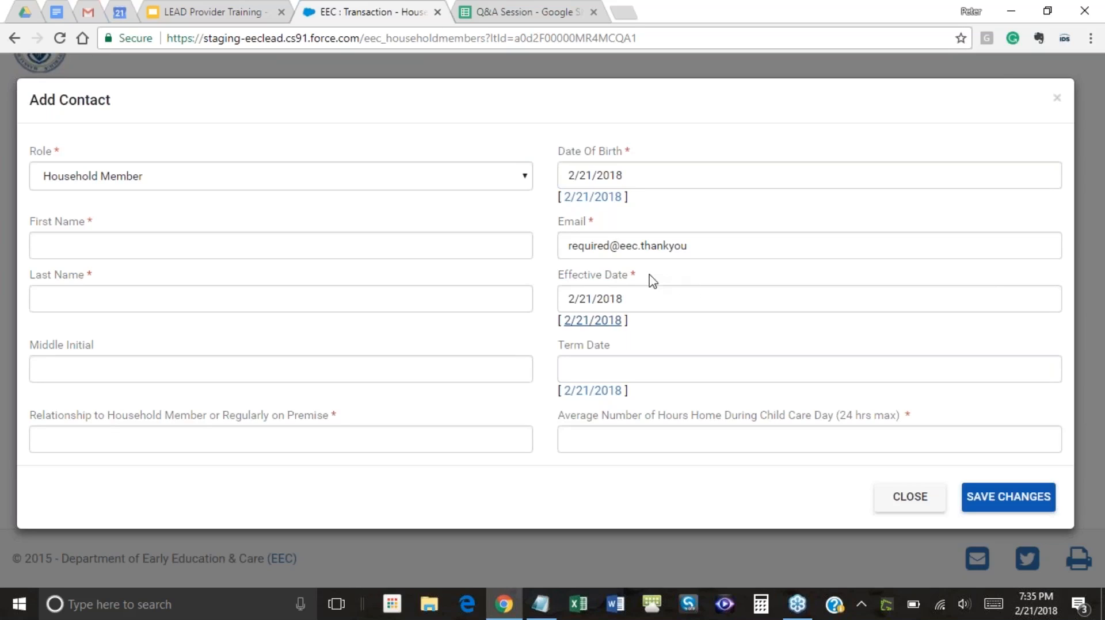
pyautogui.moveTo(650, 278); pyautogui.dragTo(566, 266)
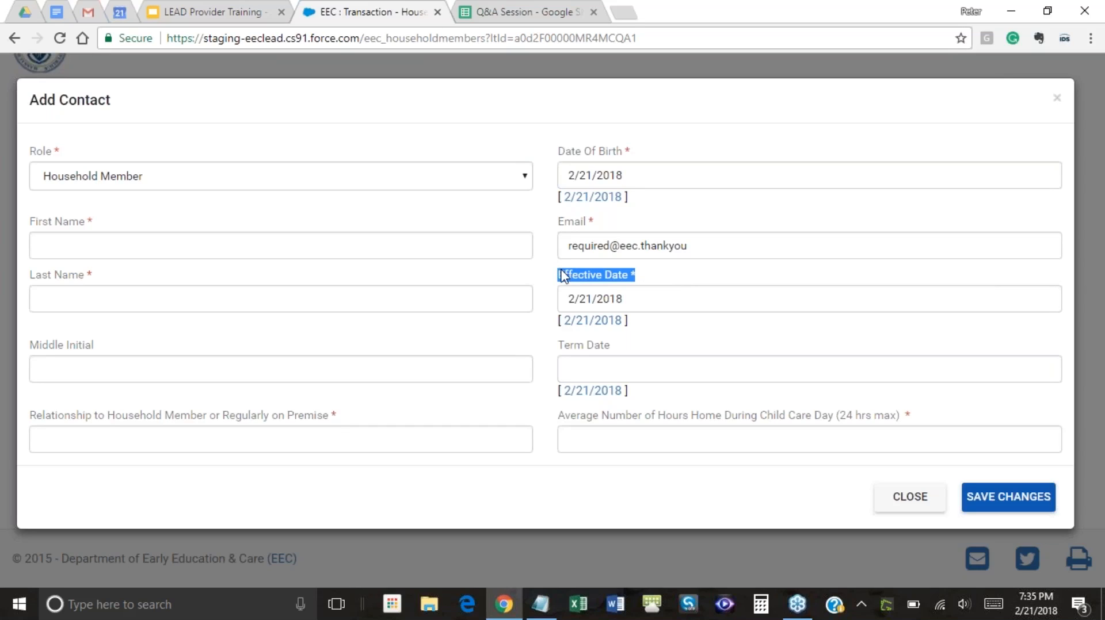
# Pick 02/28/2018 as Term Date, then delete it so the field is left blank
pyautogui.click(617, 342)
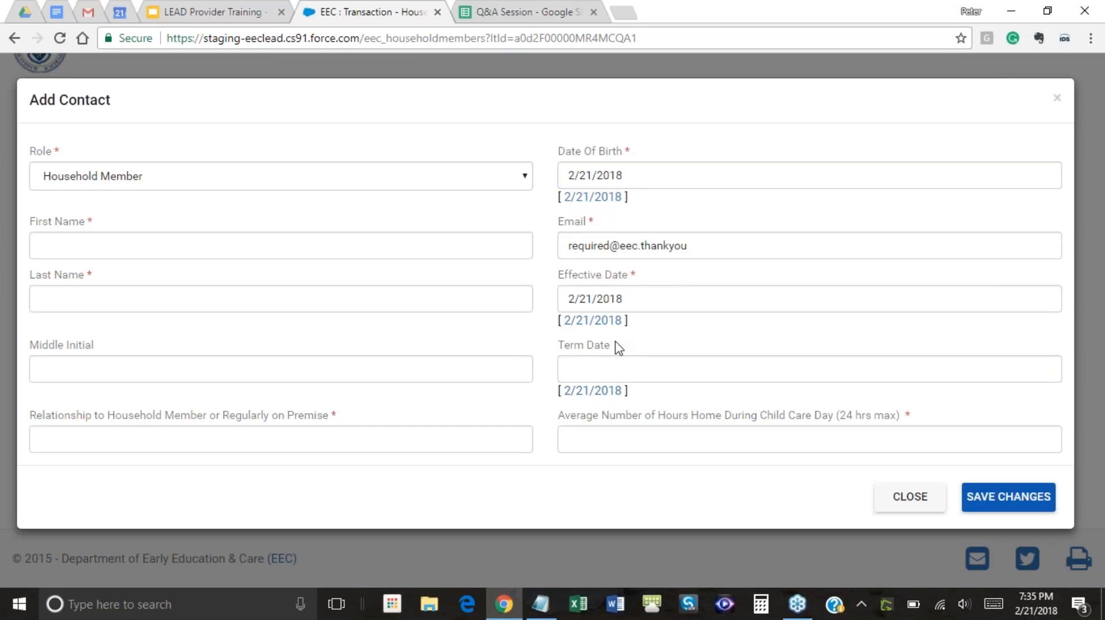
pyautogui.moveTo(612, 350); pyautogui.dragTo(561, 358)
pyautogui.click(564, 367)
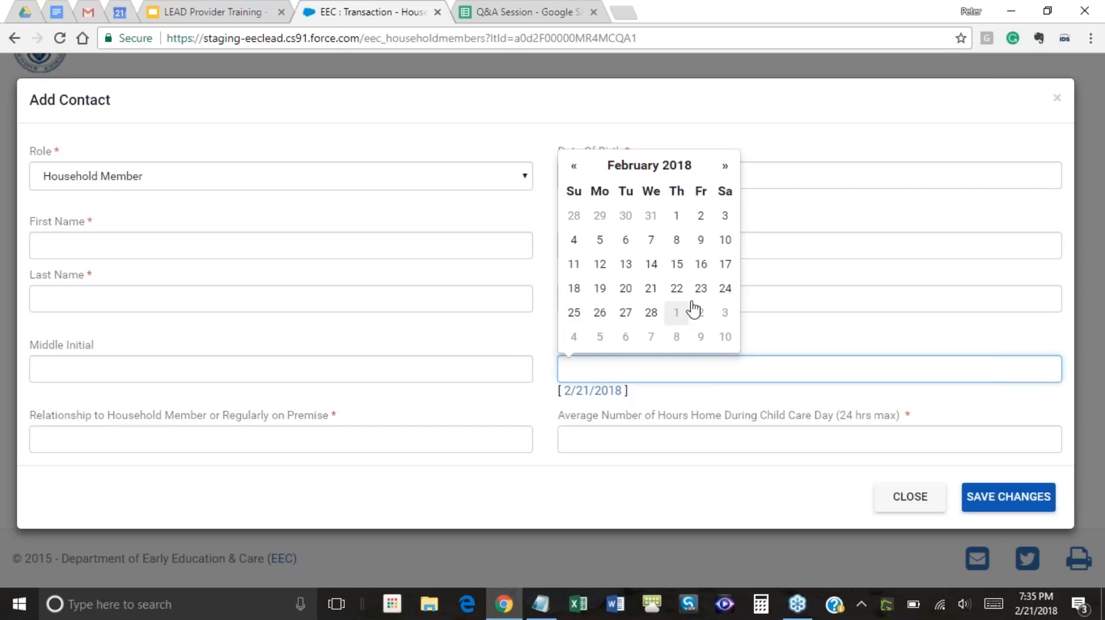
pyautogui.click(651, 313)
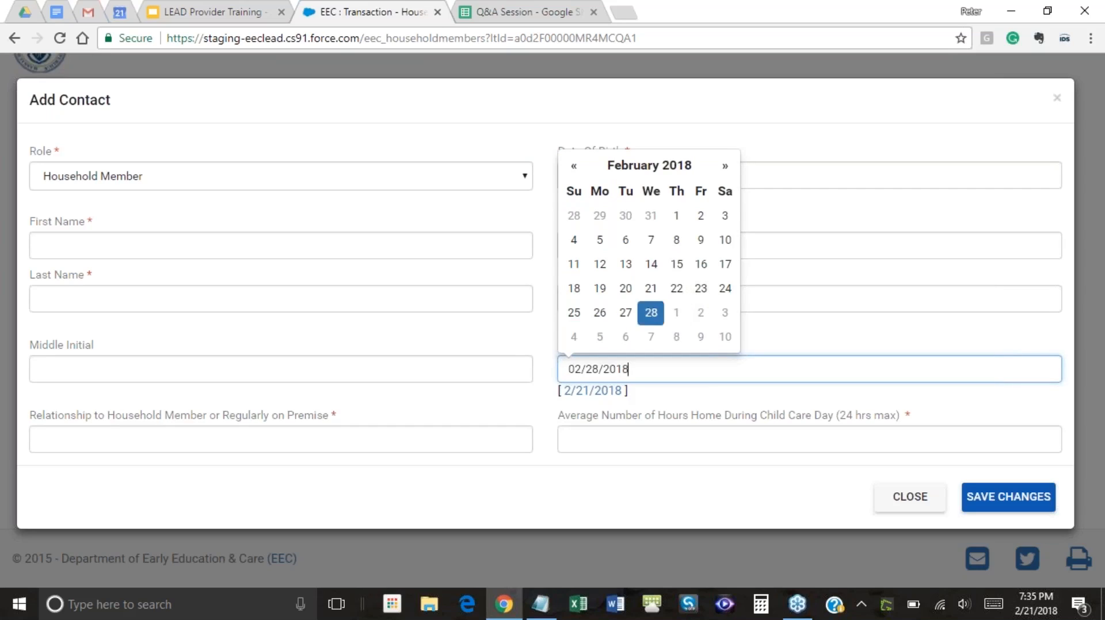
pyautogui.click(633, 448)
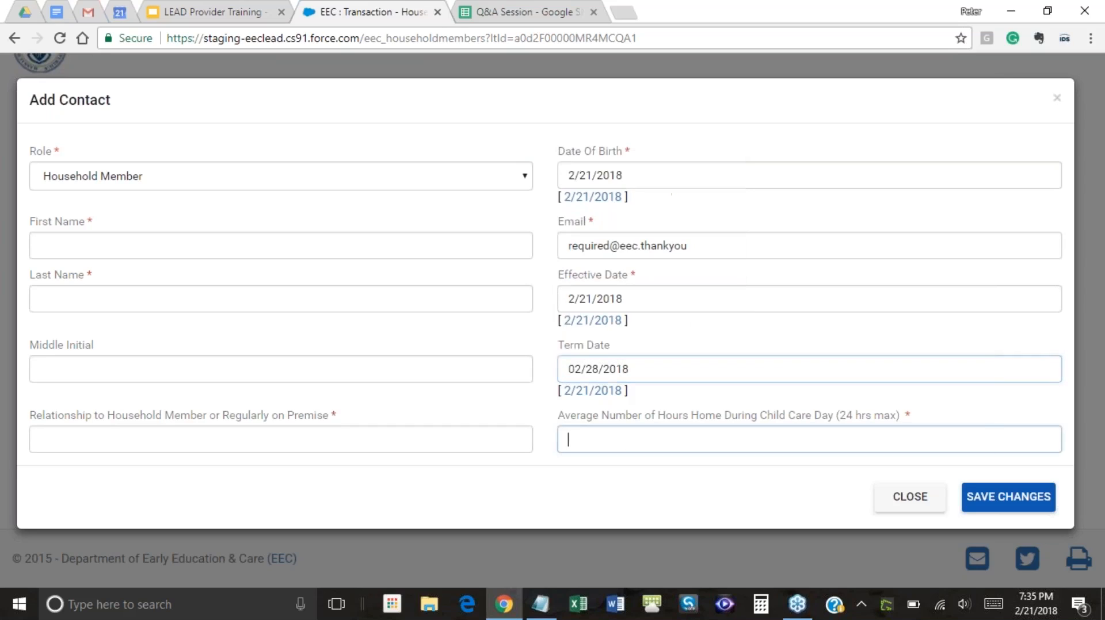
pyautogui.moveTo(638, 357); pyautogui.dragTo(523, 361)
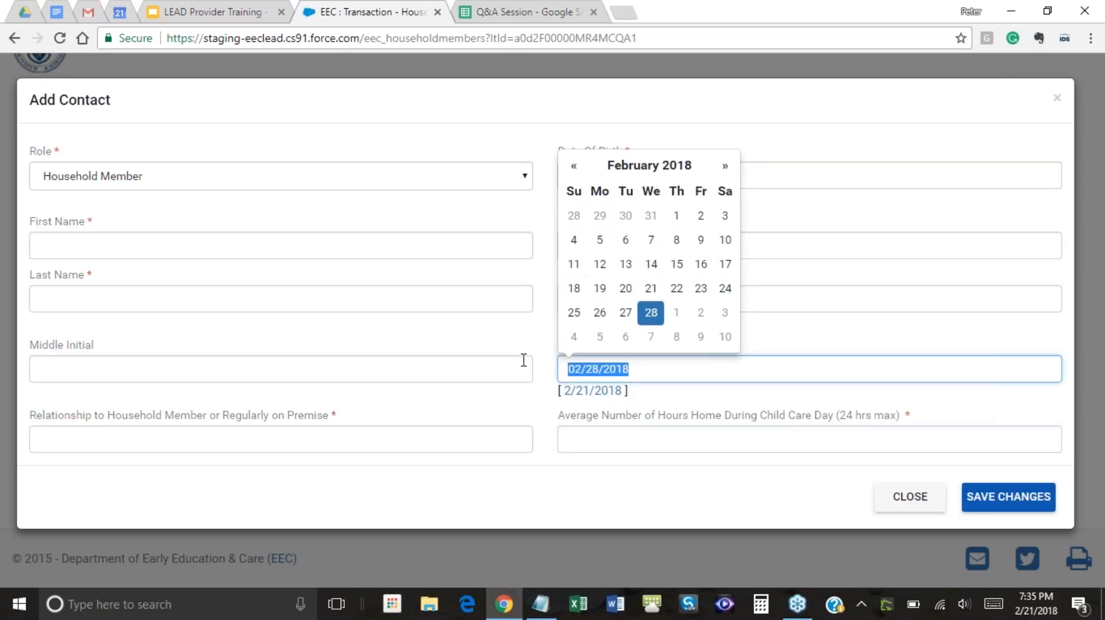
pyautogui.press('BackSpace')
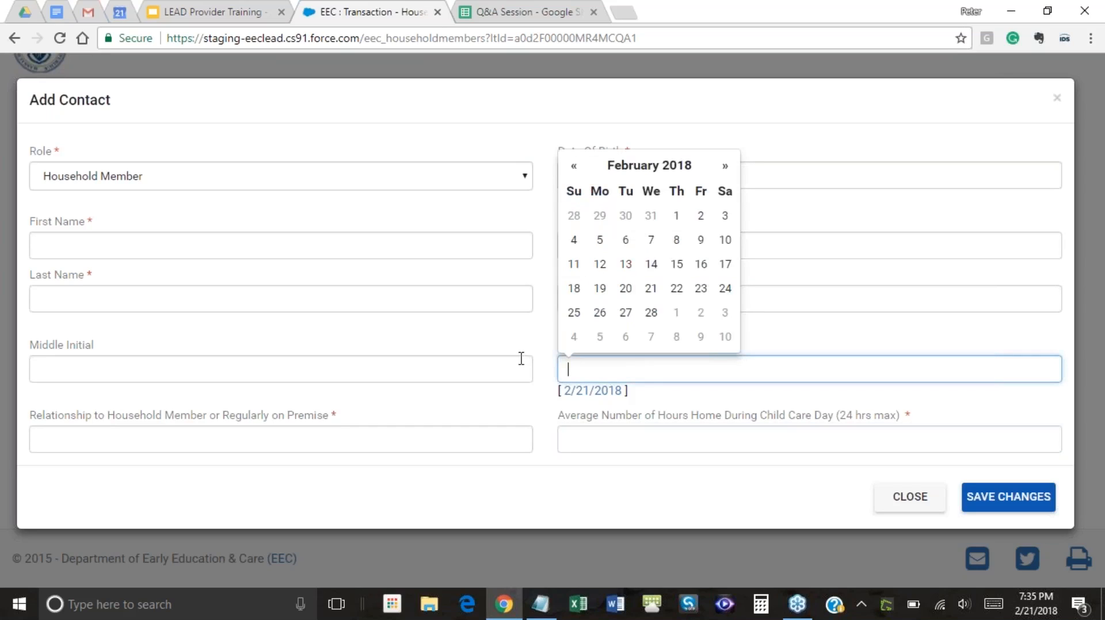
pyautogui.click(410, 245)
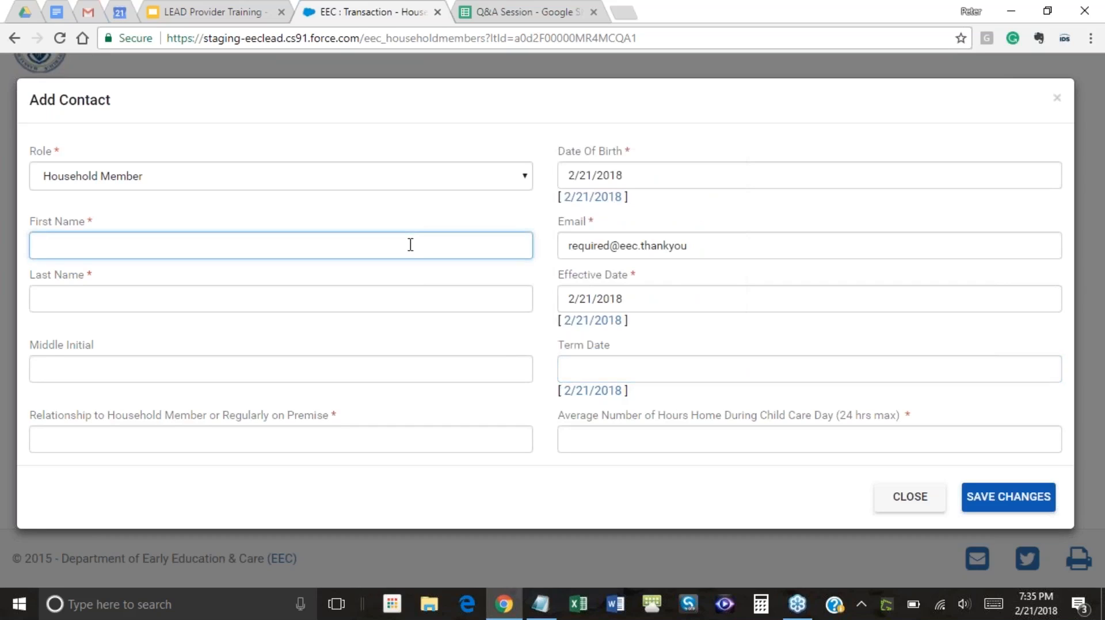
# Enter the household member's first and last name
pyautogui.write('Mama')
pyautogui.click(345, 298)
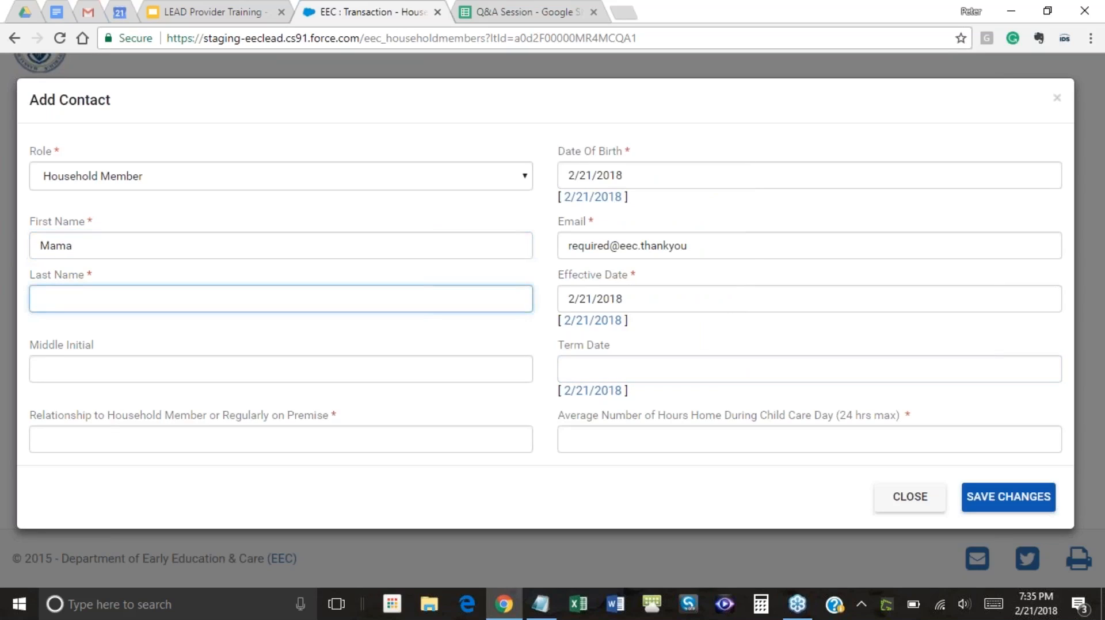
pyautogui.write('Bear')
# Set Relationship to 'Child or spouse', replacing 'Sister', and Average Number of Hours Home to 8
pyautogui.click(414, 423)
pyautogui.click(414, 438)
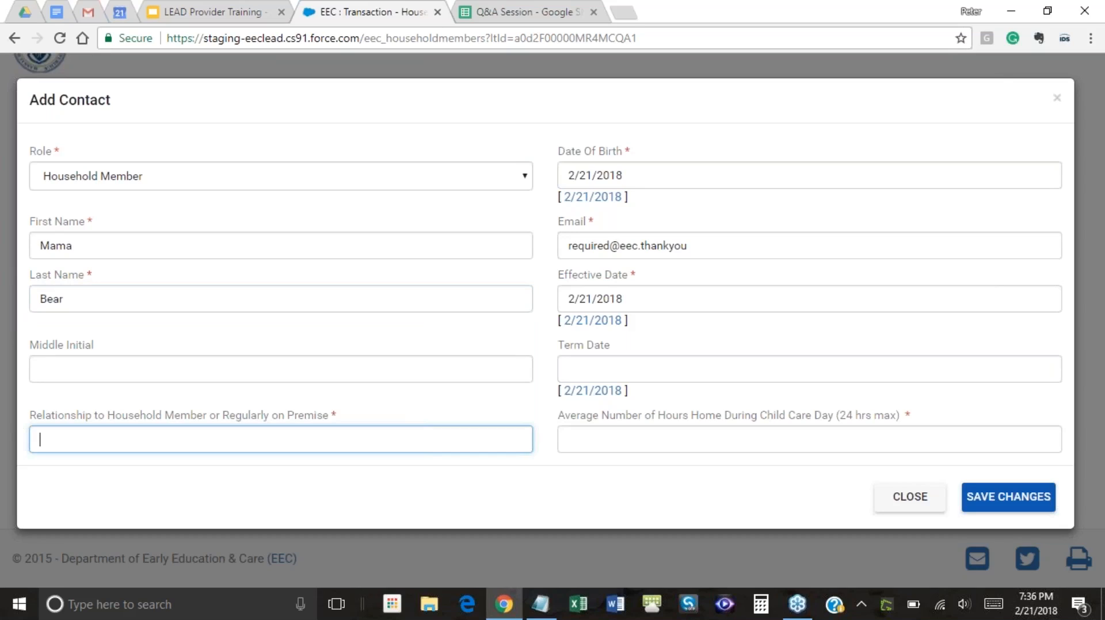
pyautogui.write('Sister')
pyautogui.click(580, 444)
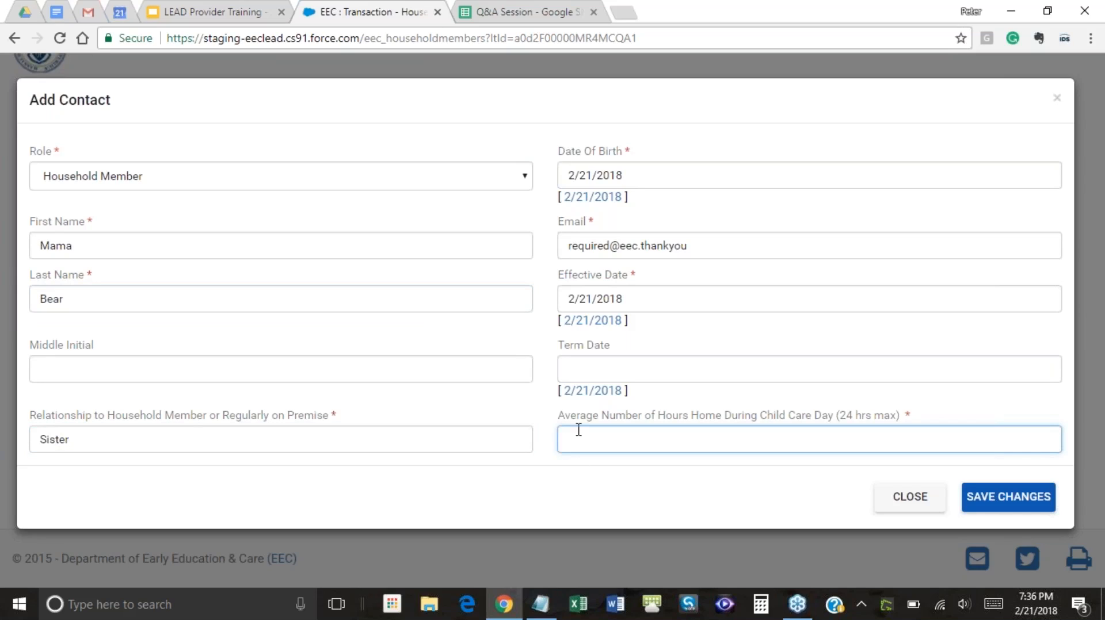
pyautogui.hotkey('shift', 'Tab')
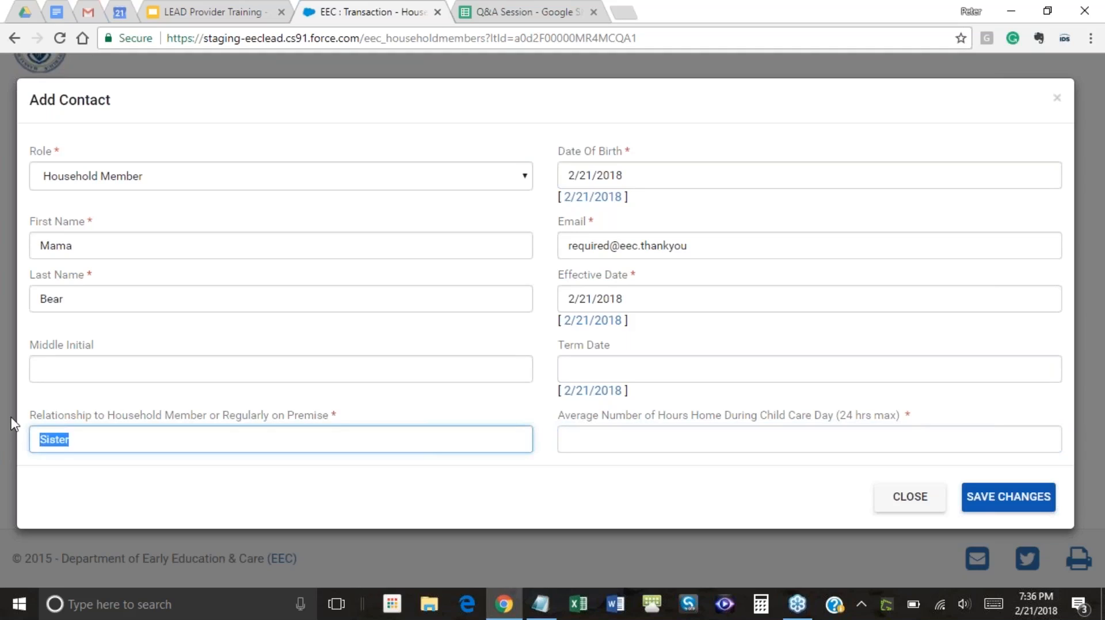
pyautogui.write('Child or spouse')
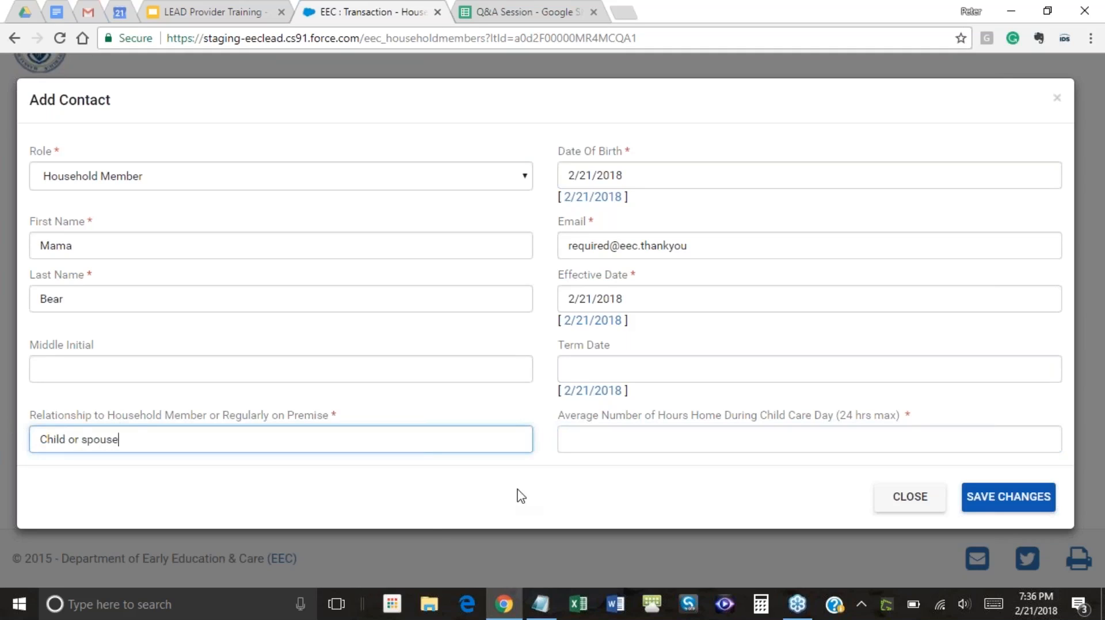
pyautogui.click(674, 439)
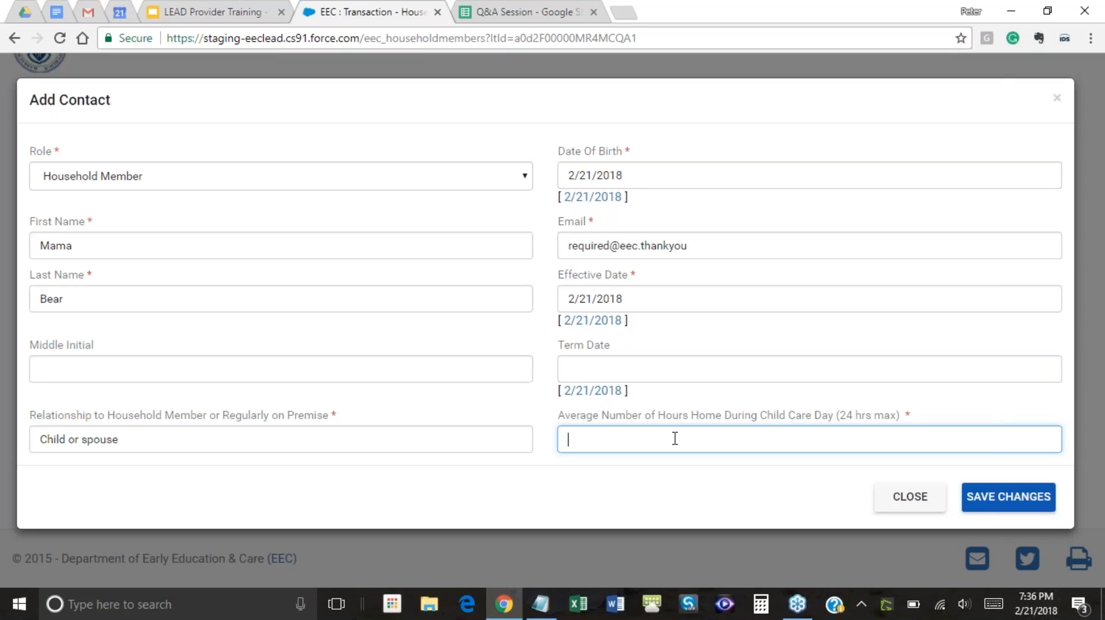
pyautogui.write('8')
# Save the household member and tick the box confirming the household members list is accurate
pyautogui.click(983, 510)
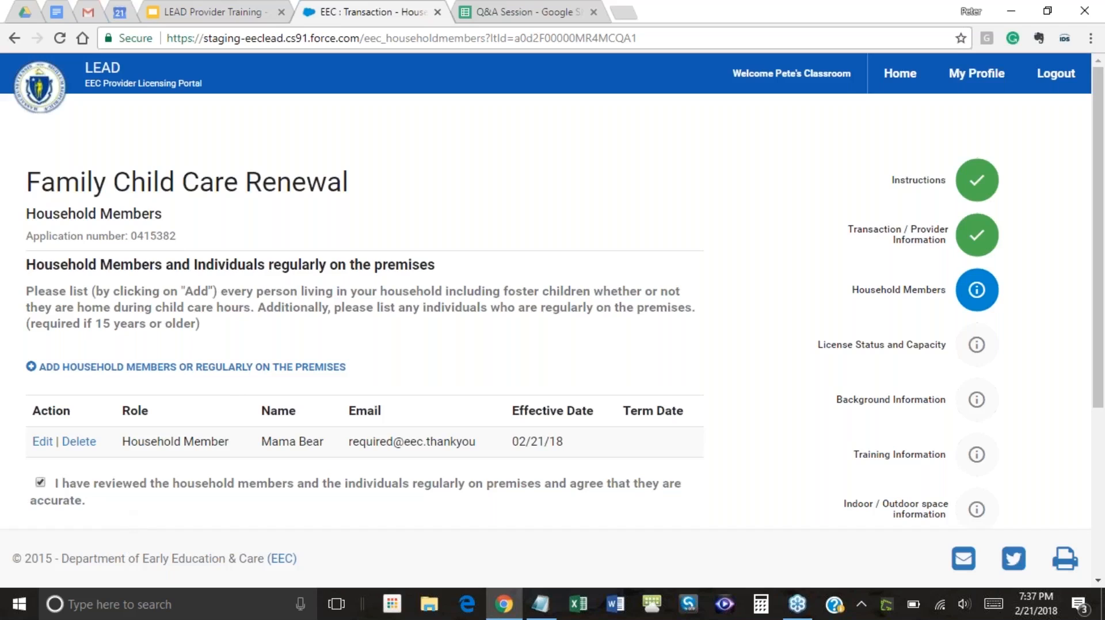
pyautogui.click(44, 486)
pyautogui.scroll(-2, 373, 483)
pyautogui.scroll(-1, 375, 470)
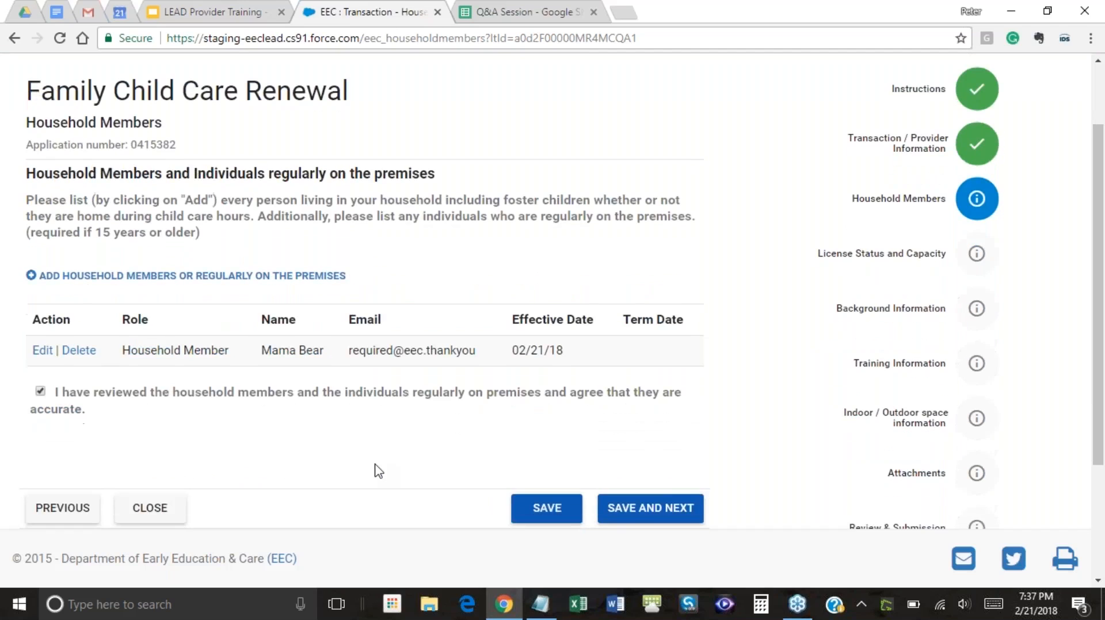
pyautogui.scroll(1, 374, 466)
pyautogui.scroll(-2, 375, 463)
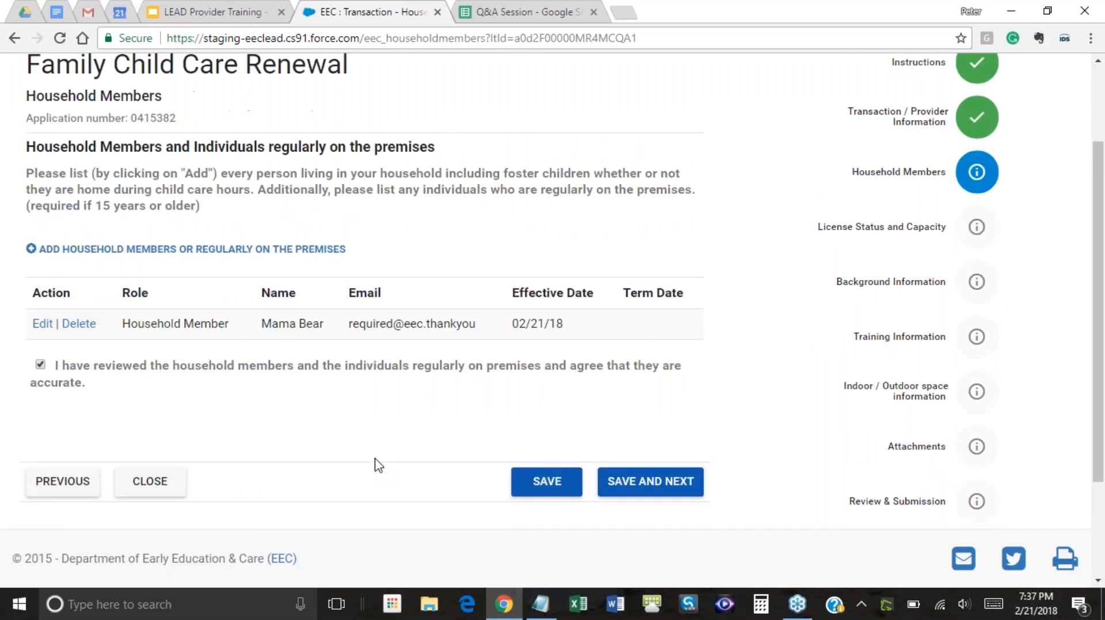
pyautogui.scroll(2, 375, 464)
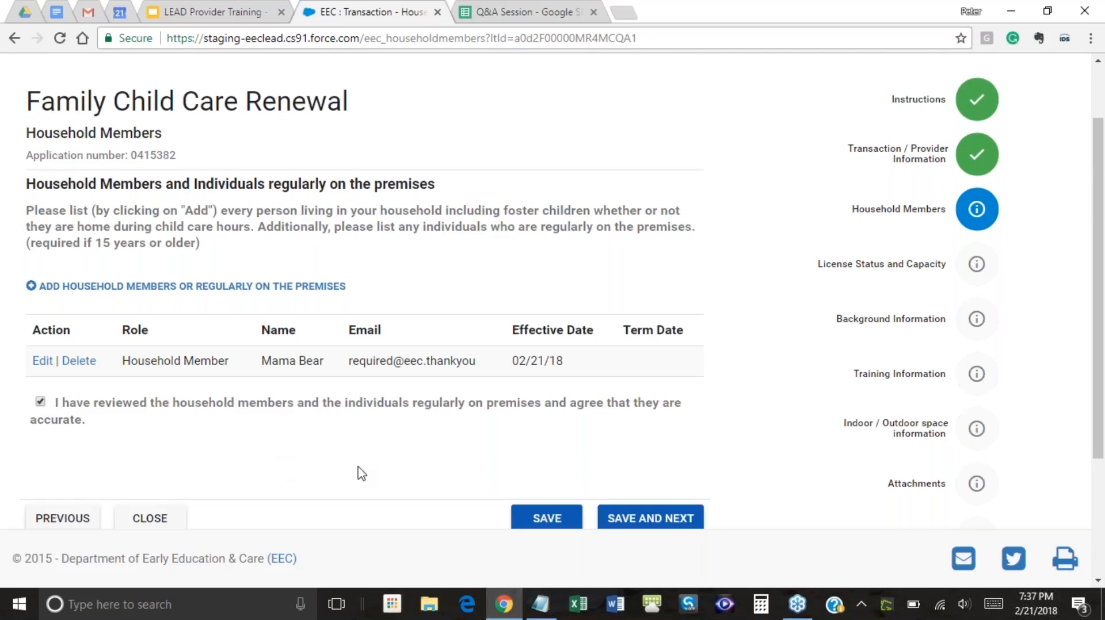
pyautogui.scroll(-3, 392, 448)
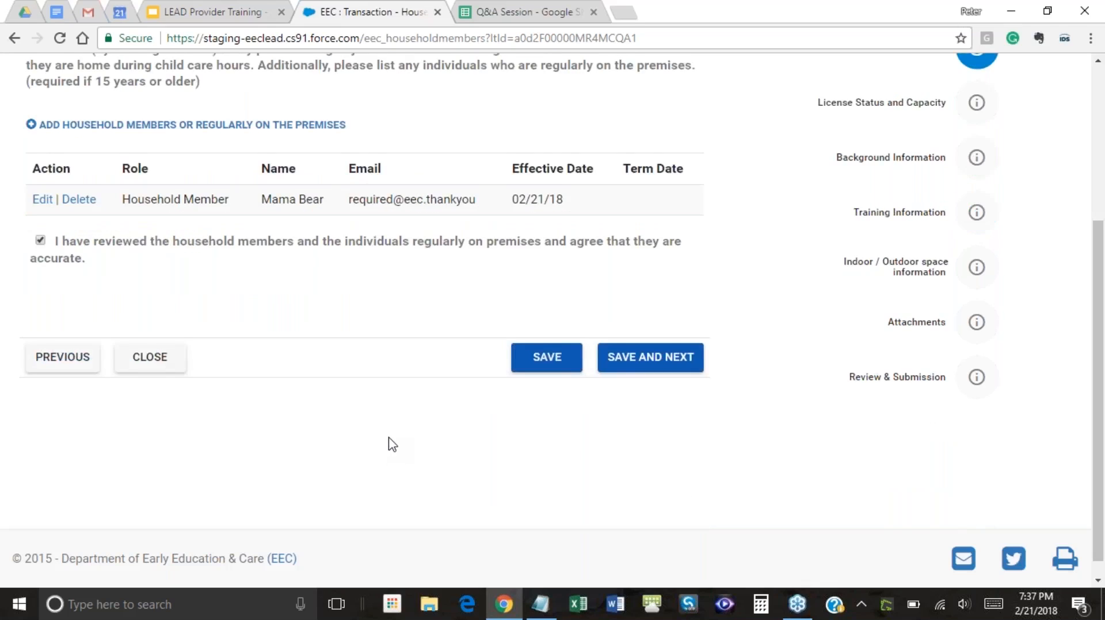
pyautogui.scroll(1, 392, 445)
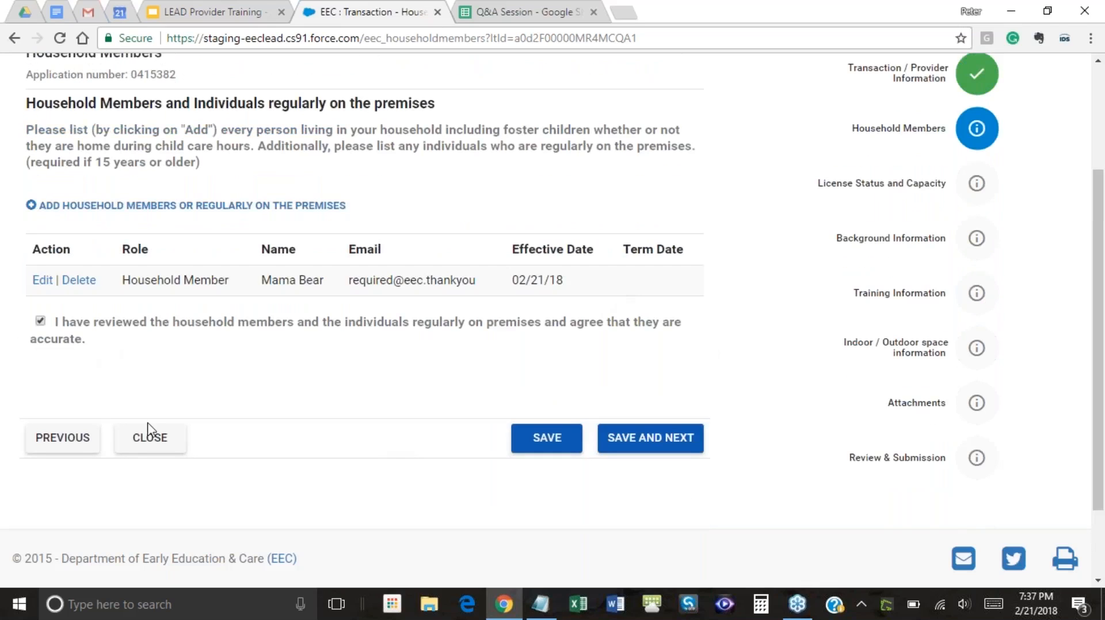
# Save Household Members and continue to License Status and Capacity
pyautogui.click(654, 450)
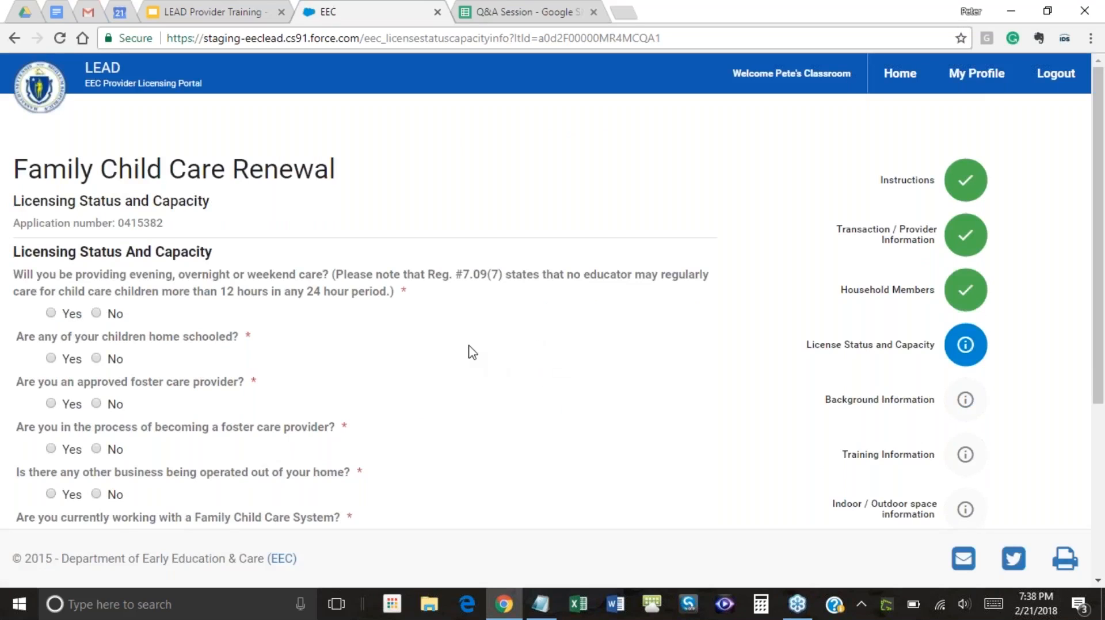
pyautogui.scroll(-2, 471, 352)
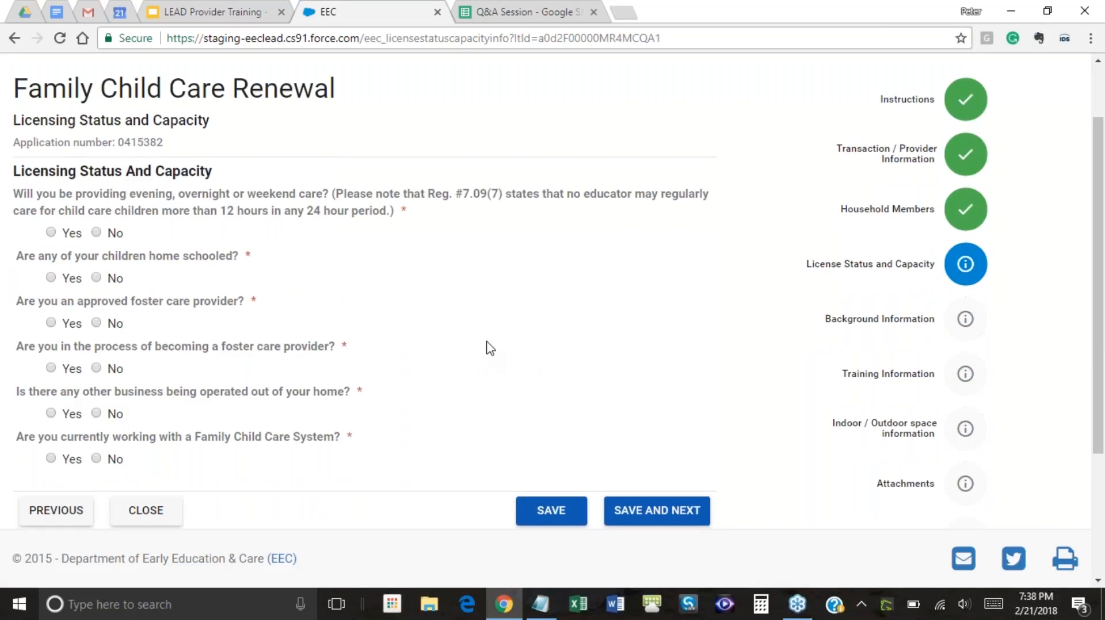
pyautogui.scroll(2, 488, 347)
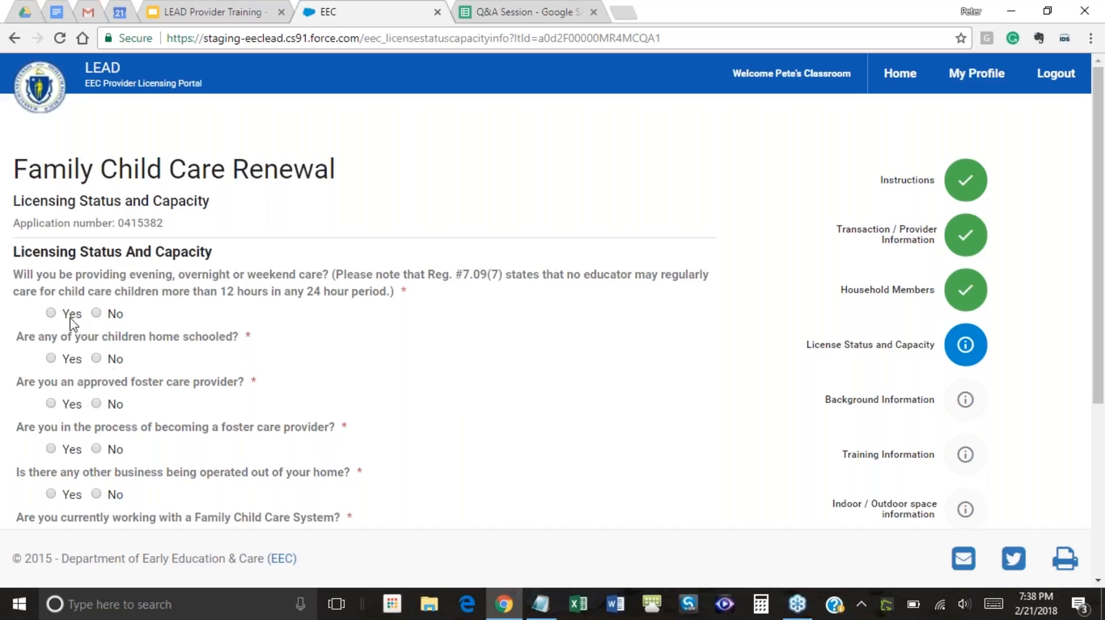
# Answer No, No, Yes (described '10 years'), No to the first four licensing questions
pyautogui.click(97, 314)
pyautogui.click(96, 359)
pyautogui.scroll(-1, 244, 395)
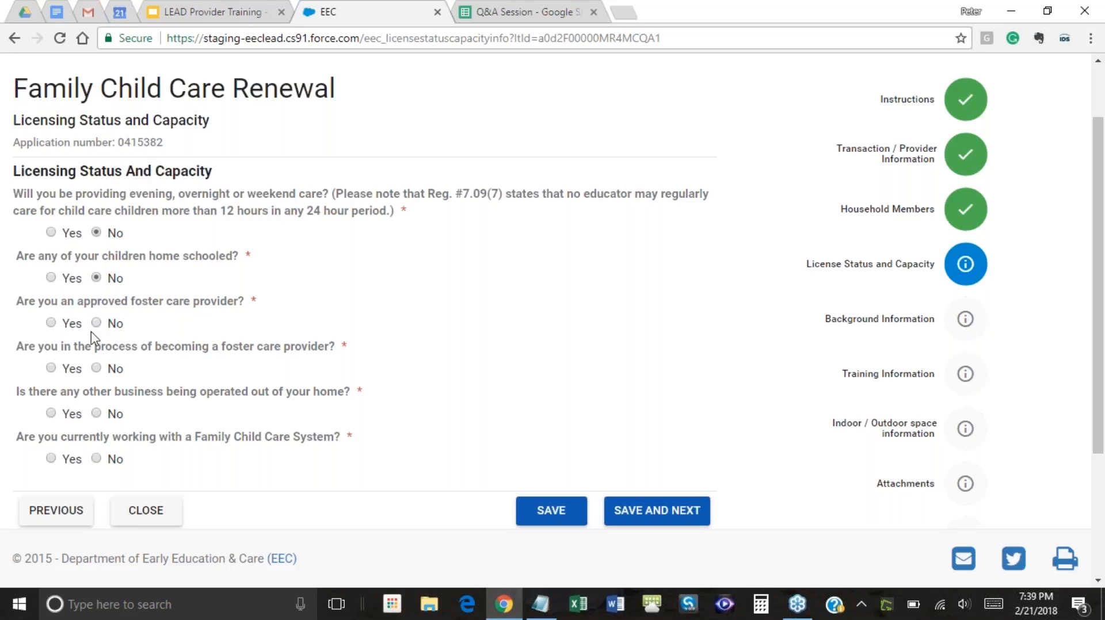
pyautogui.click(51, 323)
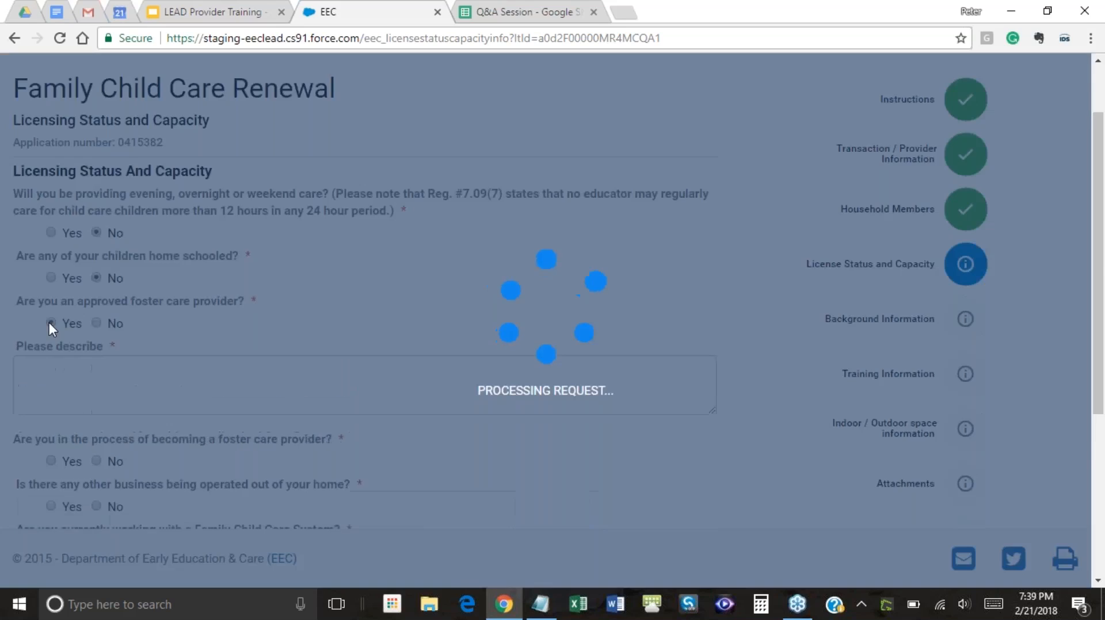
pyautogui.click(45, 375)
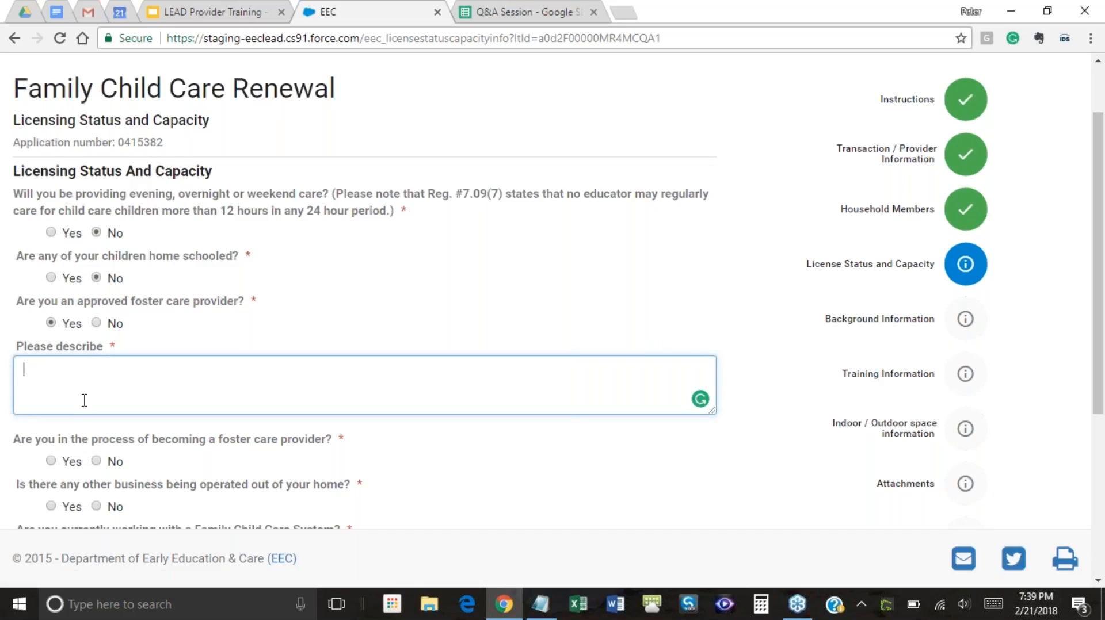
pyautogui.write('10 years')
pyautogui.scroll(-3, 244, 454)
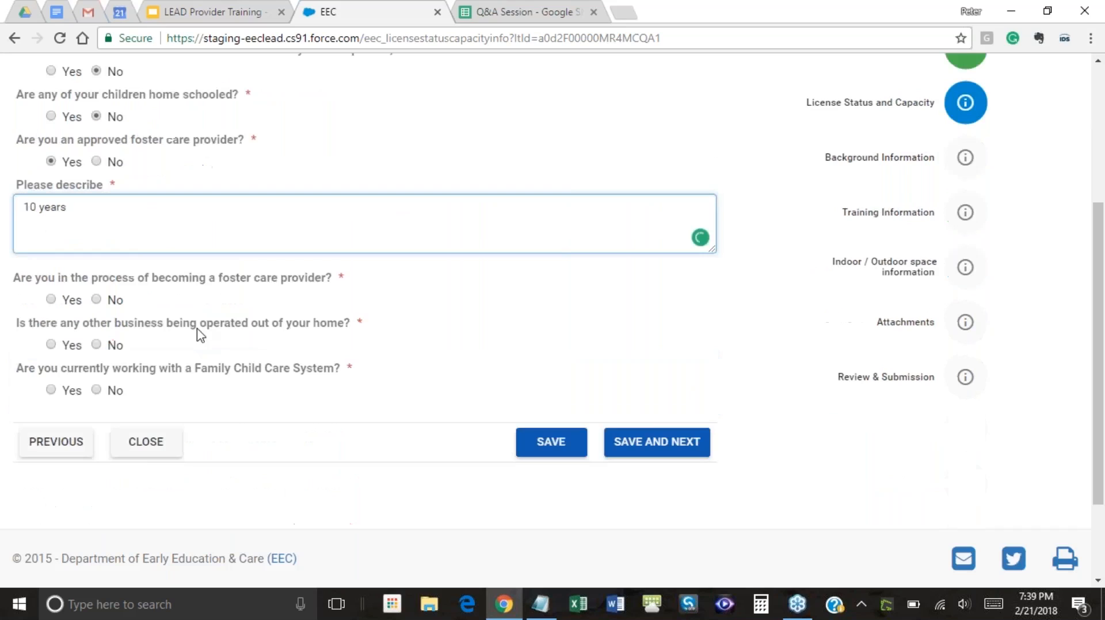
pyautogui.click(96, 299)
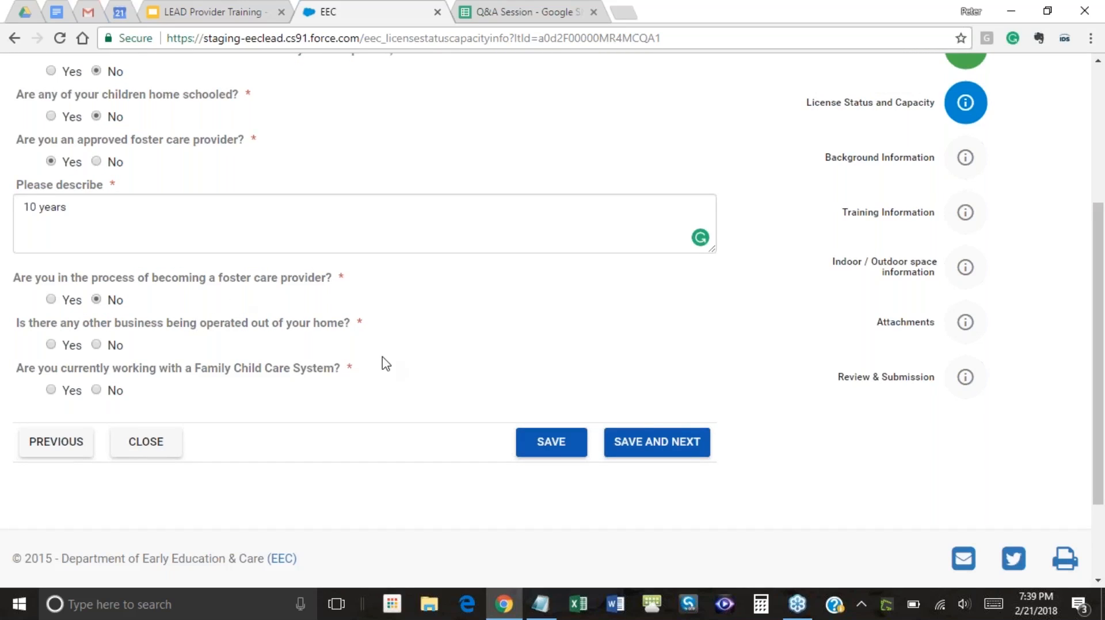
pyautogui.scroll(1, 426, 323)
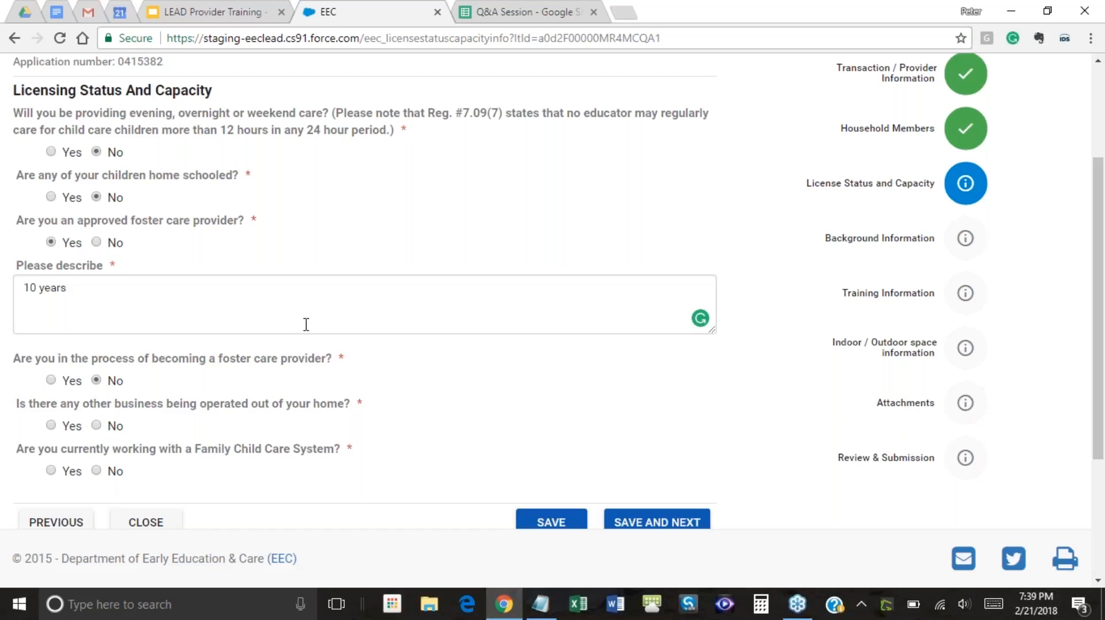
# Extend the foster description to read '10 years, will attach application'
pyautogui.click(221, 292)
pyautogui.write(', wi')
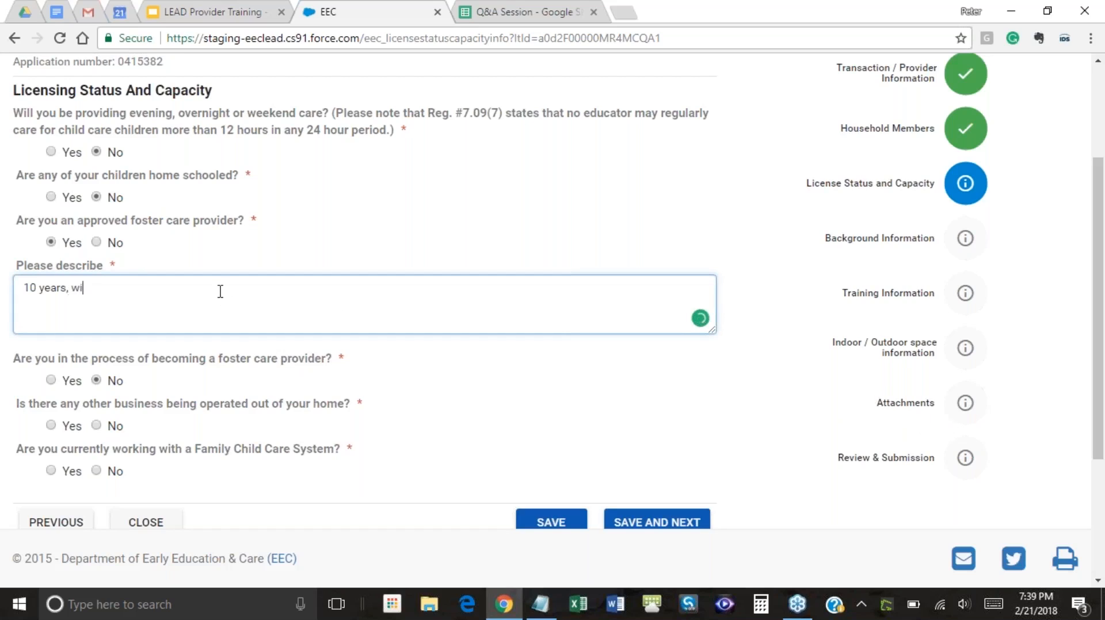
pyautogui.write('ll attach applica')
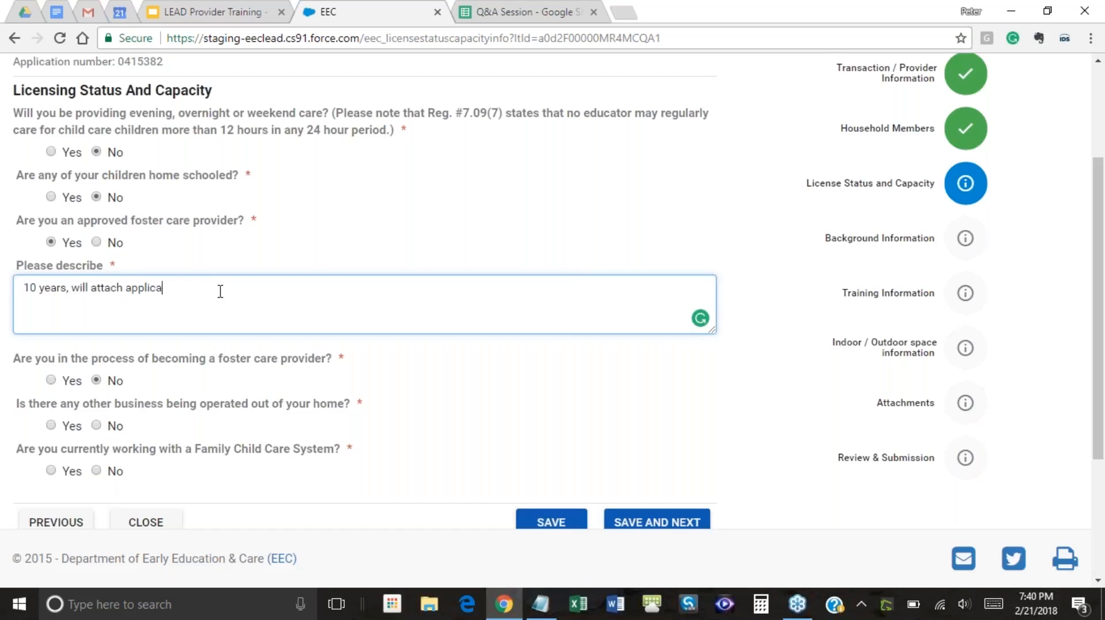
pyautogui.write('tion')
pyautogui.click(422, 371)
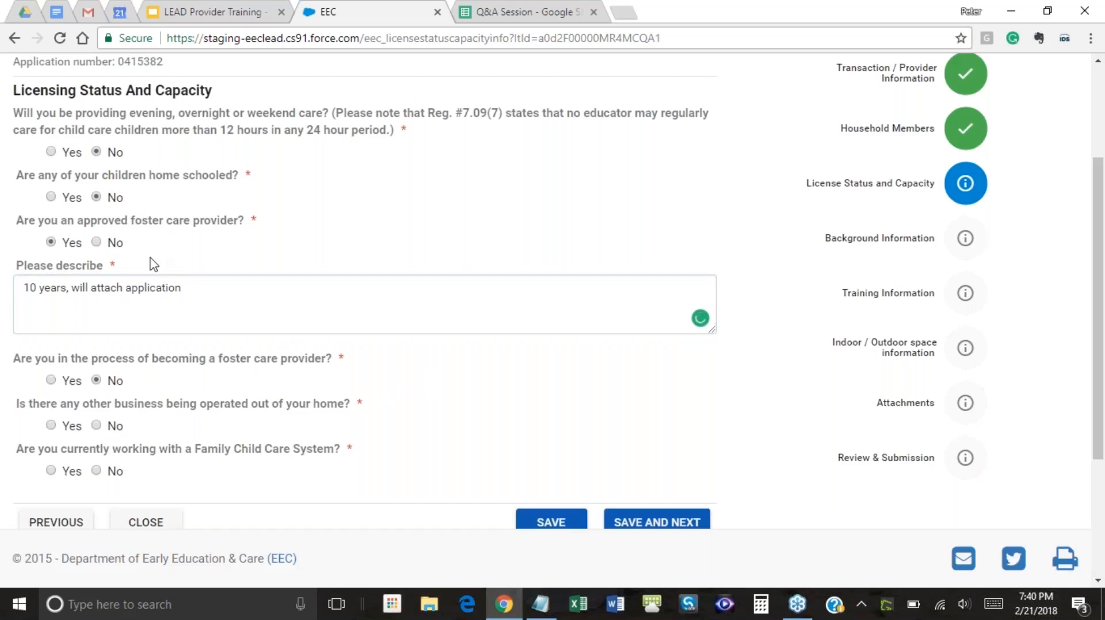
# Point out the required markers, then answer No to other business and Family Child Care System
pyautogui.moveTo(123, 269); pyautogui.dragTo(113, 265)
pyautogui.moveTo(264, 225); pyautogui.dragTo(252, 220)
pyautogui.moveTo(262, 179); pyautogui.dragTo(247, 172)
pyautogui.moveTo(348, 361); pyautogui.dragTo(338, 357)
pyautogui.moveTo(362, 405); pyautogui.dragTo(356, 397)
pyautogui.moveTo(349, 447)
pyautogui.mouseDown()
pyautogui.moveTo(336, 448)
pyautogui.moveTo(348, 448)
pyautogui.mouseUp()
pyautogui.scroll(-2, 361, 428)
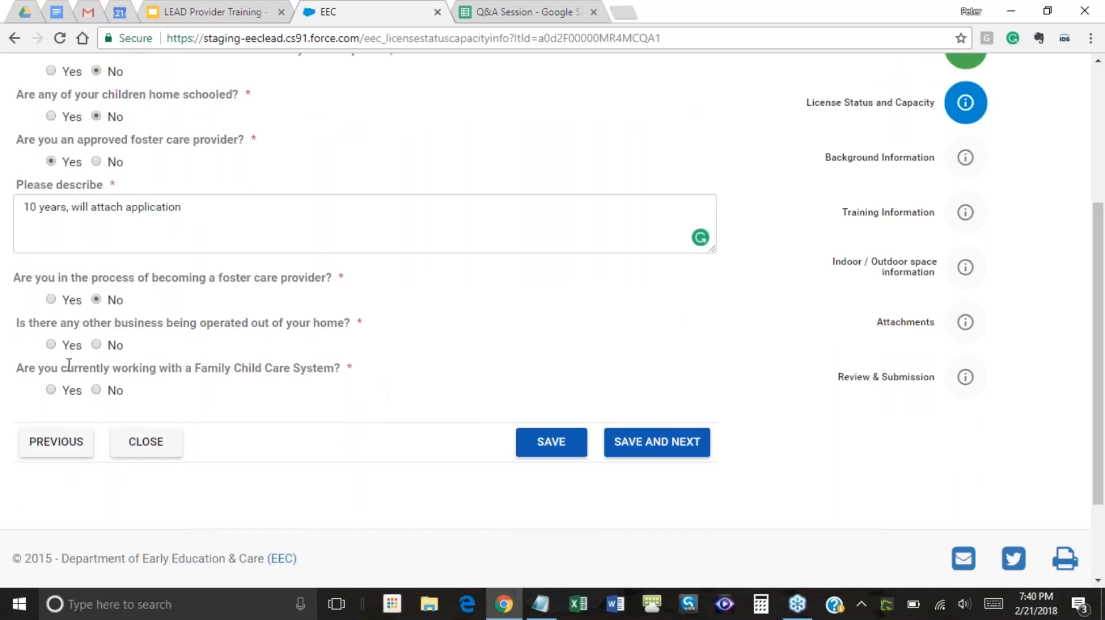
pyautogui.click(97, 345)
pyautogui.click(97, 390)
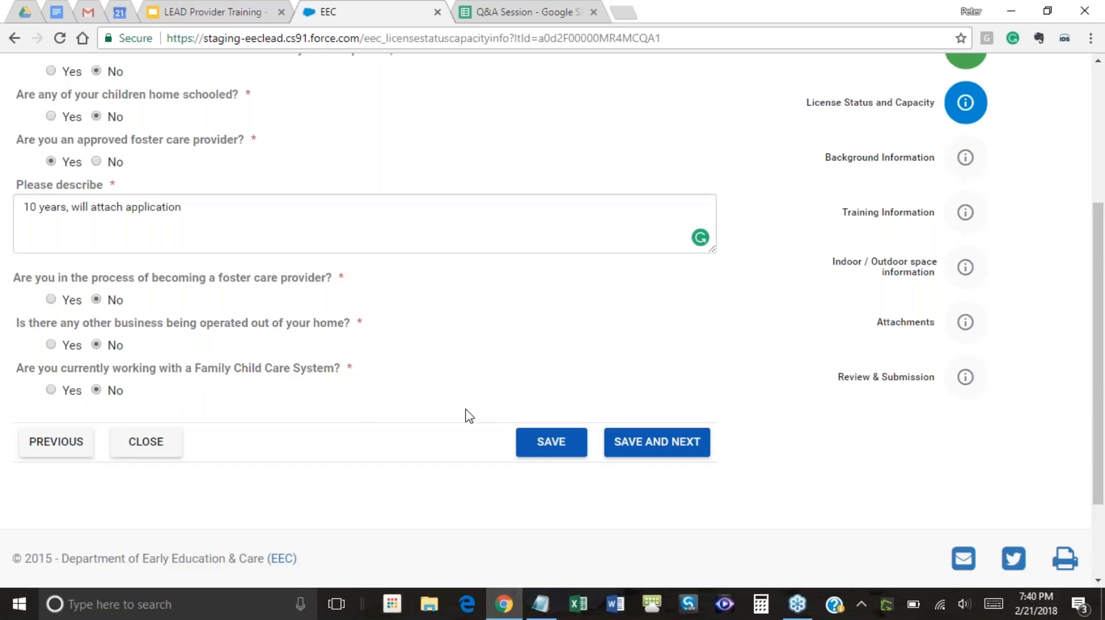
# Save License Status and Capacity and continue to Background Information
pyautogui.click(679, 443)
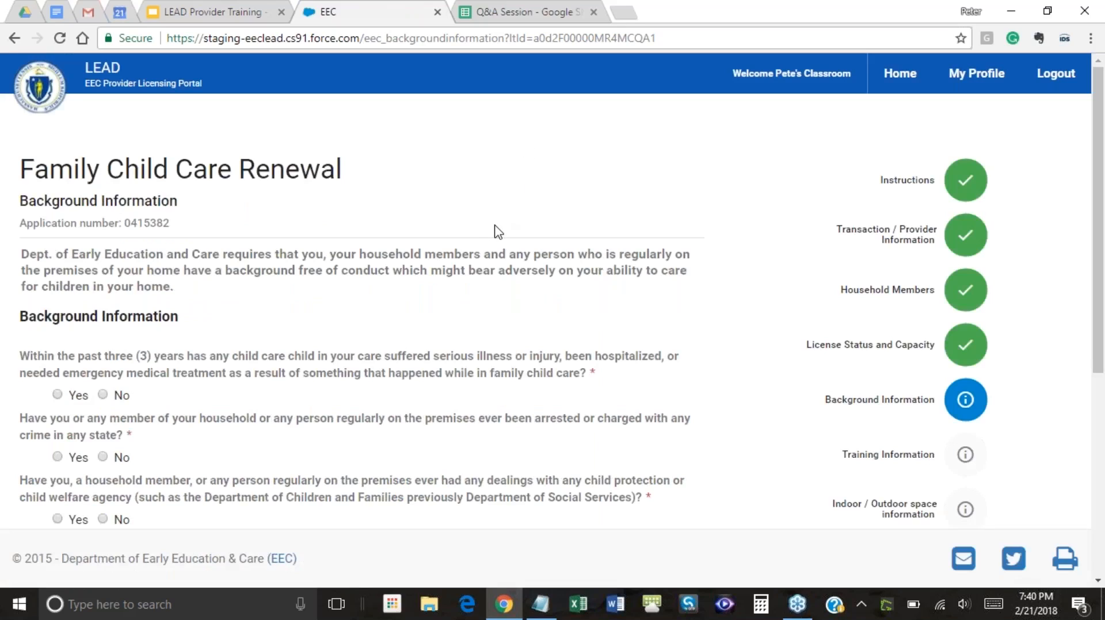
pyautogui.scroll(-1, 499, 232)
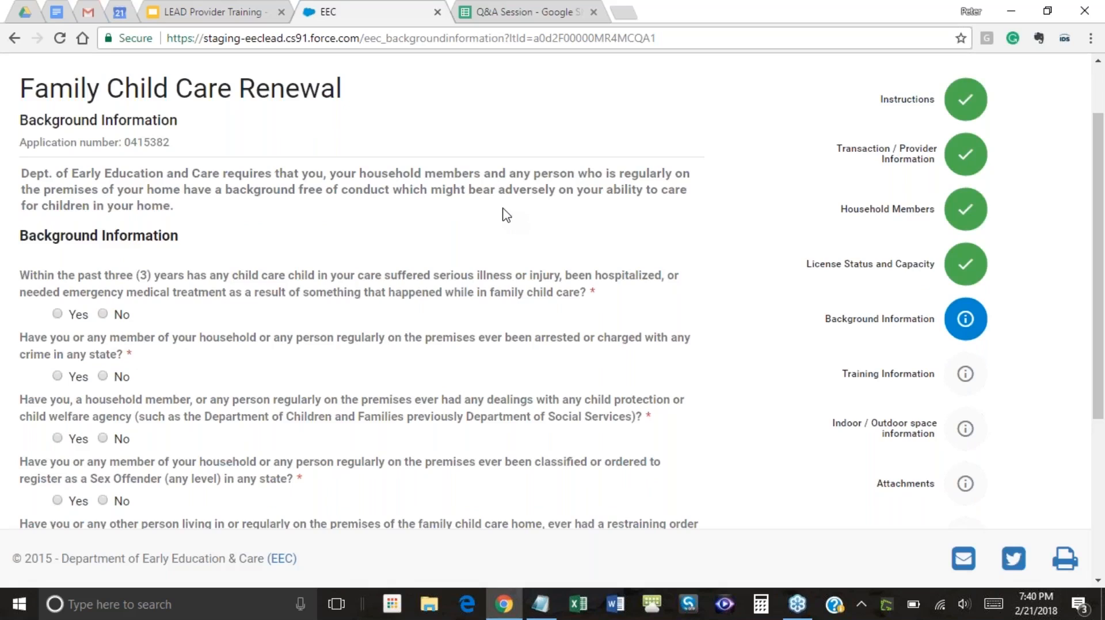
pyautogui.scroll(-1, 506, 214)
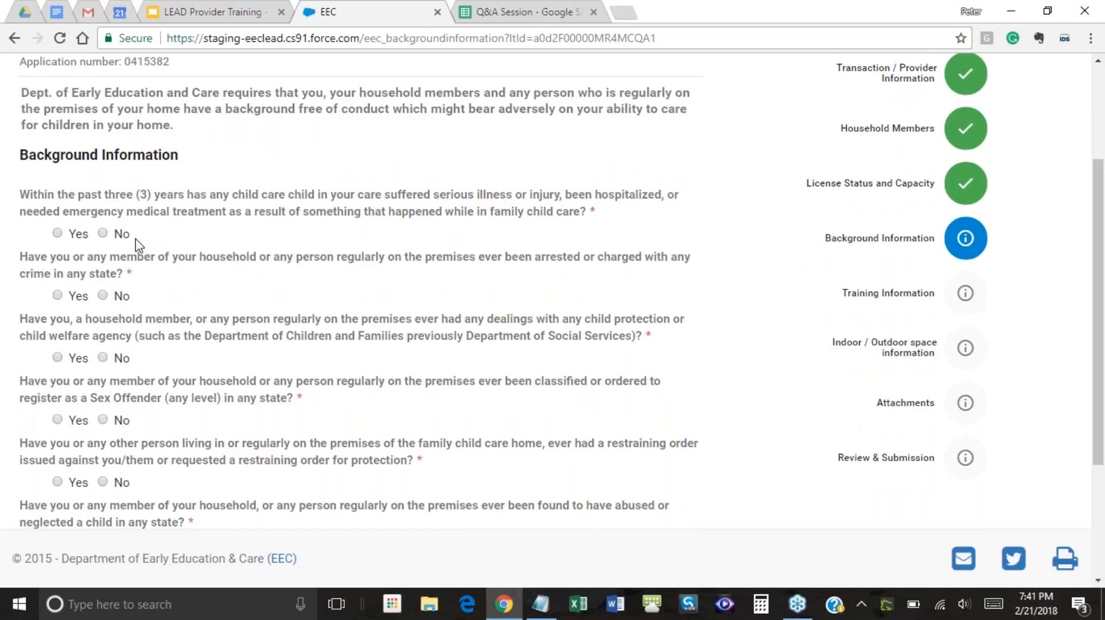
# Answer No to child injury and arrest, after briefly showing the arrest charges follow-up
pyautogui.click(104, 234)
pyautogui.scroll(-1, 171, 232)
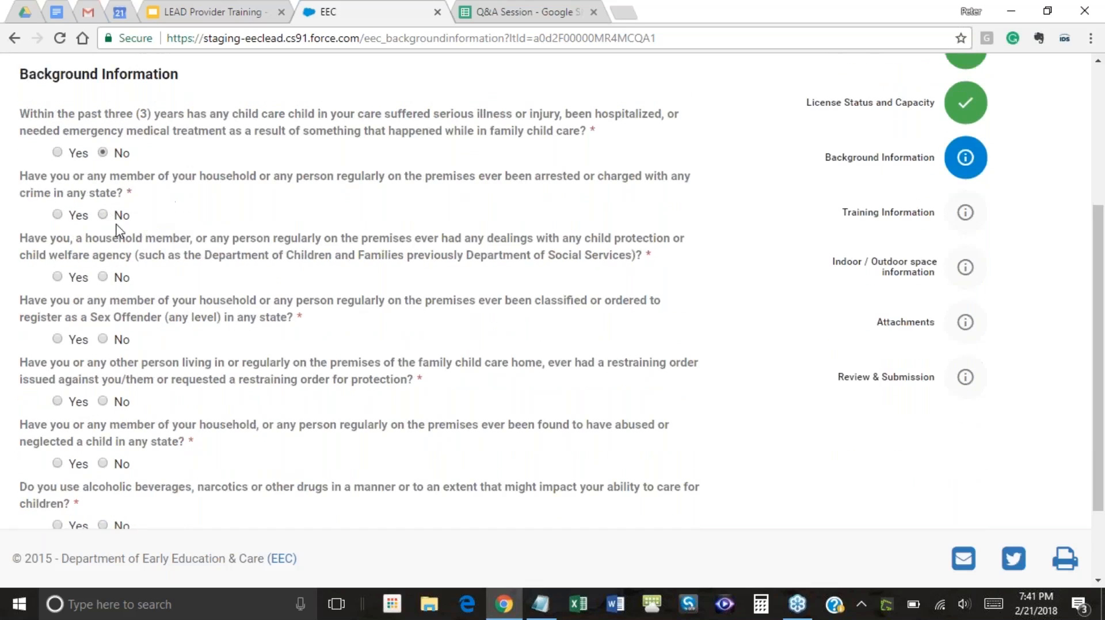
pyautogui.doubleClick(78, 215)
pyautogui.doubleClick(128, 193)
pyautogui.click(148, 203)
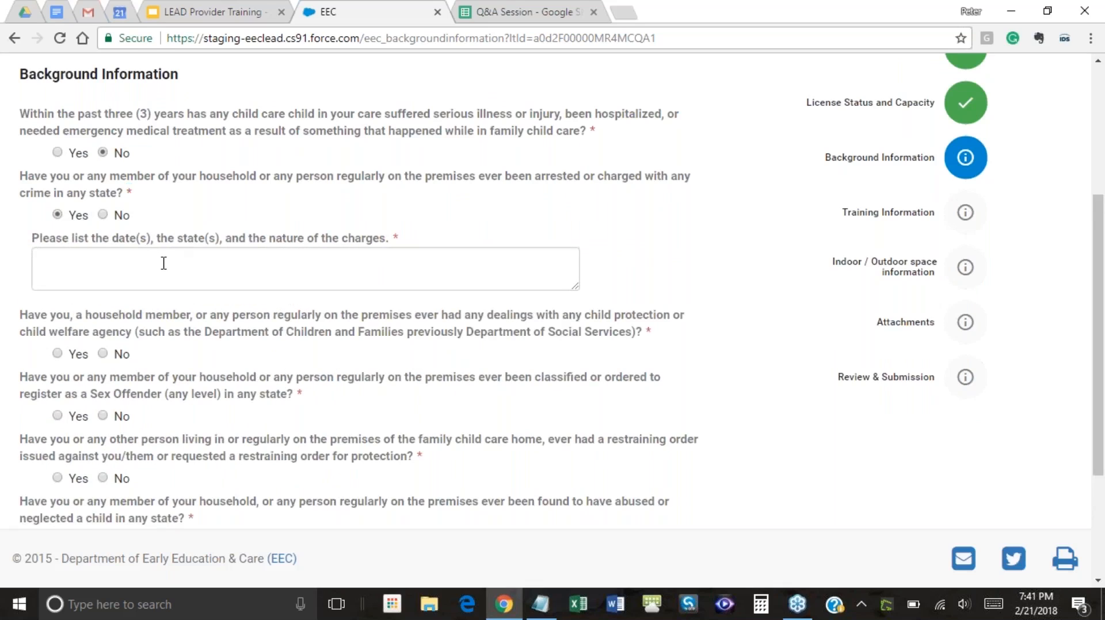
pyautogui.doubleClick(394, 239)
pyautogui.click(104, 216)
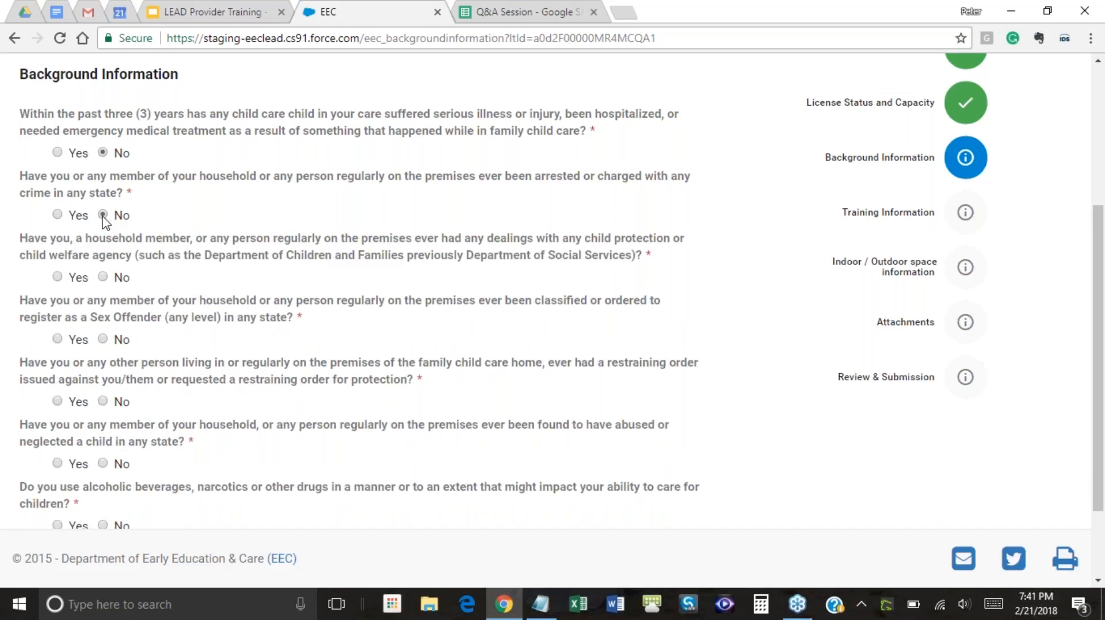
# Answer No to the child-protection question after previewing its Yes follow-up box
pyautogui.click(57, 278)
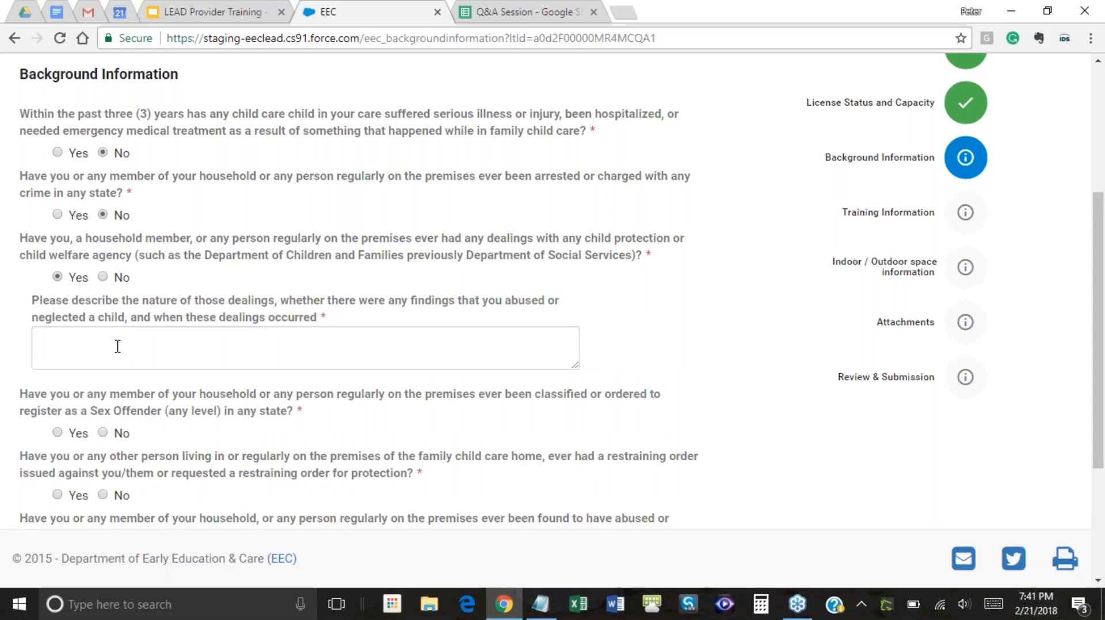
pyautogui.click(104, 277)
pyautogui.scroll(-1, 161, 292)
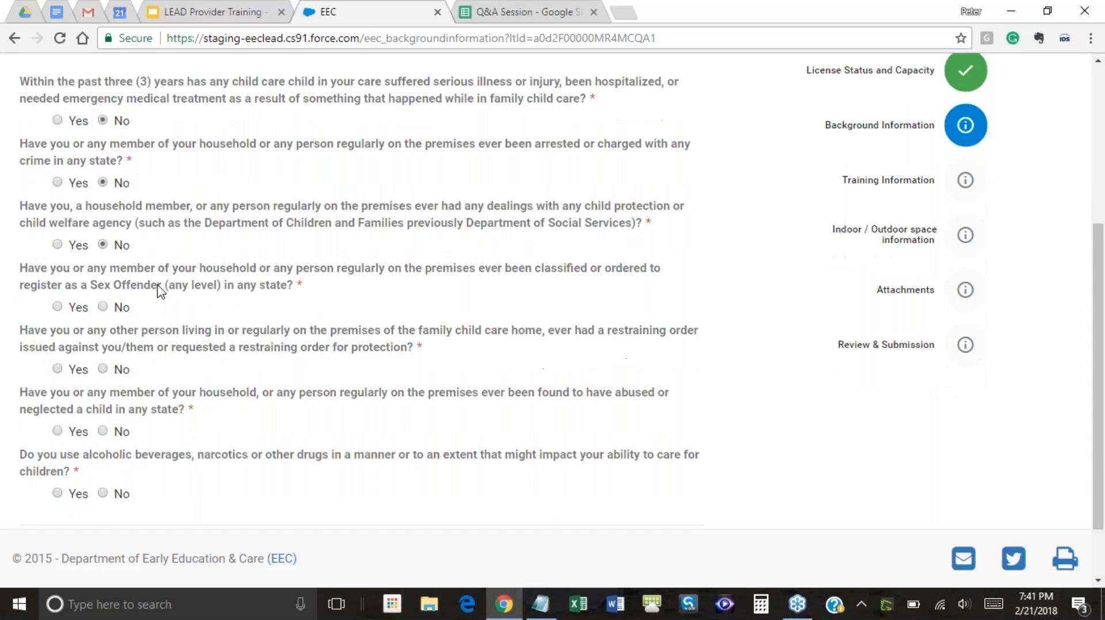
pyautogui.scroll(-1, 160, 291)
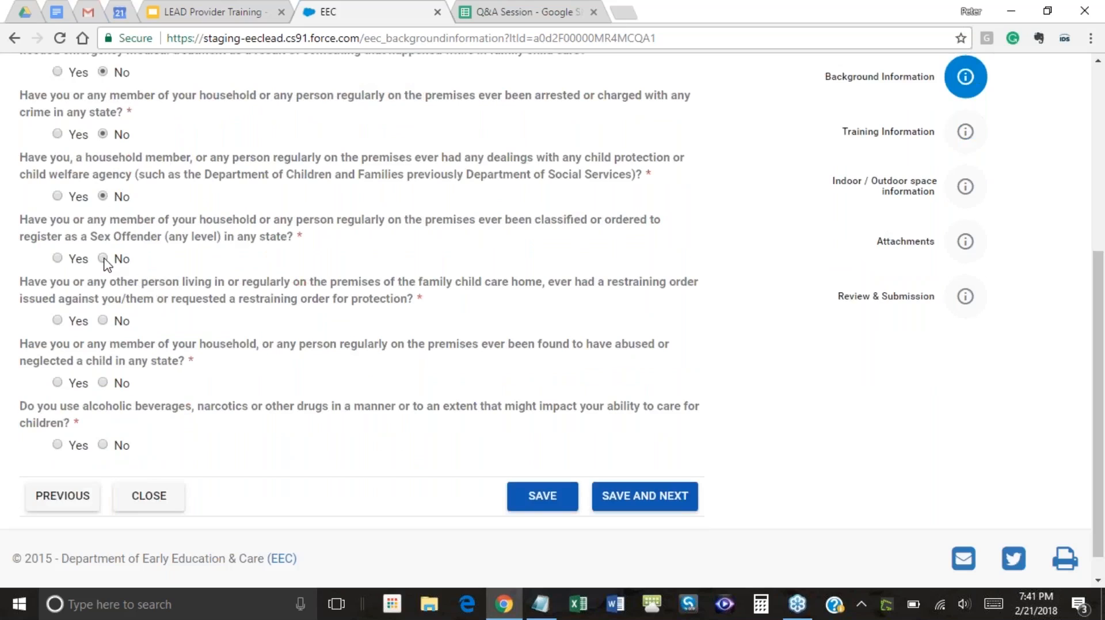
# Answer No to restraining order, child abuse or neglect, and alcohol or drugs
pyautogui.click(103, 321)
pyautogui.click(104, 384)
pyautogui.scroll(1, 202, 301)
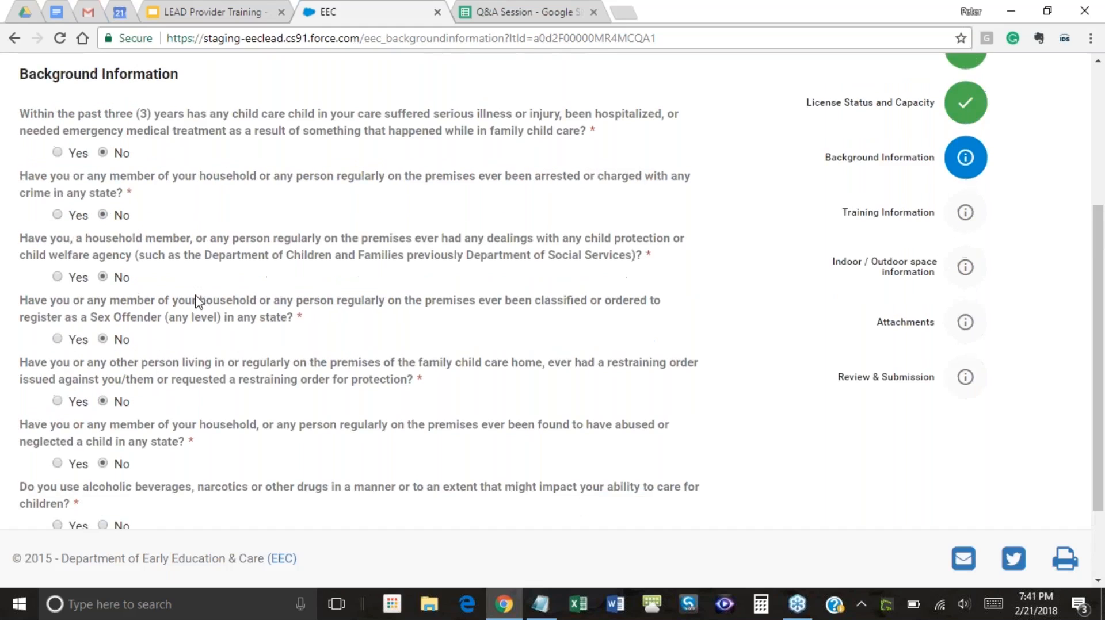
pyautogui.scroll(-1, 195, 301)
pyautogui.click(104, 445)
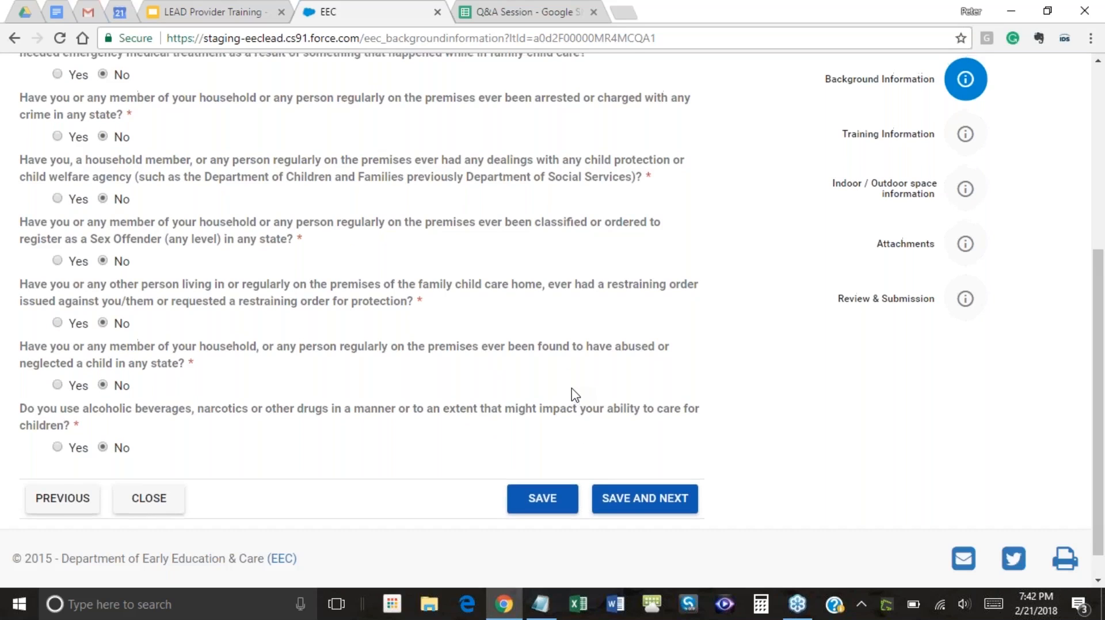
pyautogui.scroll(1, 573, 394)
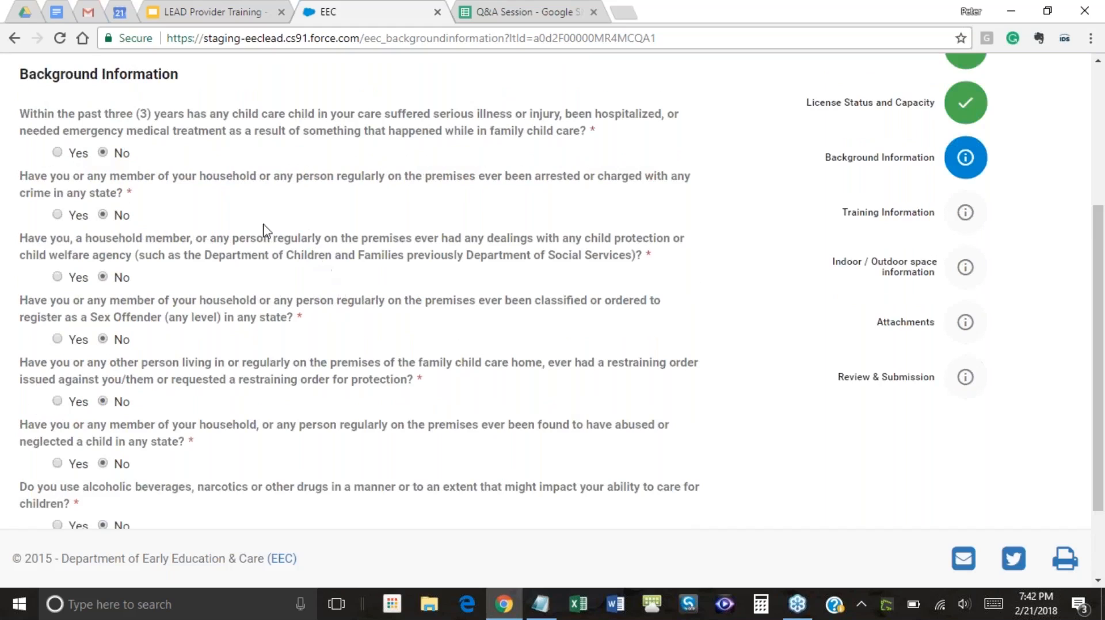
pyautogui.scroll(-1, 461, 328)
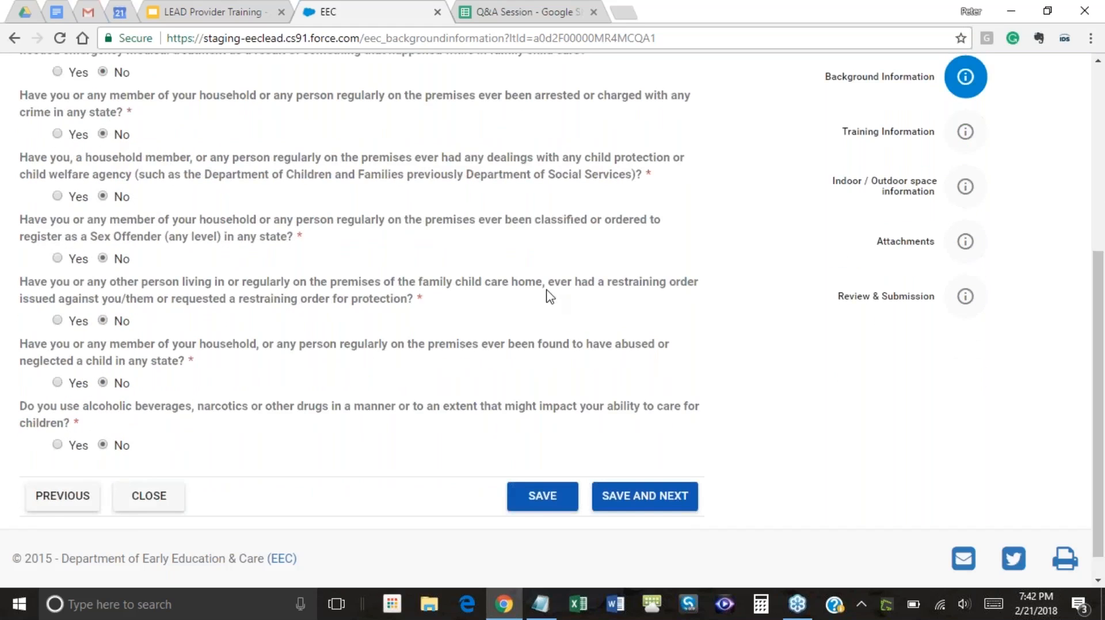
pyautogui.scroll(1, 550, 296)
pyautogui.scroll(-1, 407, 269)
pyautogui.scroll(1, 767, 290)
pyautogui.scroll(-1, 767, 290)
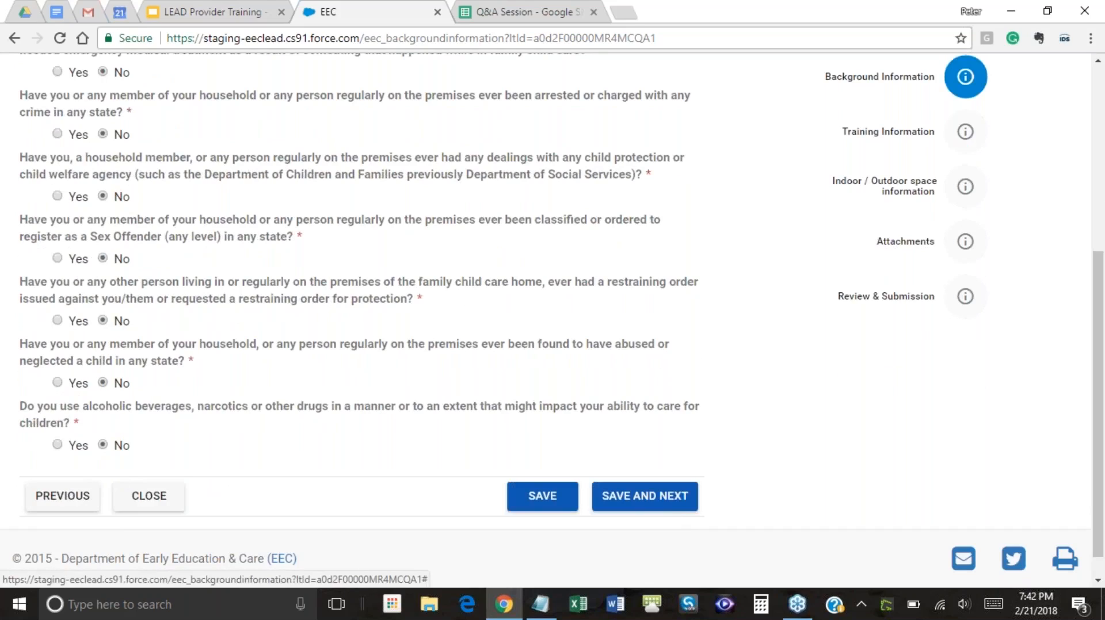
# Save Background Information and continue to the Training Information page
pyautogui.click(656, 505)
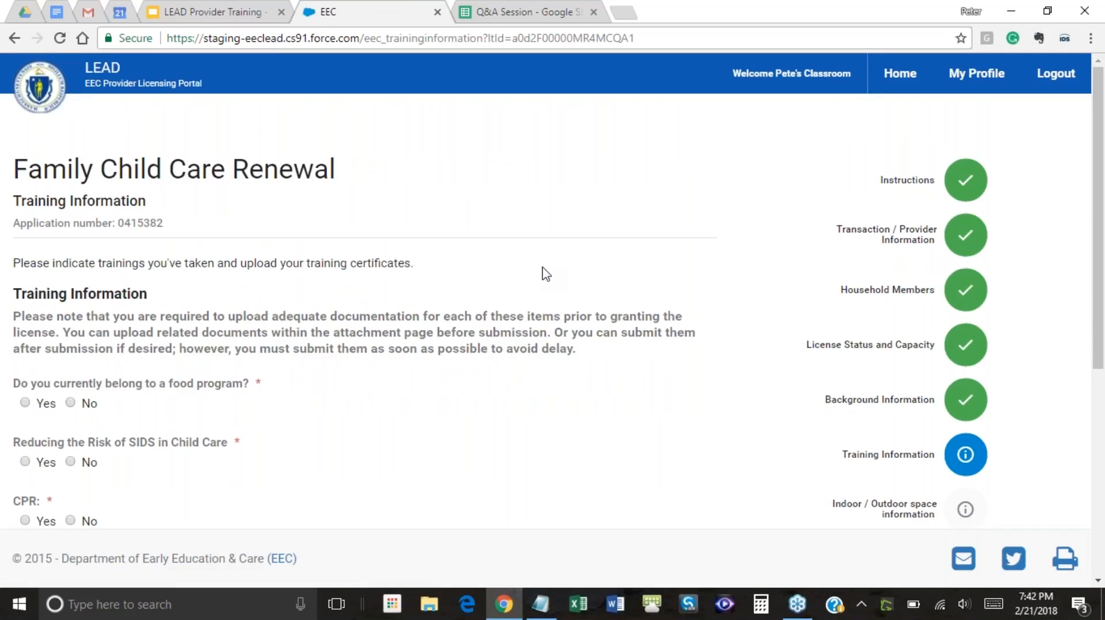
pyautogui.scroll(-2, 544, 275)
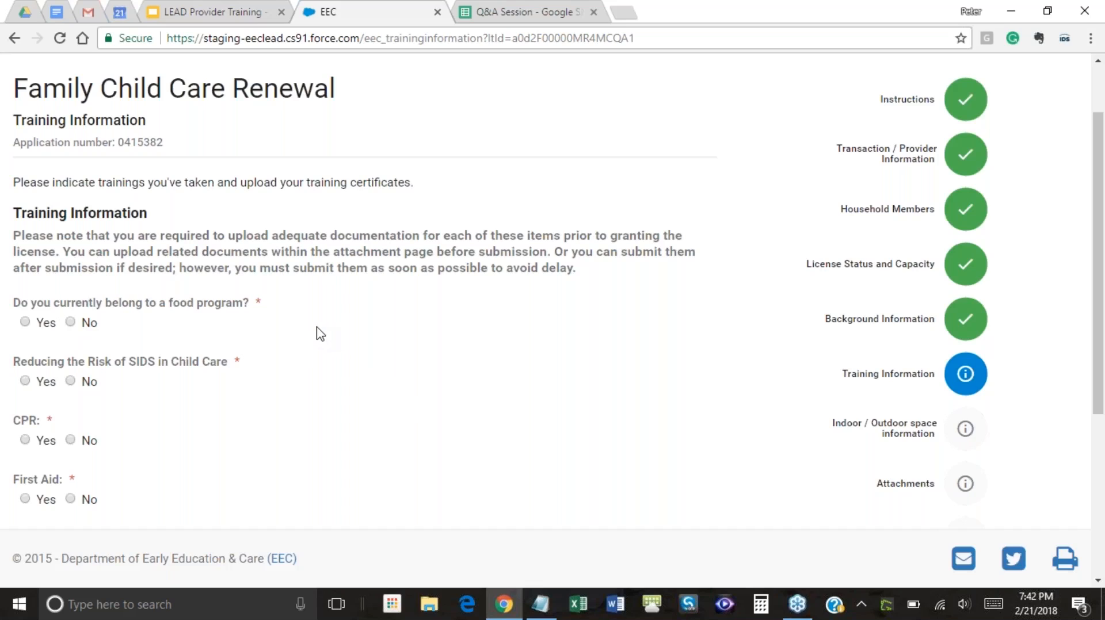
# Answer No to food program, SIDS and CPR, reverting a trial SIDS Yes with date
pyautogui.scroll(-2, 260, 335)
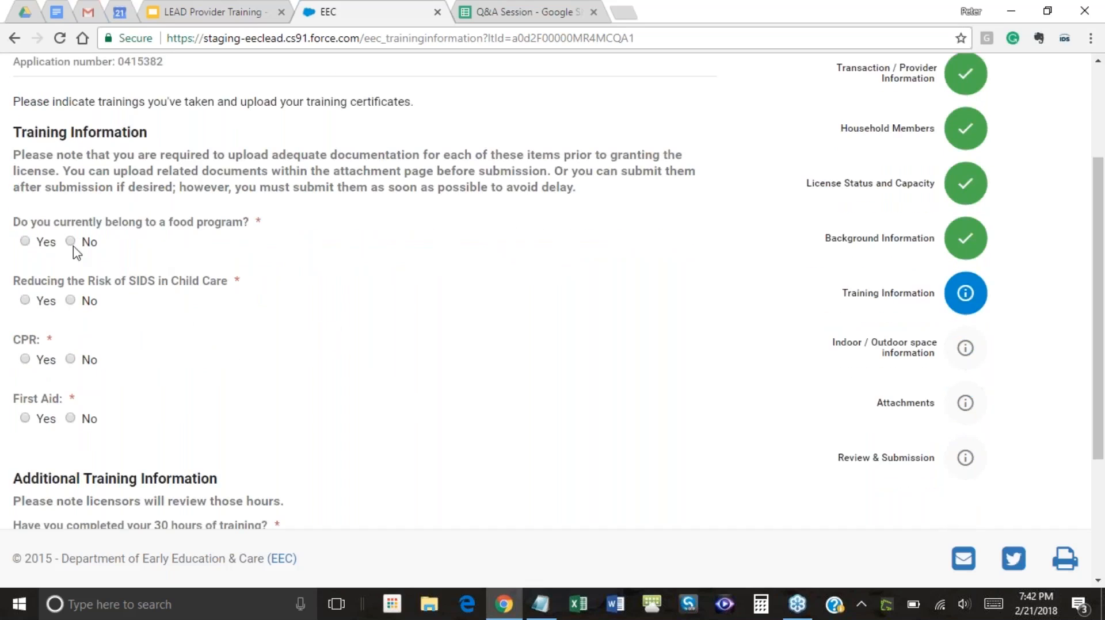
pyautogui.click(25, 241)
pyautogui.click(26, 301)
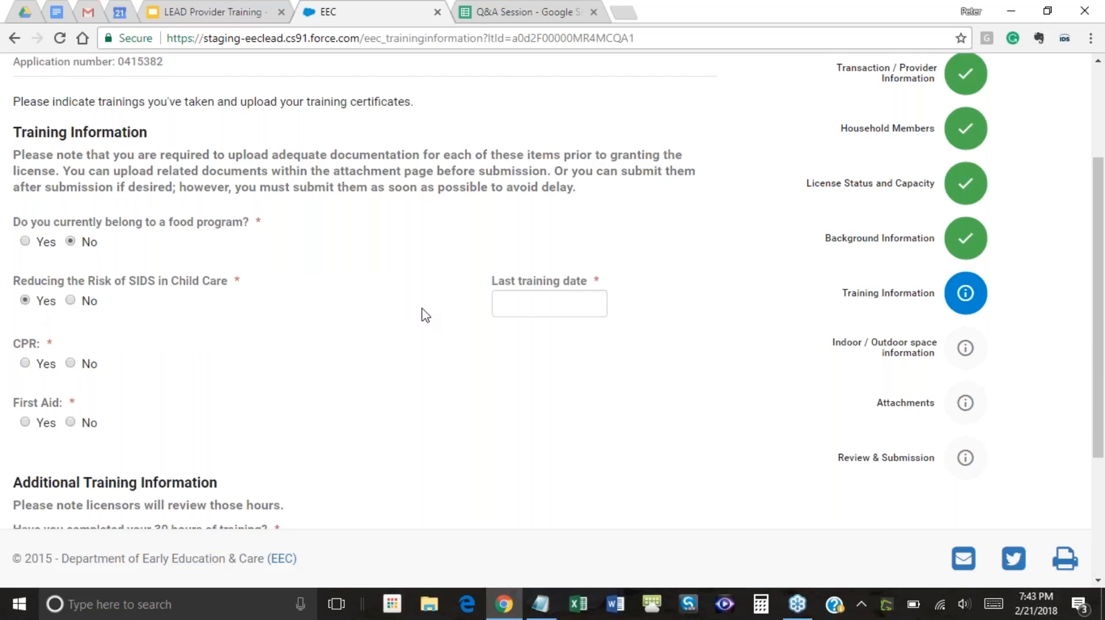
pyautogui.click(518, 308)
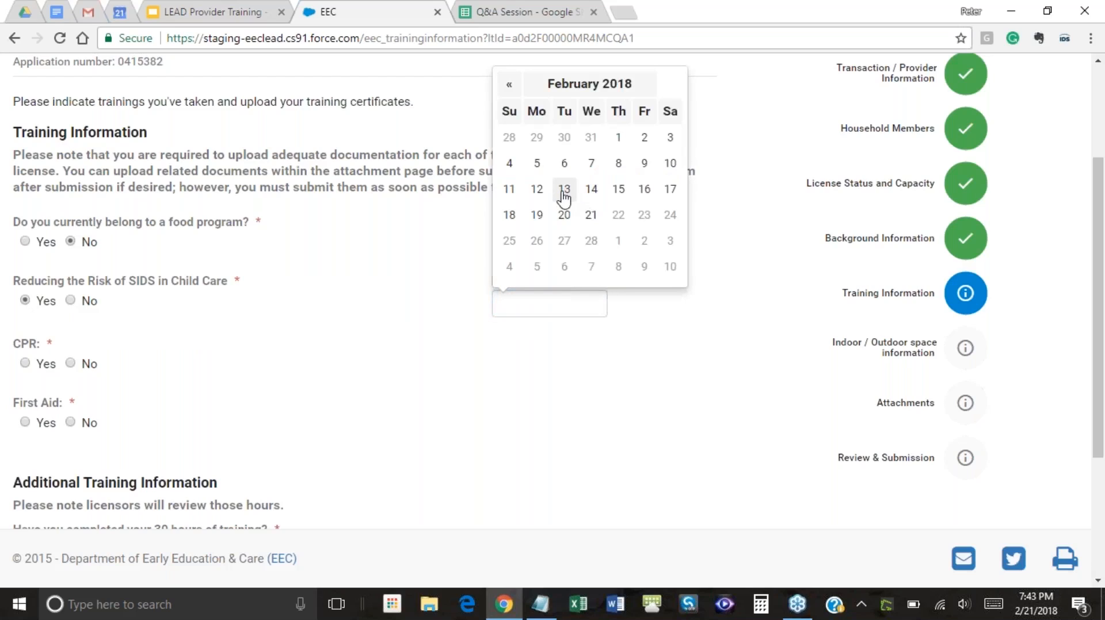
pyautogui.click(564, 196)
pyautogui.click(575, 377)
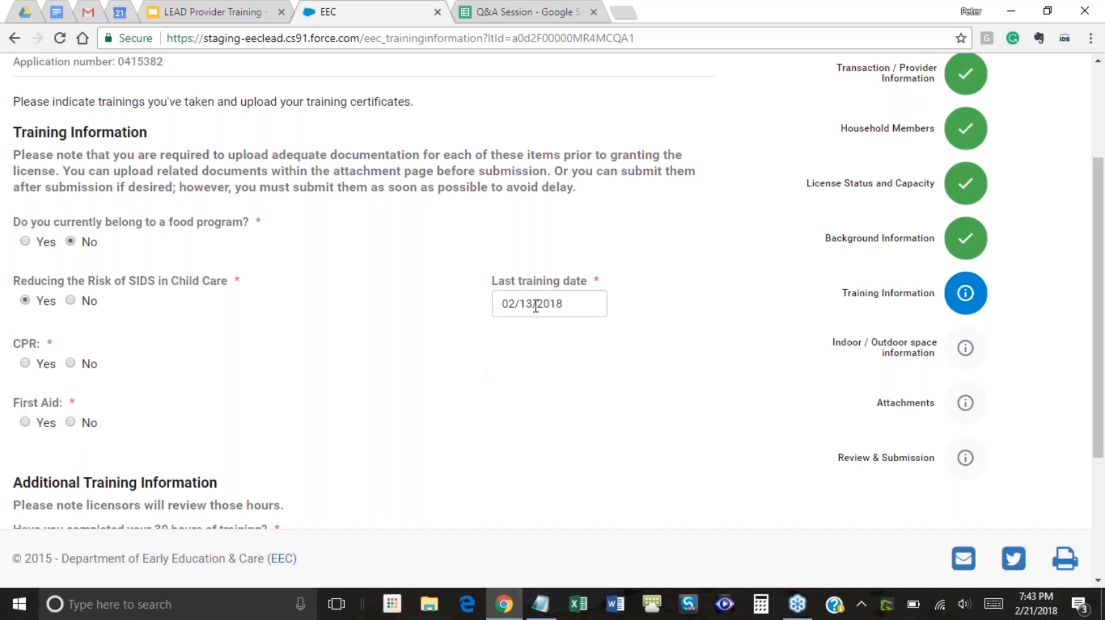
pyautogui.click(71, 301)
pyautogui.click(70, 360)
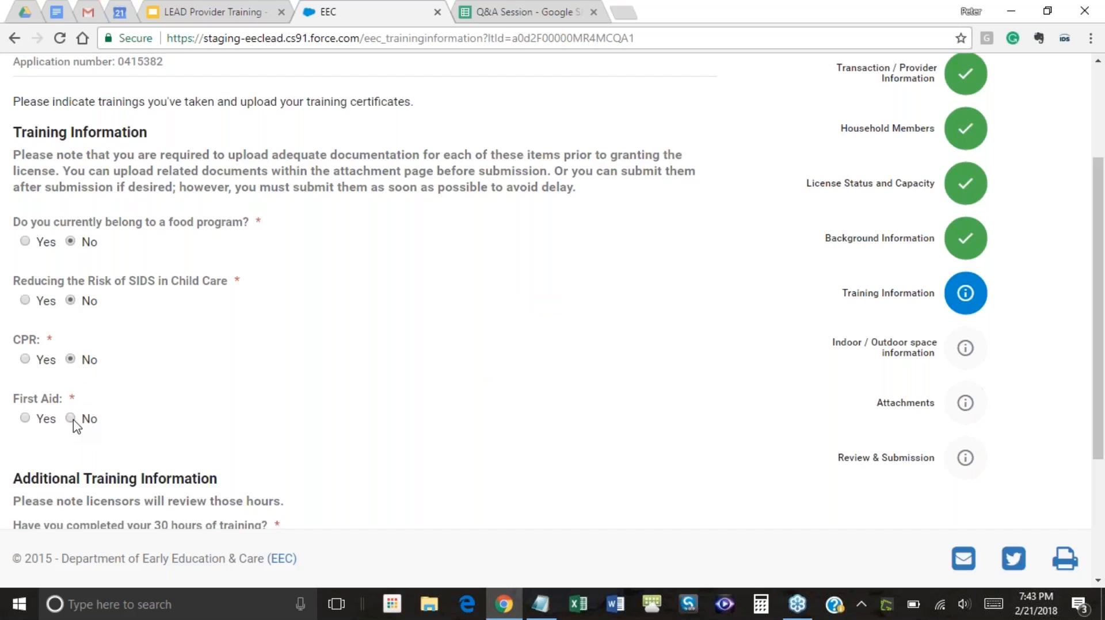
# Answer Yes to First Aid with issuance date 02/20/2018
pyautogui.scroll(-4, 270, 345)
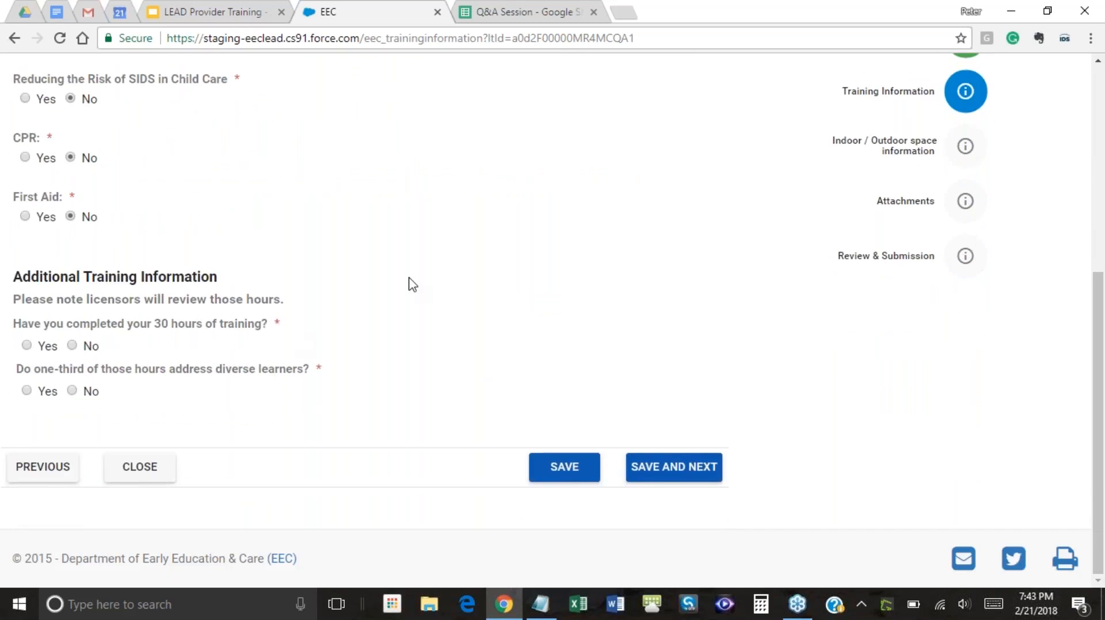
pyautogui.scroll(2, 410, 289)
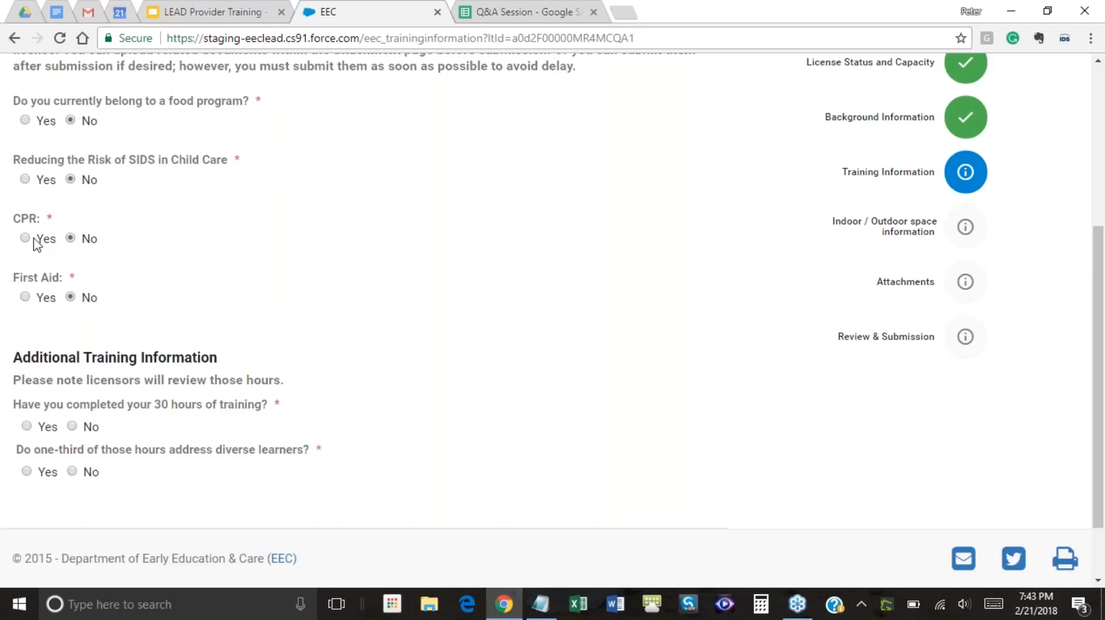
pyautogui.click(25, 298)
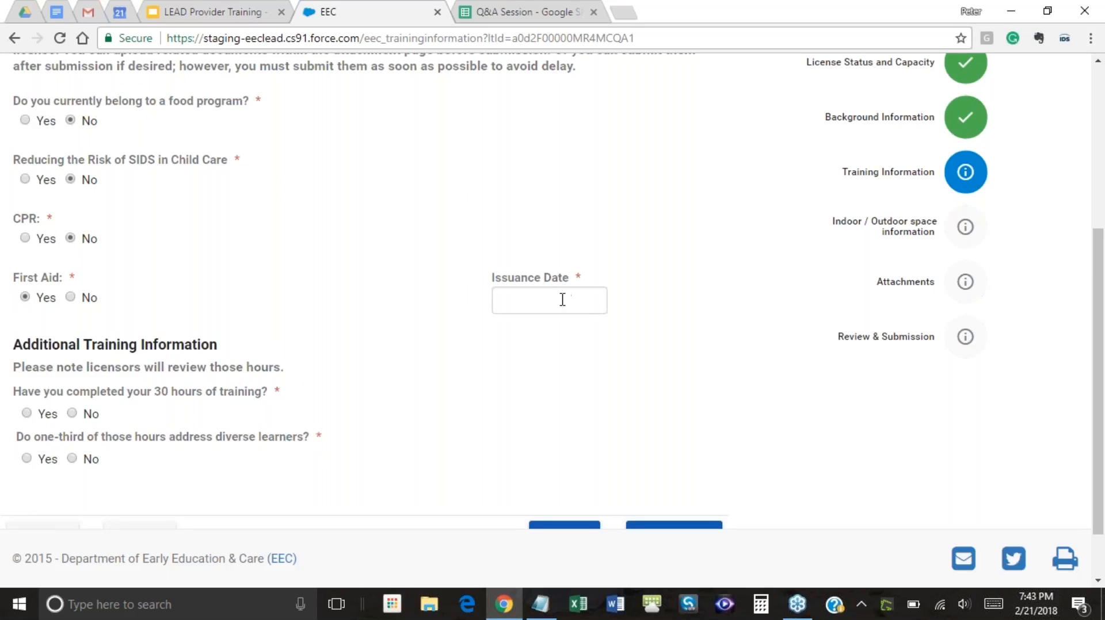
pyautogui.click(562, 300)
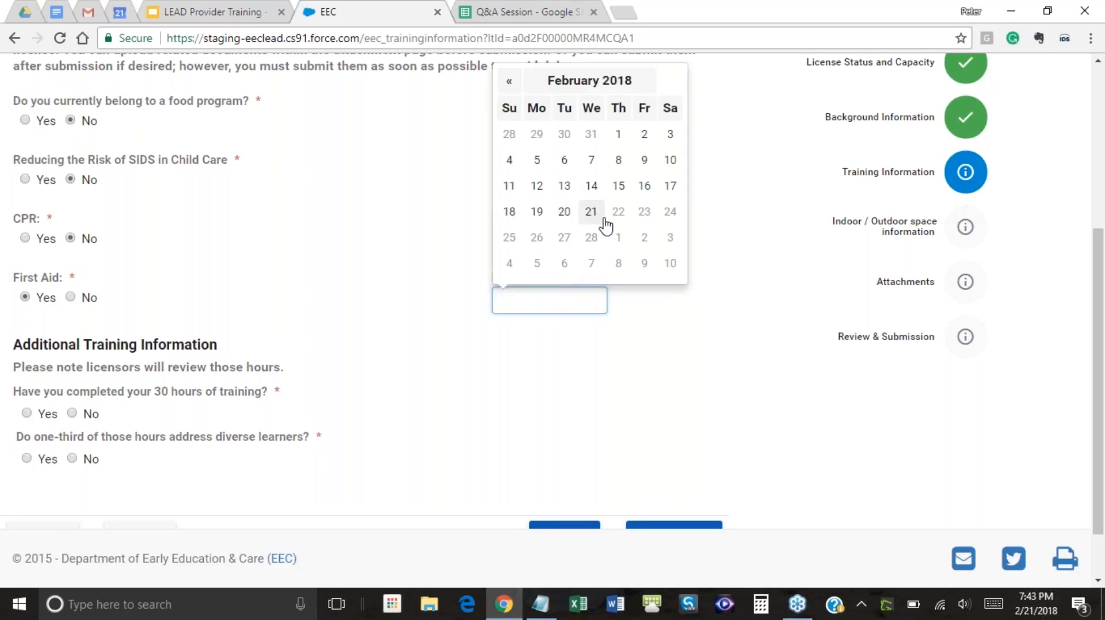
pyautogui.click(564, 224)
pyautogui.click(484, 353)
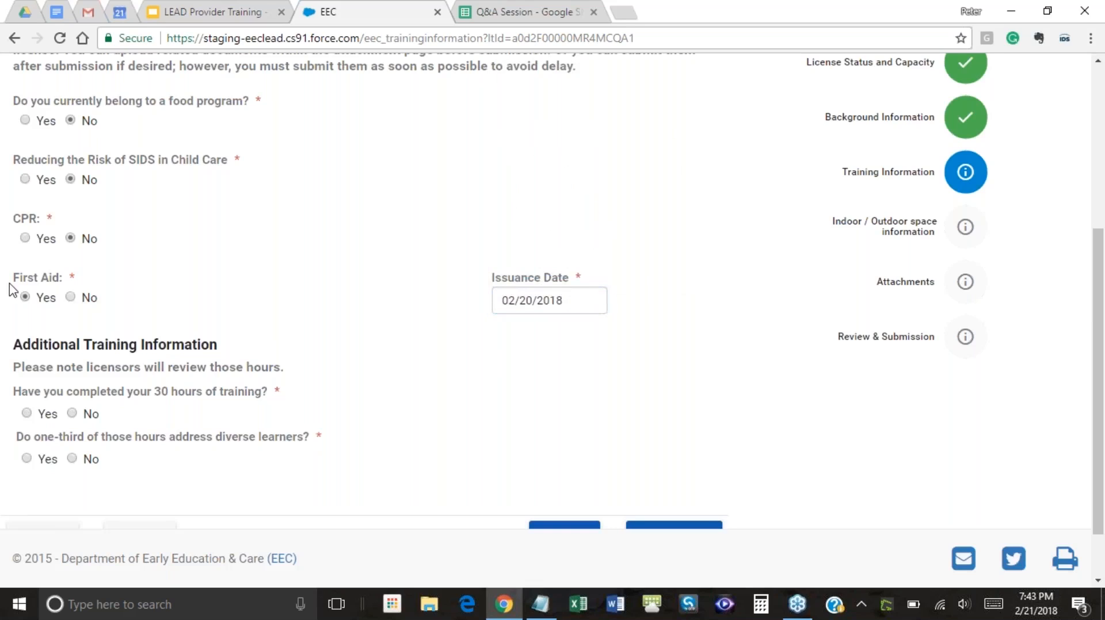
pyautogui.moveTo(77, 273)
pyautogui.mouseDown()
pyautogui.moveTo(4, 277)
pyautogui.moveTo(65, 271)
pyautogui.mouseUp()
# Mark Yes for 30-hours training and diverse learners, then save Training Information
pyautogui.click(137, 272)
pyautogui.scroll(-1, 666, 399)
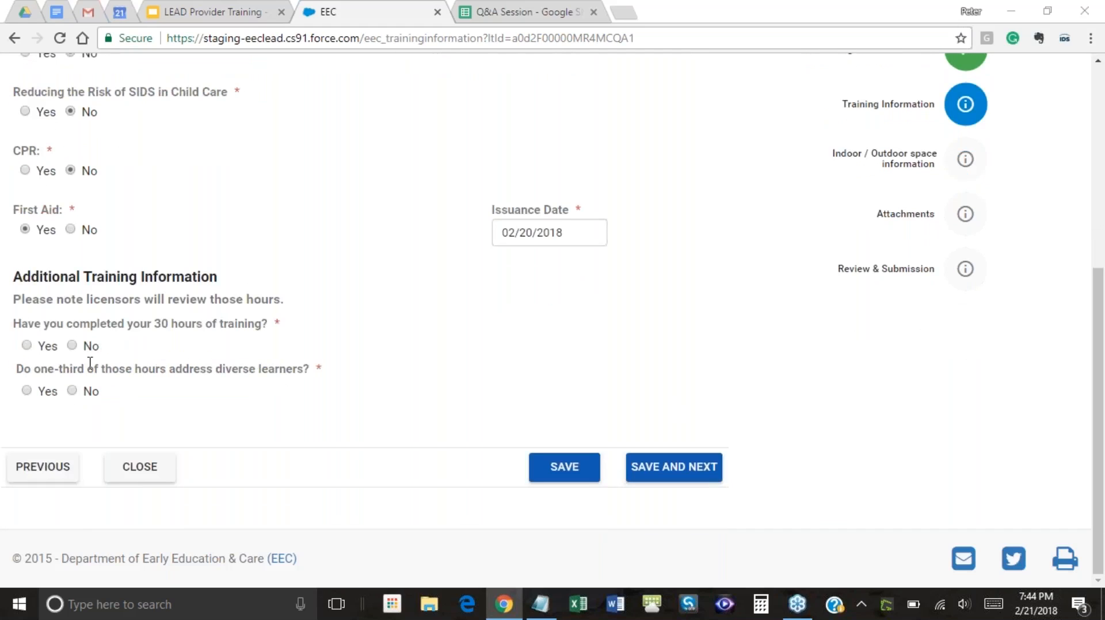
pyautogui.click(27, 346)
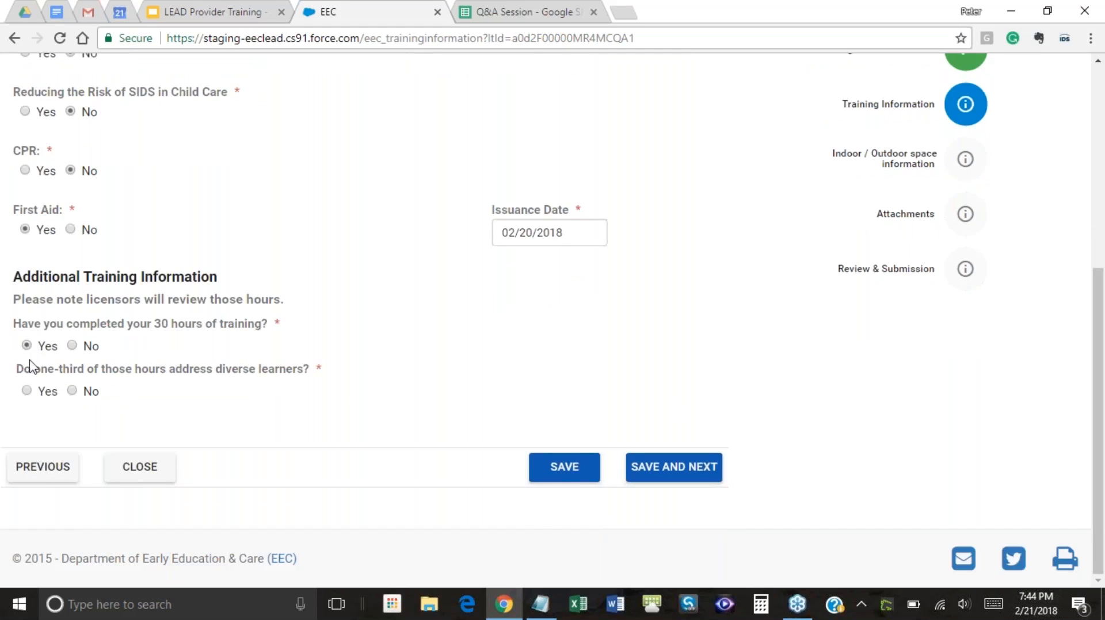
pyautogui.click(26, 392)
pyautogui.click(677, 481)
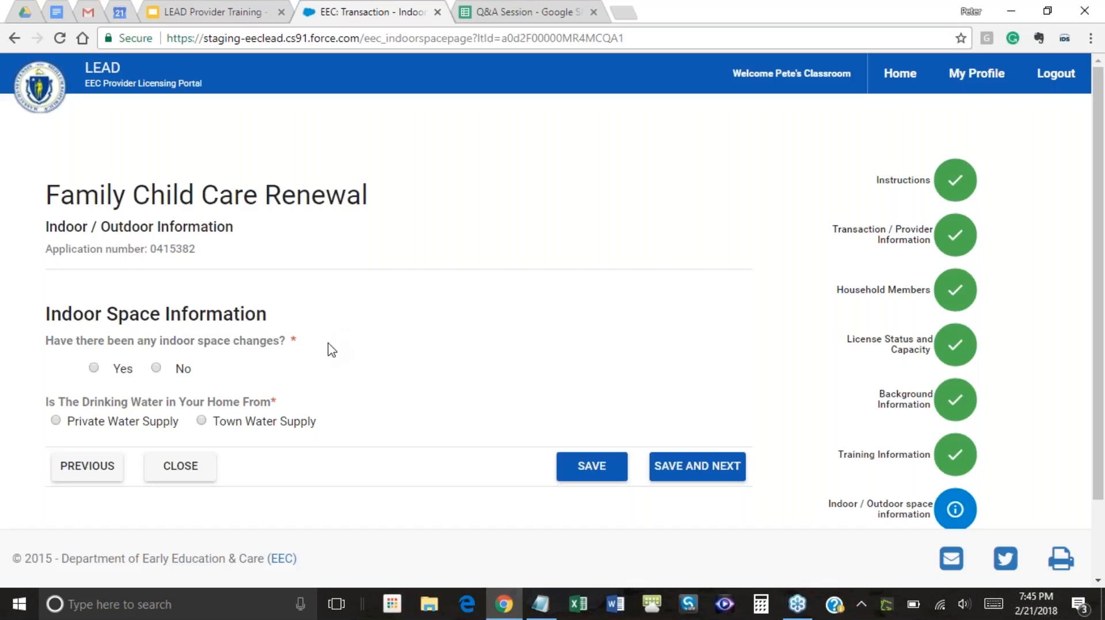
# Answer No to indoor space changes and choose Town Water Supply as the water source
pyautogui.scroll(-2, 333, 348)
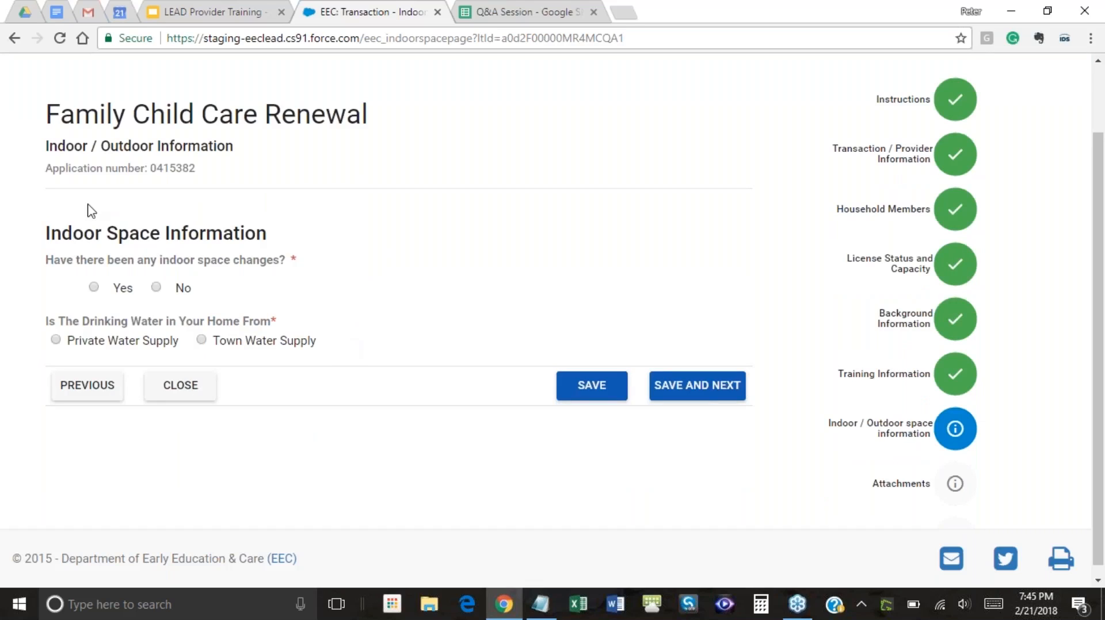
pyautogui.click(156, 288)
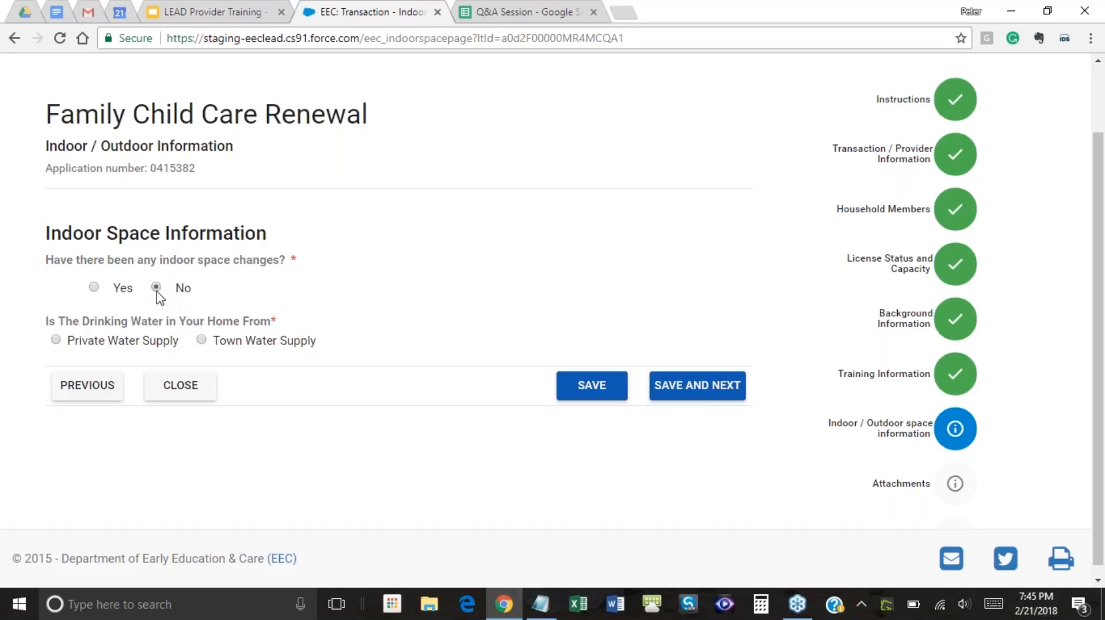
pyautogui.click(202, 340)
pyautogui.click(202, 340)
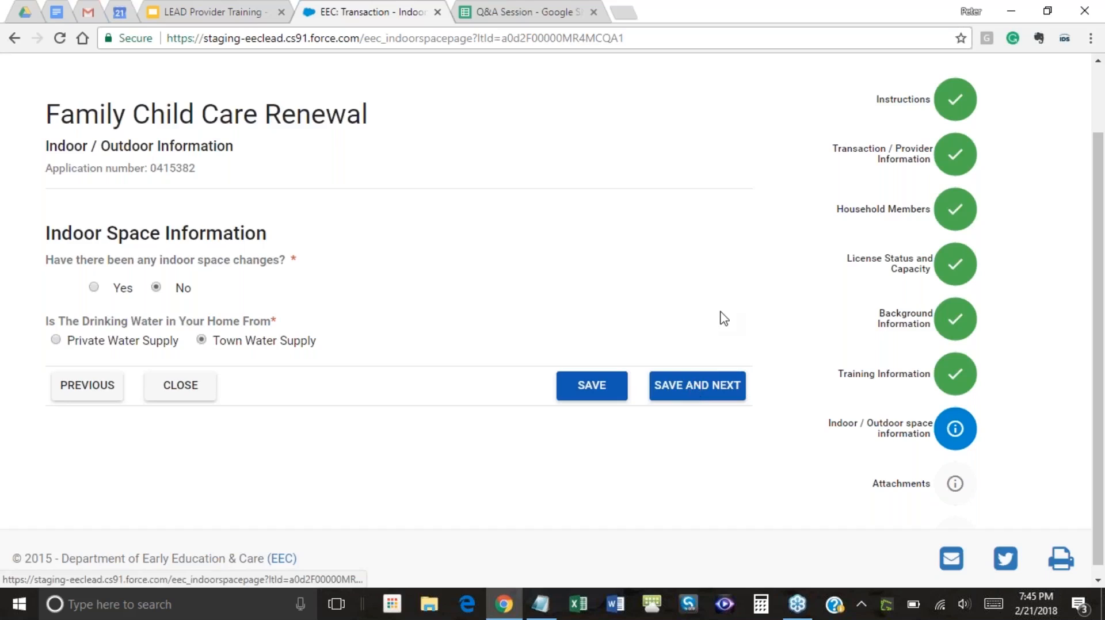
# Zoom the page out to 80% and save the Indoor / Outdoor answers
pyautogui.scroll(-1, 724, 318)
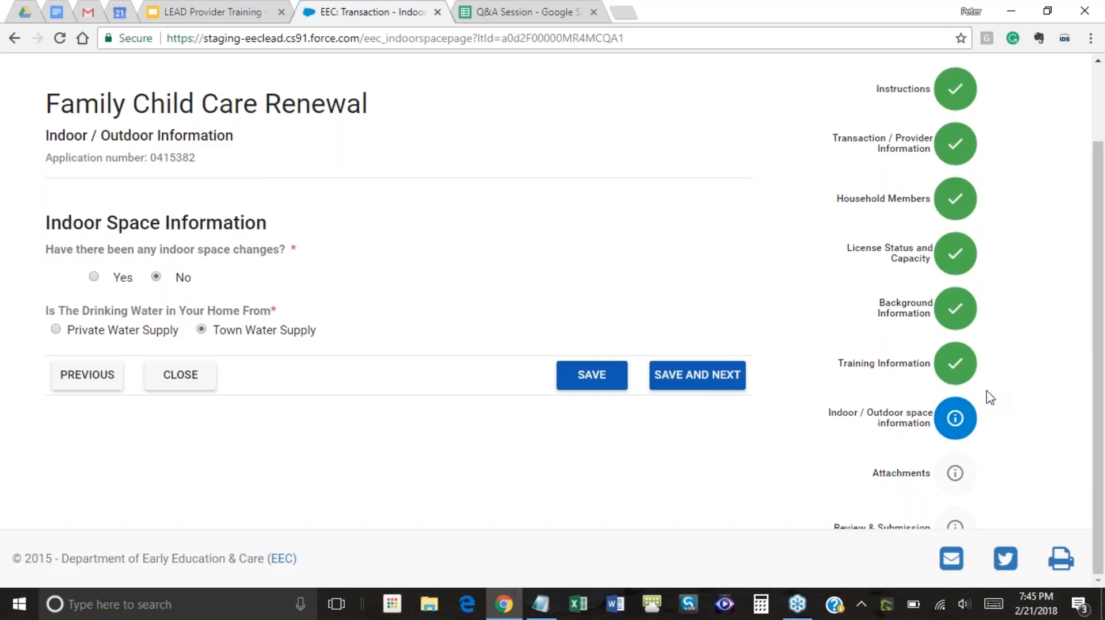
pyautogui.hotkey('ctrl', '-')
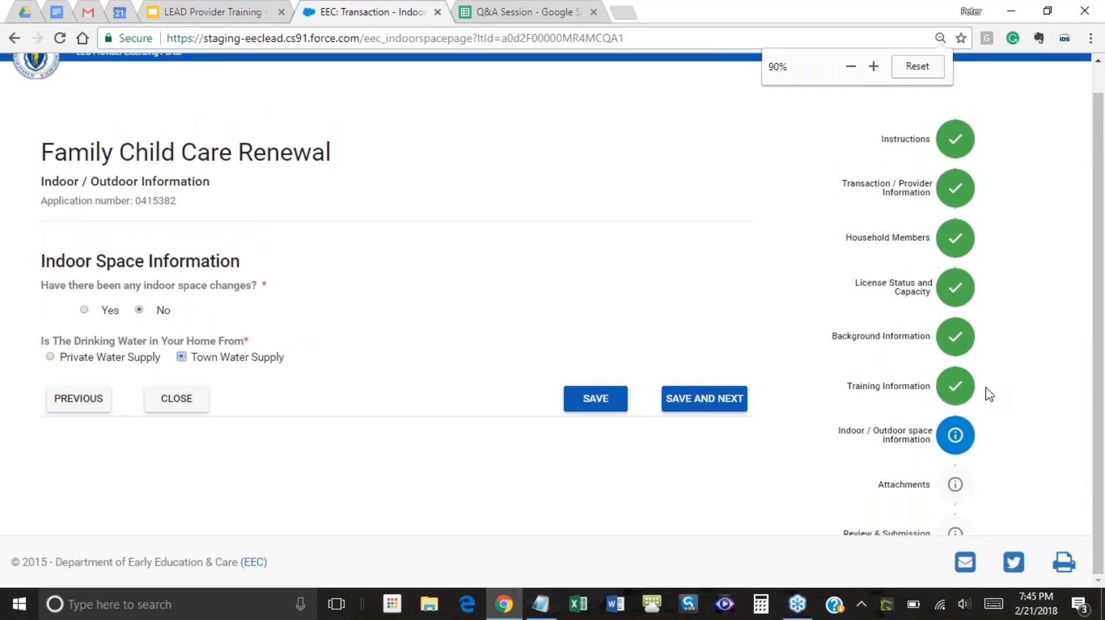
pyautogui.hotkey('ctrl', '-')
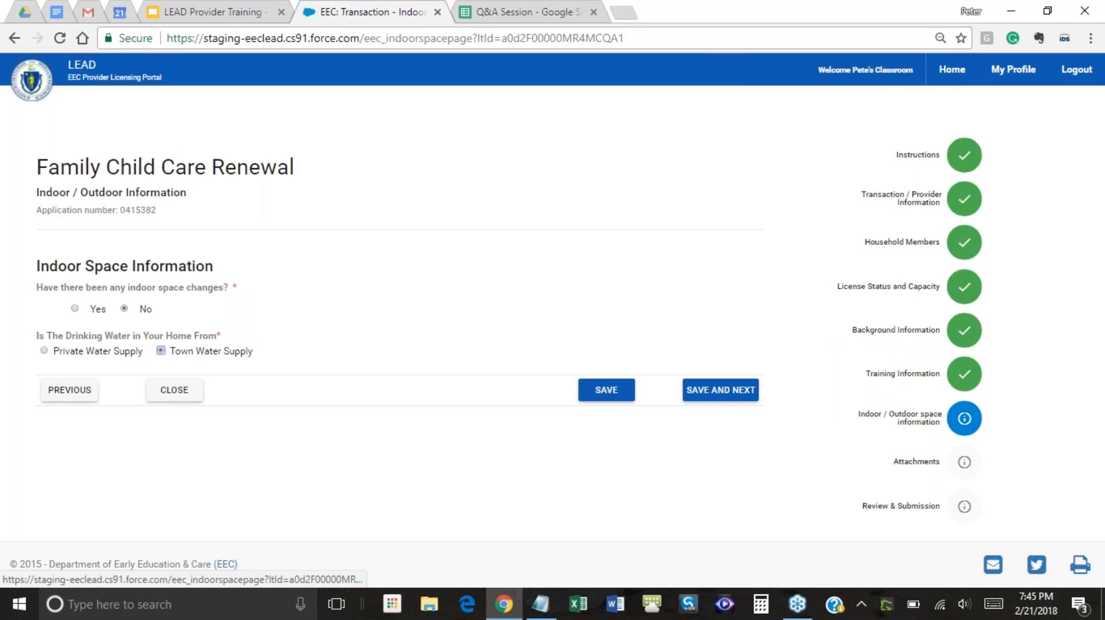
pyautogui.click(720, 390)
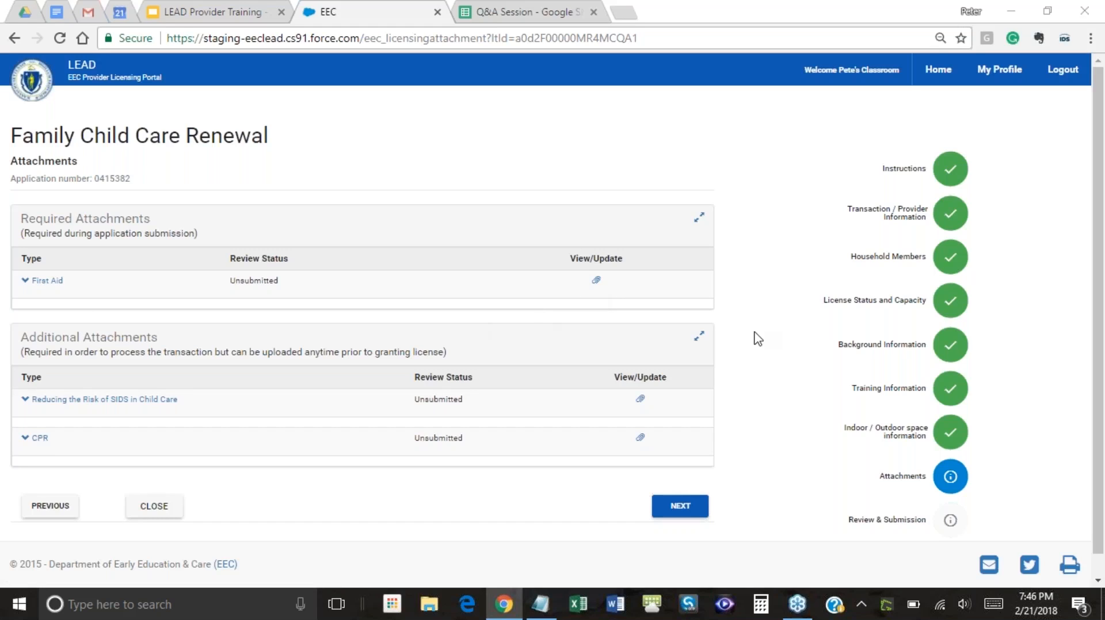
# Restore page zoom to 100% and open the First Aid row's attachment window
pyautogui.hotkey('ctrl', '+')
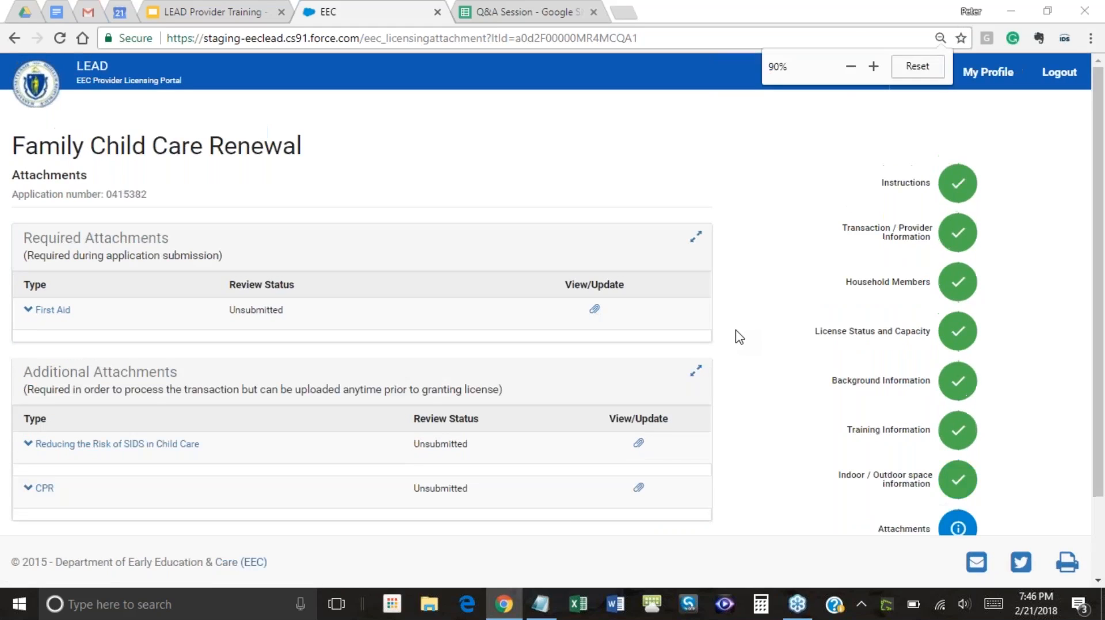
pyautogui.hotkey('ctrl', '+')
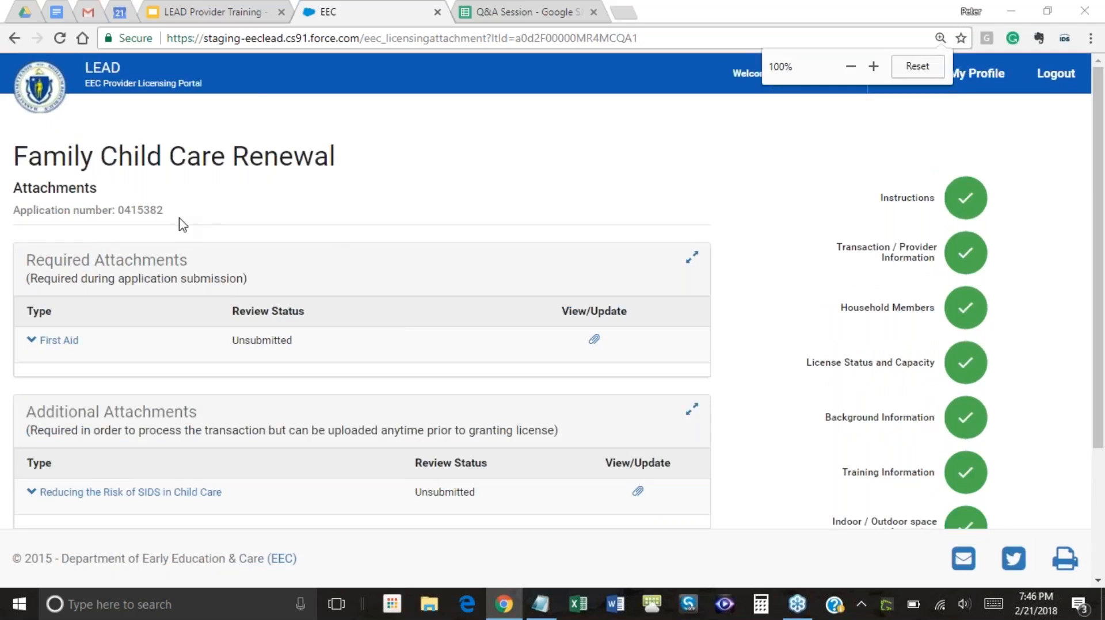
pyautogui.scroll(-3, 364, 247)
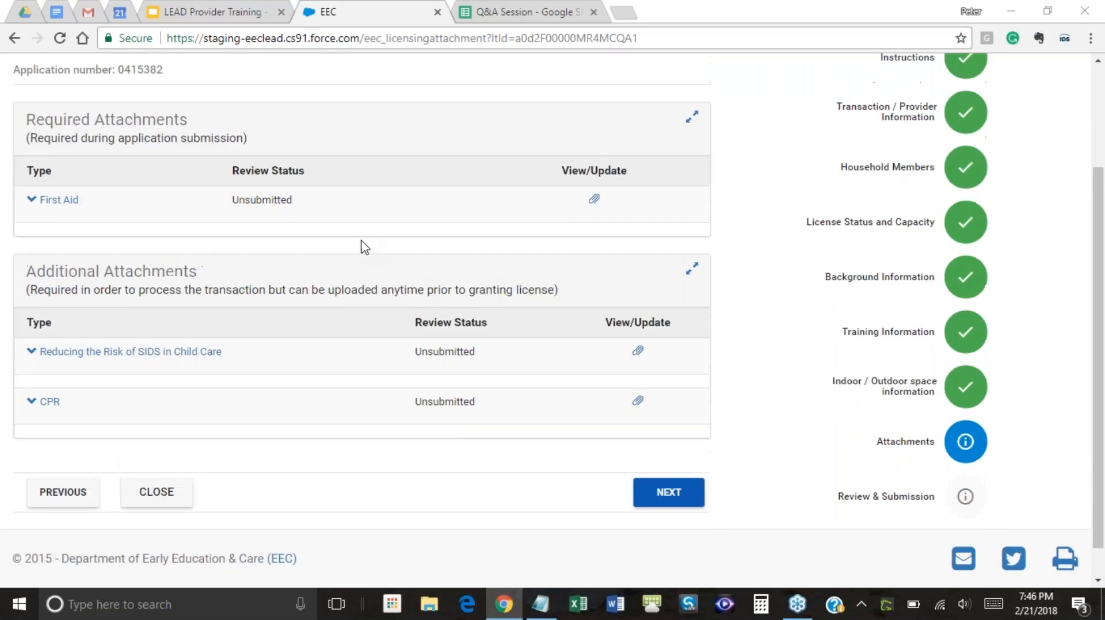
pyautogui.scroll(2, 366, 247)
pyautogui.scroll(2, 365, 247)
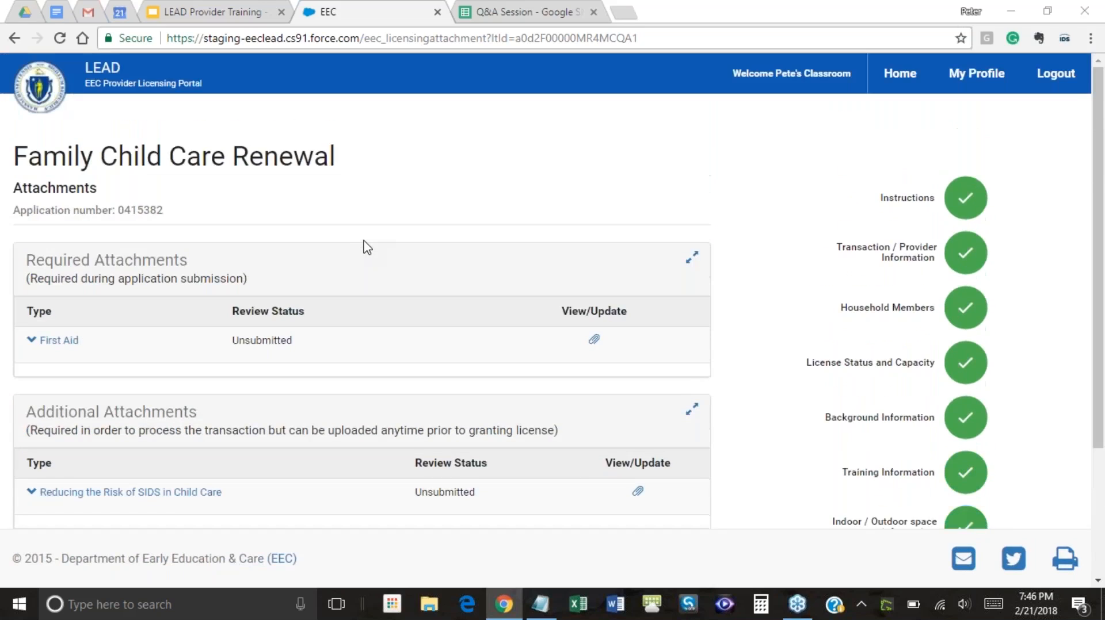
pyautogui.scroll(-2, 367, 241)
pyautogui.click(594, 260)
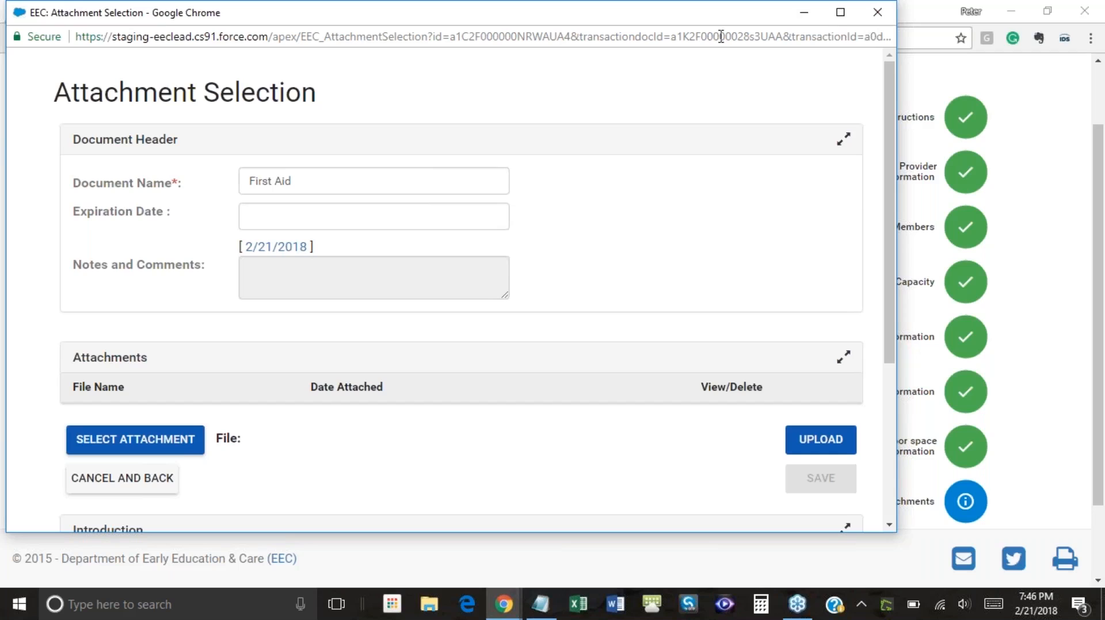
pyautogui.click(877, 13)
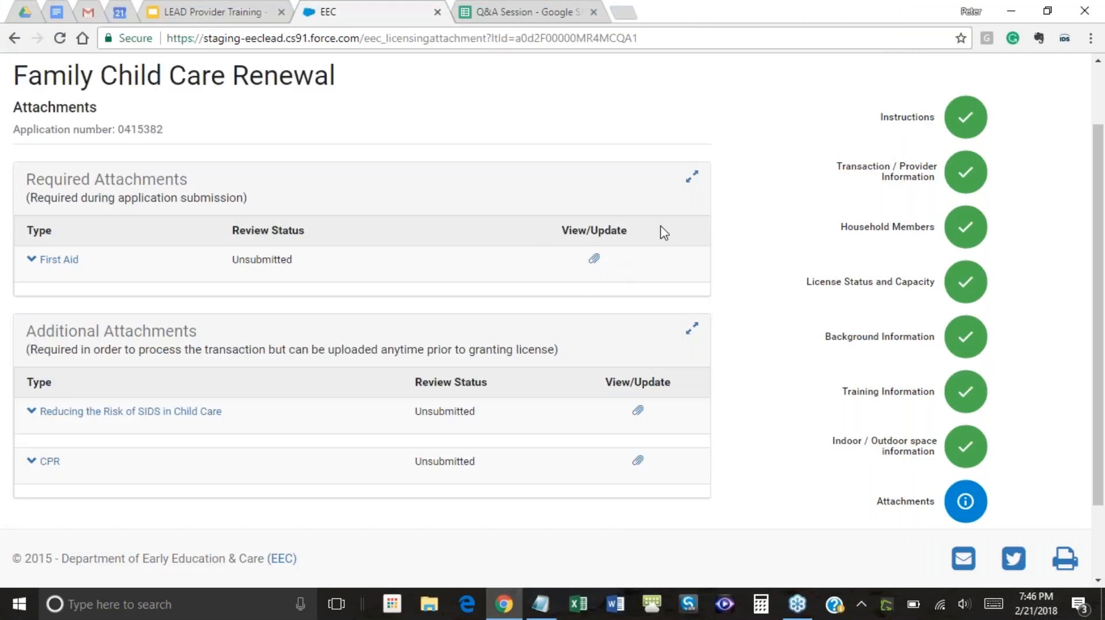
pyautogui.click(594, 261)
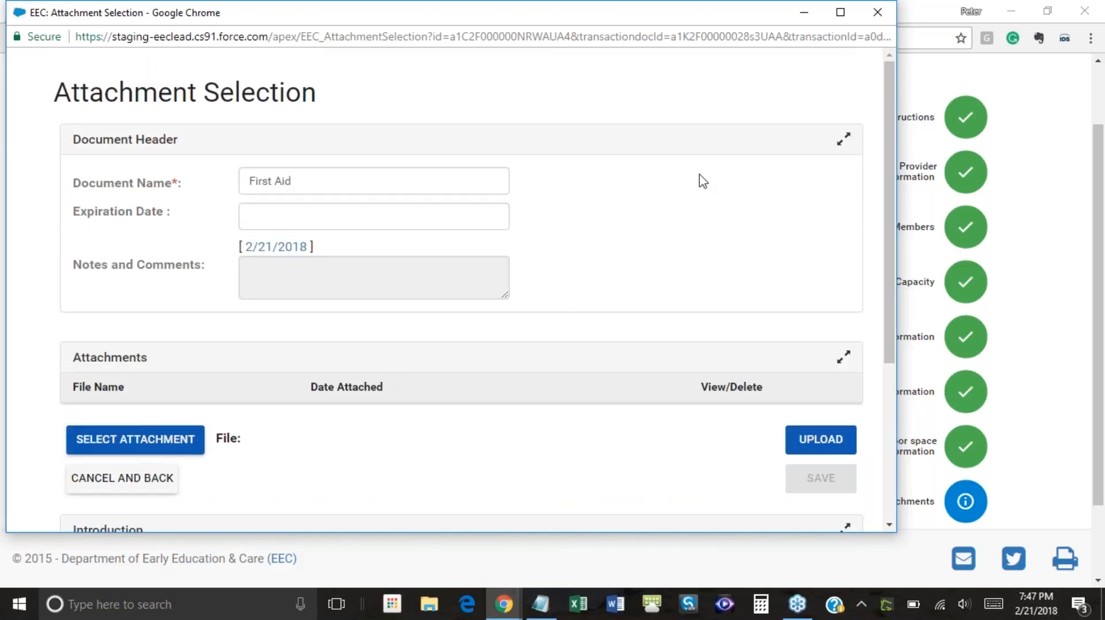
pyautogui.scroll(-3, 693, 155)
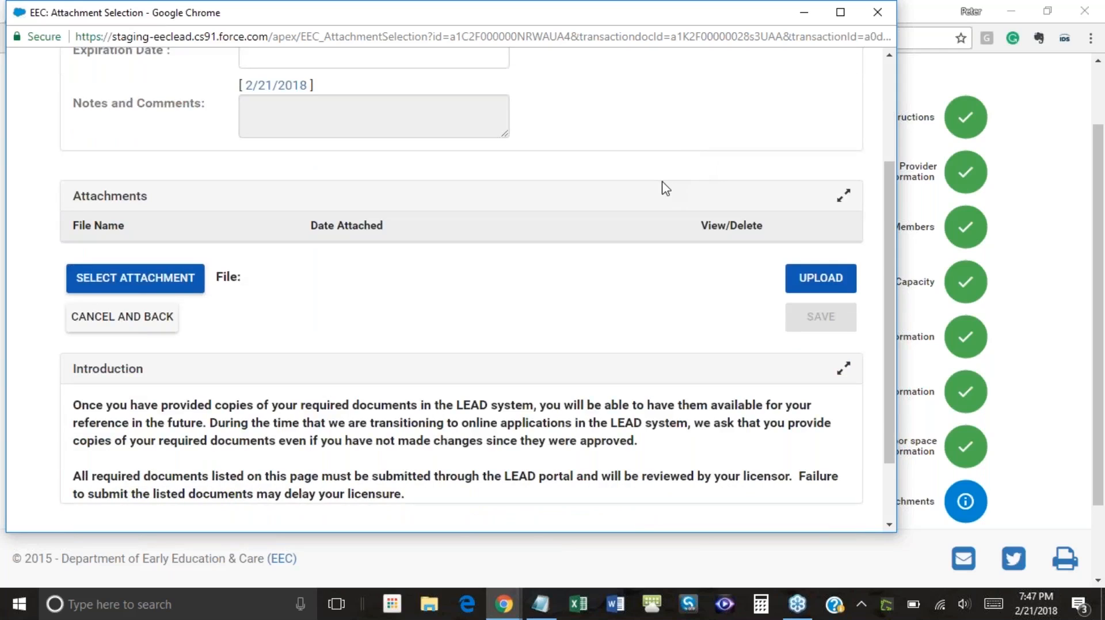
pyautogui.scroll(-2, 662, 185)
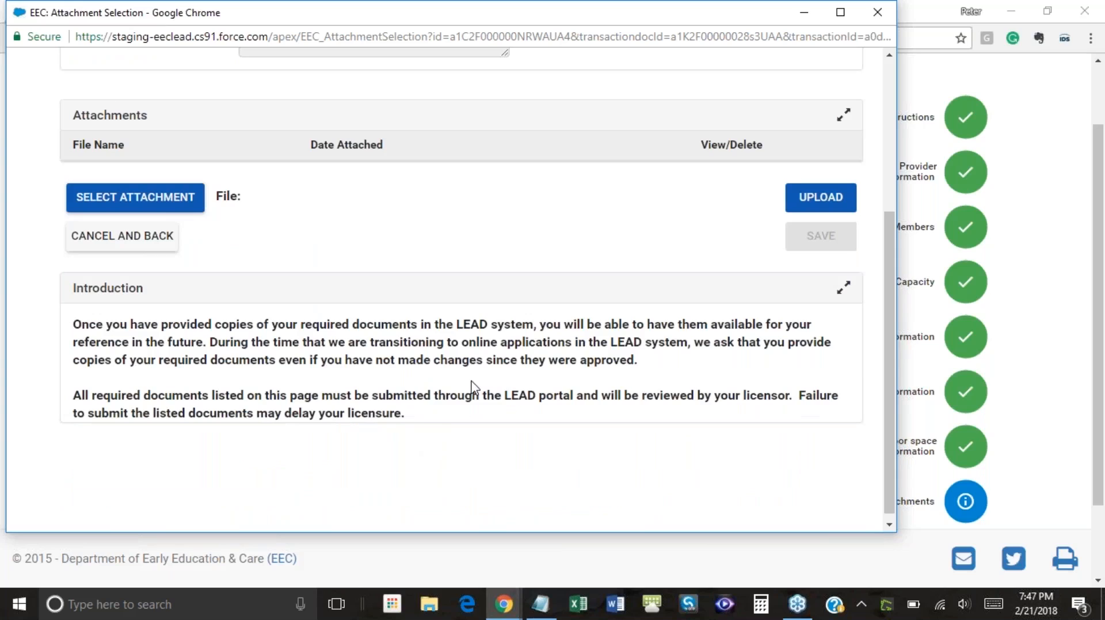
pyautogui.scroll(2, 471, 387)
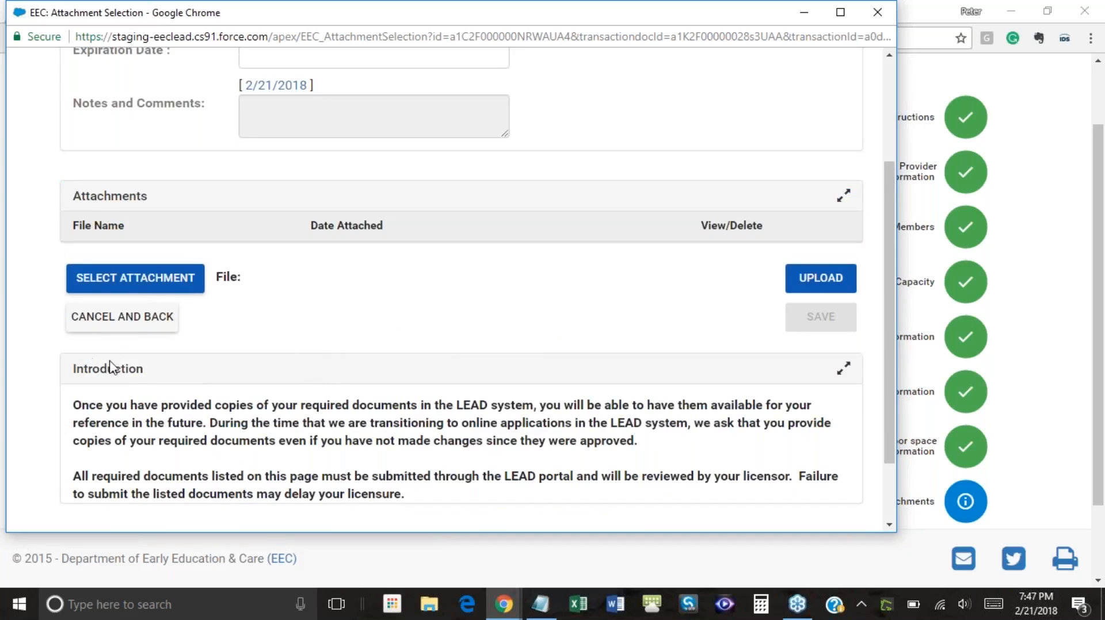
pyautogui.scroll(-2, 134, 374)
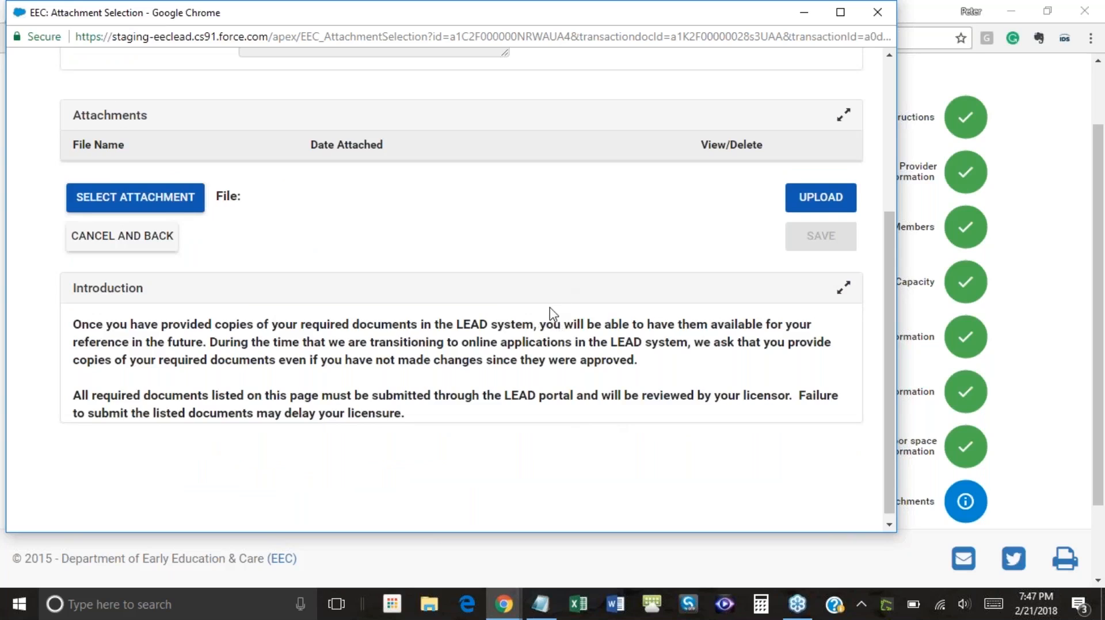
pyautogui.scroll(2, 576, 318)
pyautogui.scroll(2, 601, 322)
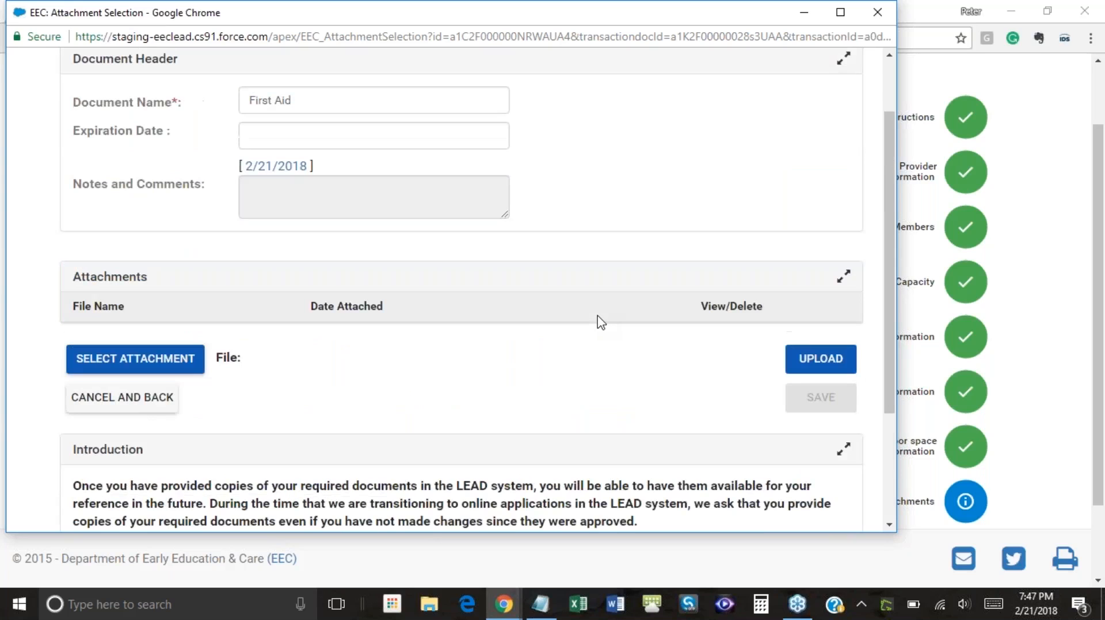
pyautogui.scroll(2, 601, 323)
# Pick February 20, 2019 as the First Aid expiration date in the calendar
pyautogui.click(342, 182)
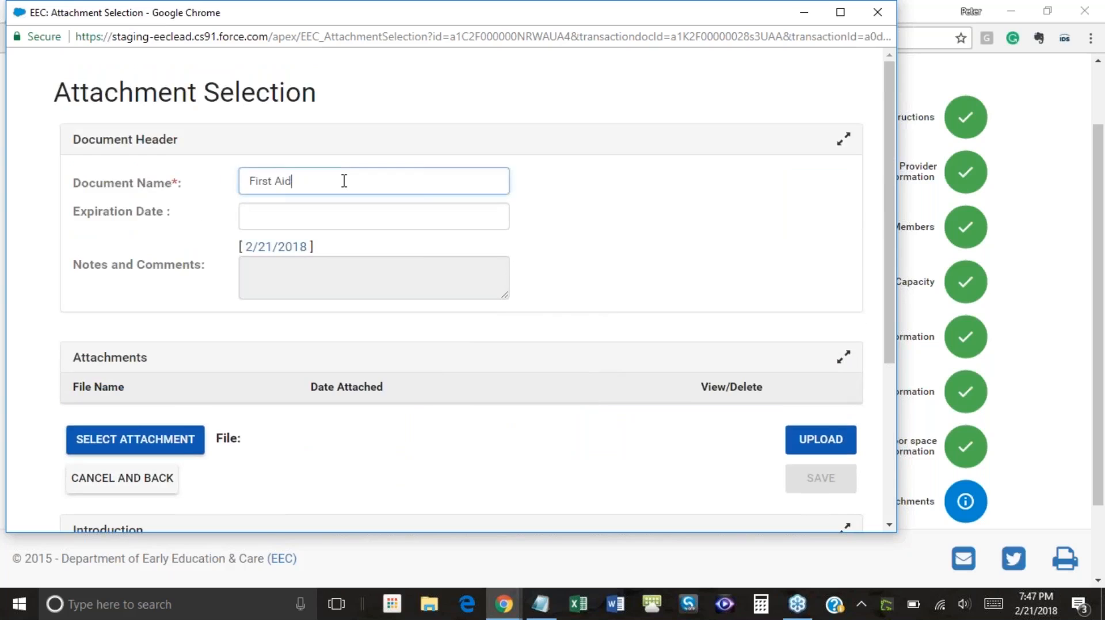
pyautogui.click(299, 218)
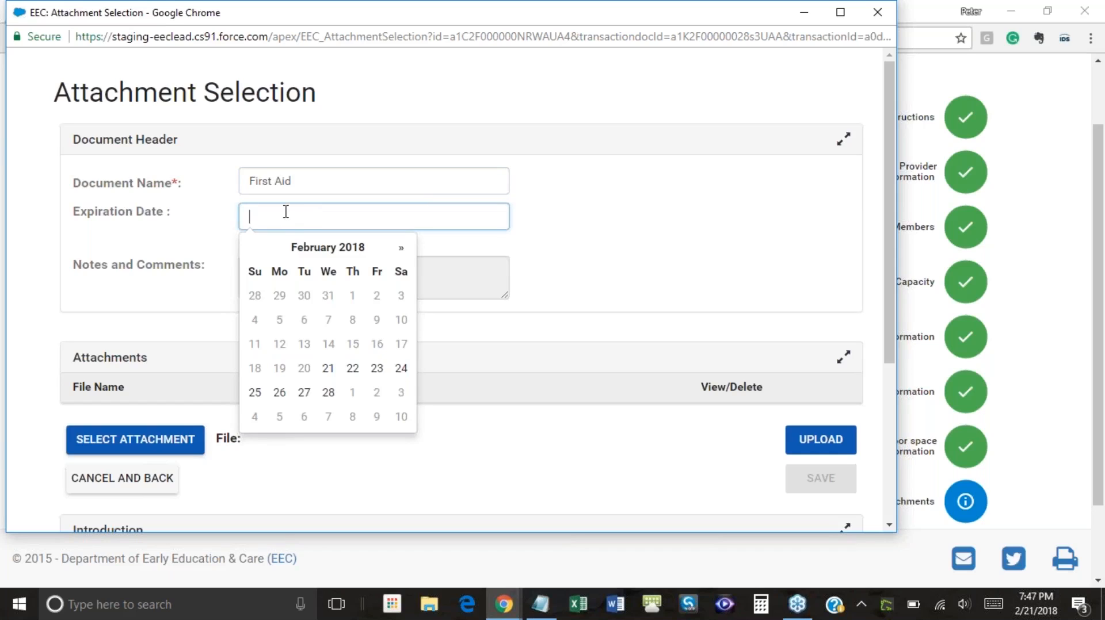
pyautogui.click(403, 252)
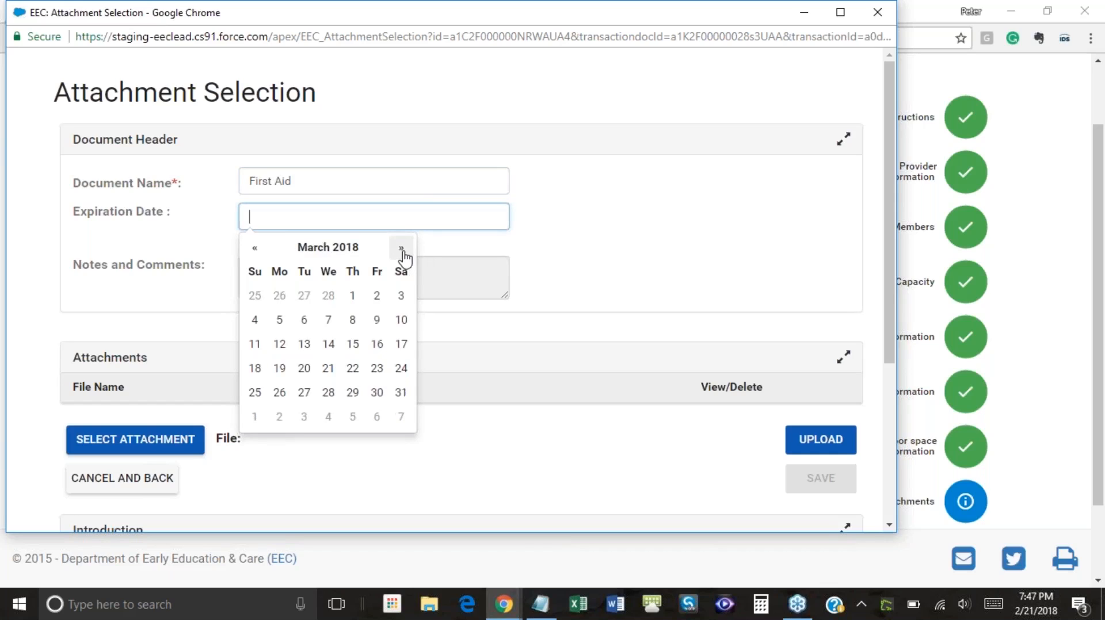
pyautogui.click(403, 252)
pyautogui.click(403, 252)
pyautogui.click(403, 252)
pyautogui.click(403, 252)
pyautogui.click(402, 252)
pyautogui.click(403, 252)
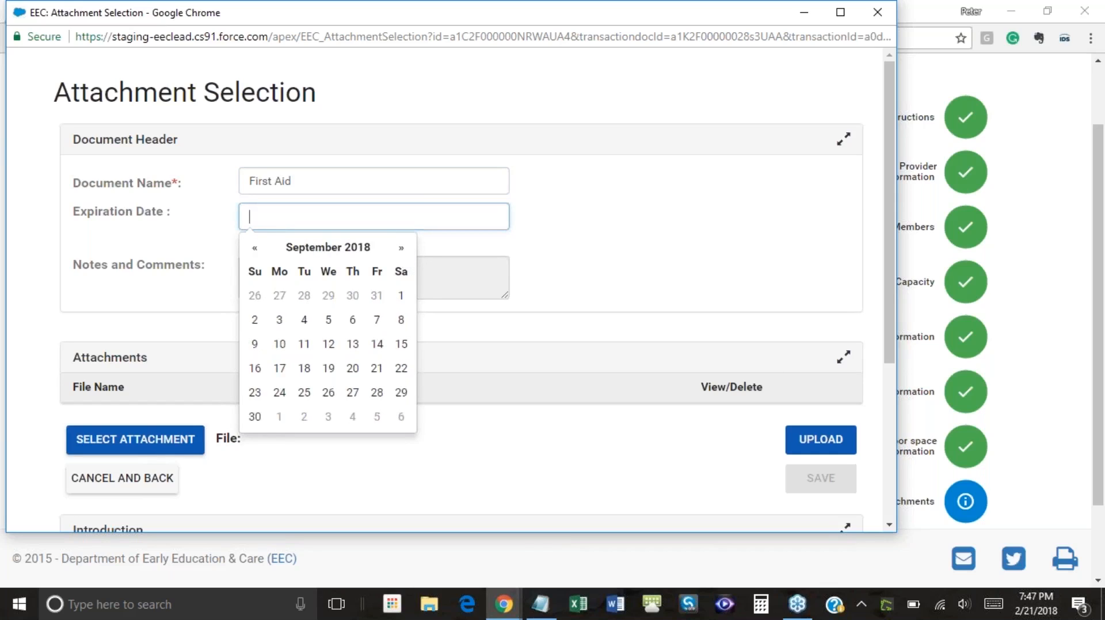
pyautogui.click(401, 247)
pyautogui.click(401, 248)
pyautogui.click(401, 247)
pyautogui.click(401, 248)
pyautogui.click(401, 248)
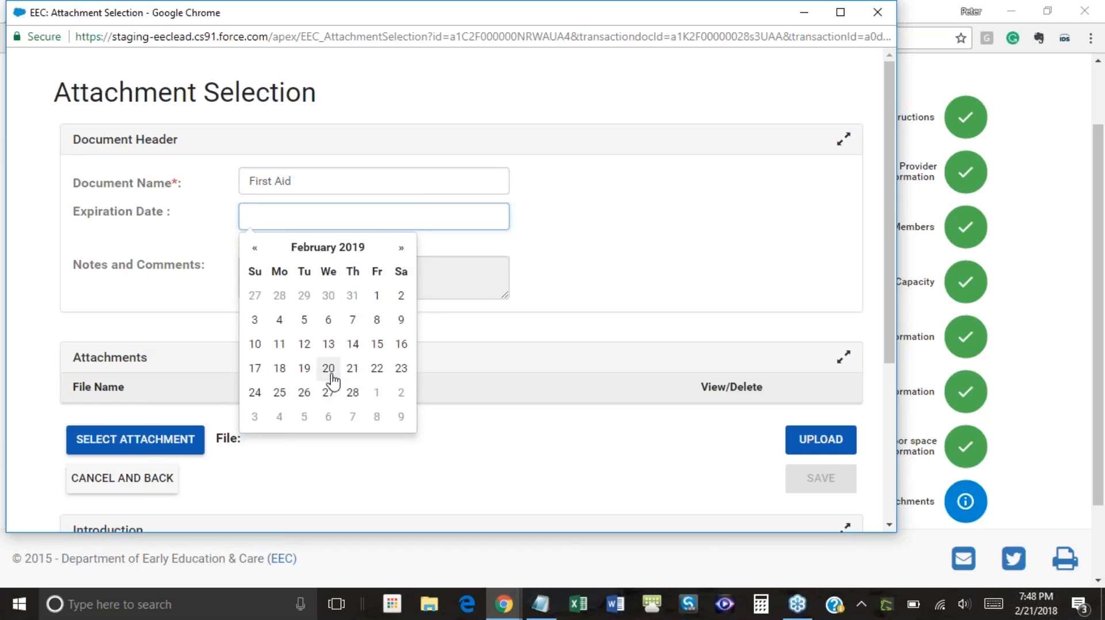
pyautogui.click(328, 368)
pyautogui.click(593, 283)
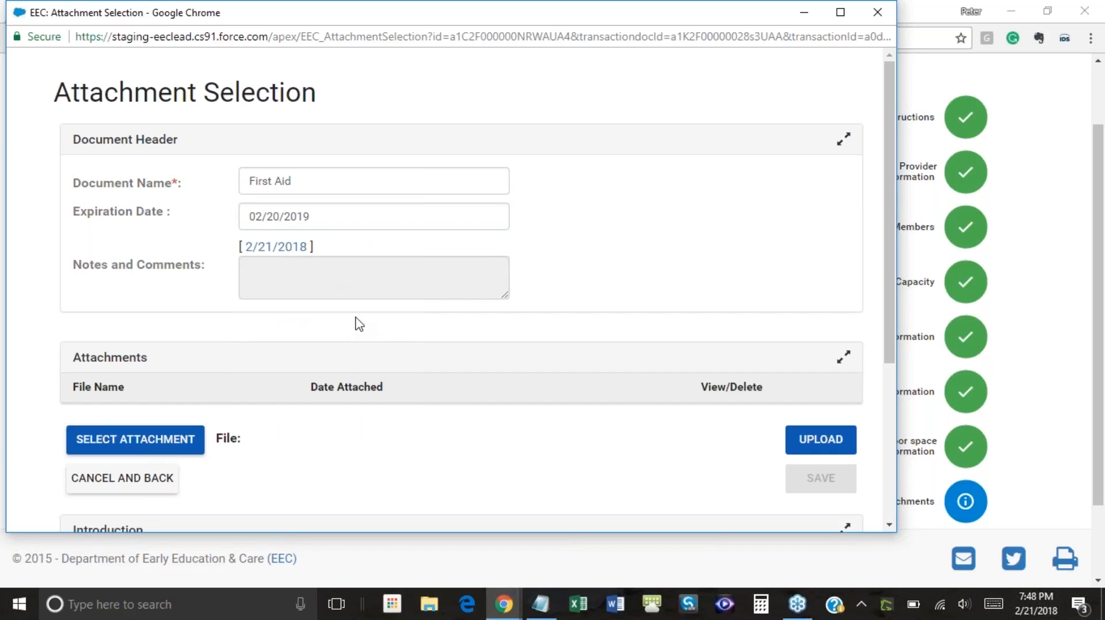
pyautogui.scroll(-1, 357, 321)
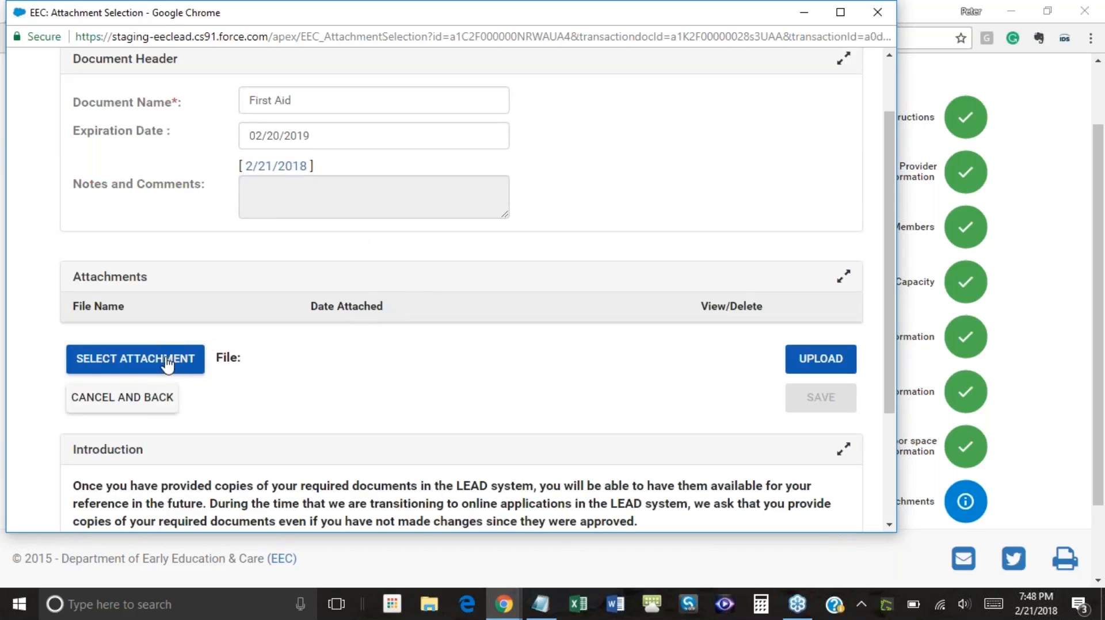
# Choose Big Day.jpg from Pictures as the First Aid attachment file
pyautogui.click(1090, 138)
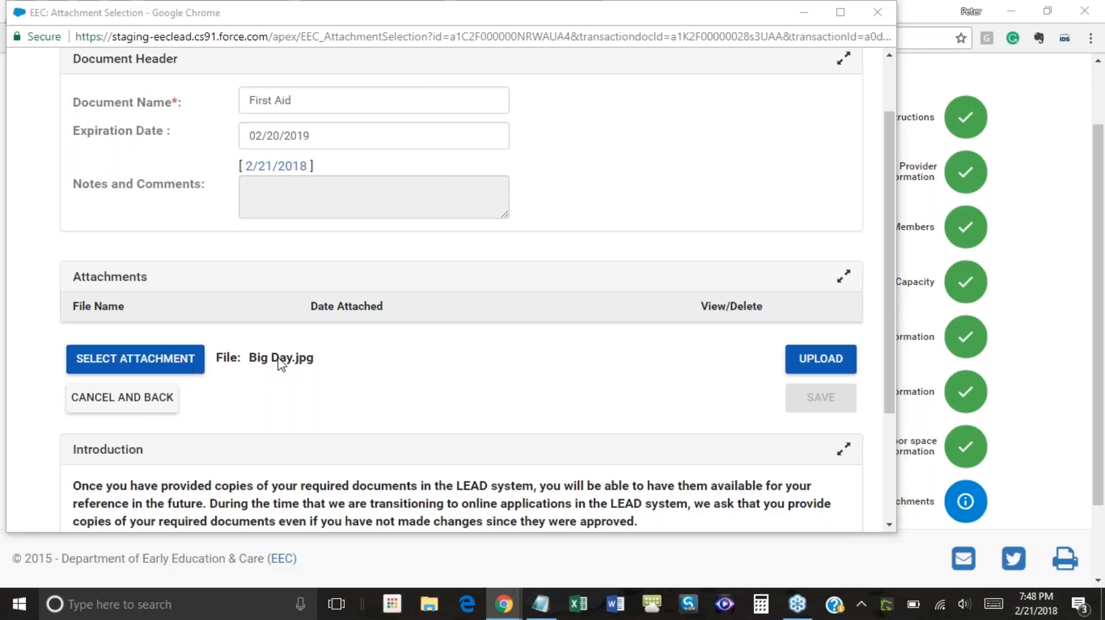
pyautogui.click(176, 366)
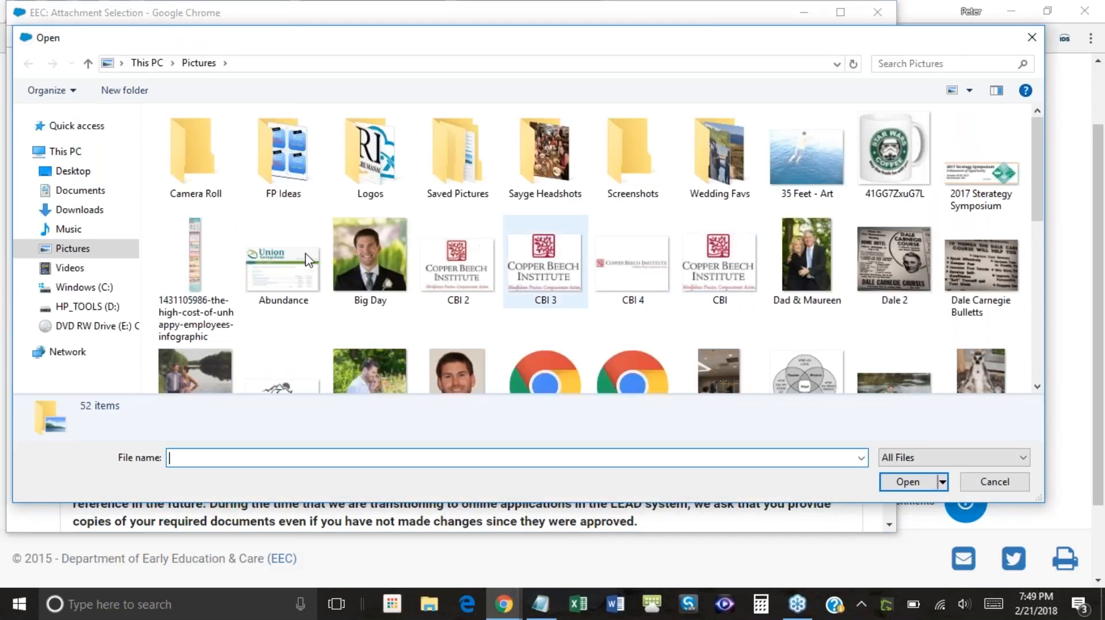
pyautogui.doubleClick(370, 254)
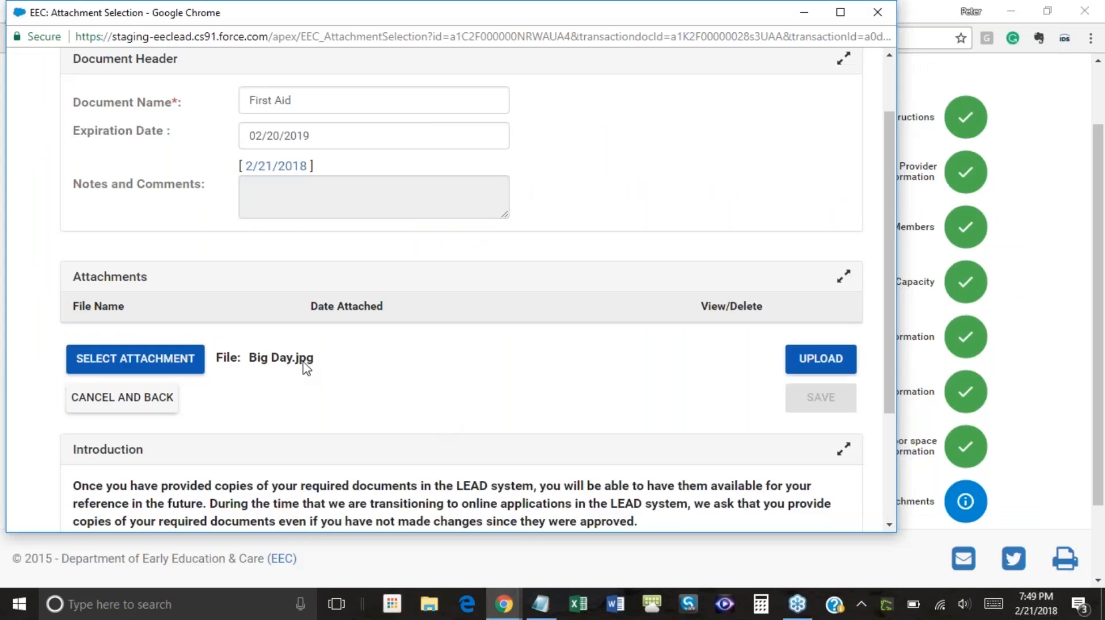
# Upload Big Day.jpg and save the First Aid attachment
pyautogui.click(824, 363)
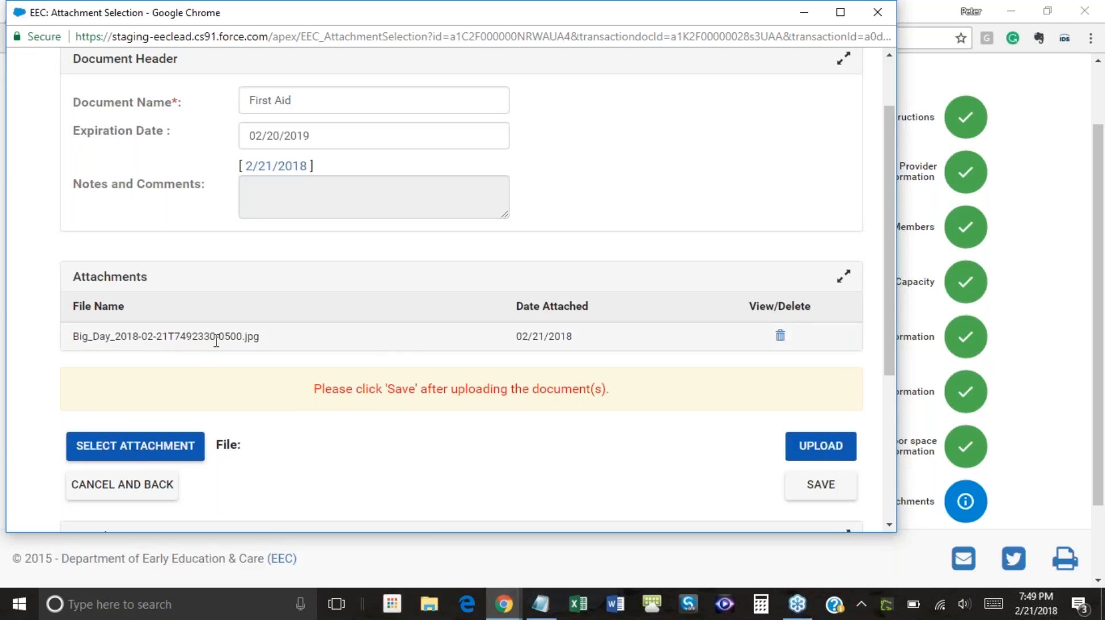
pyautogui.moveTo(312, 389); pyautogui.dragTo(617, 387)
pyautogui.click(620, 389)
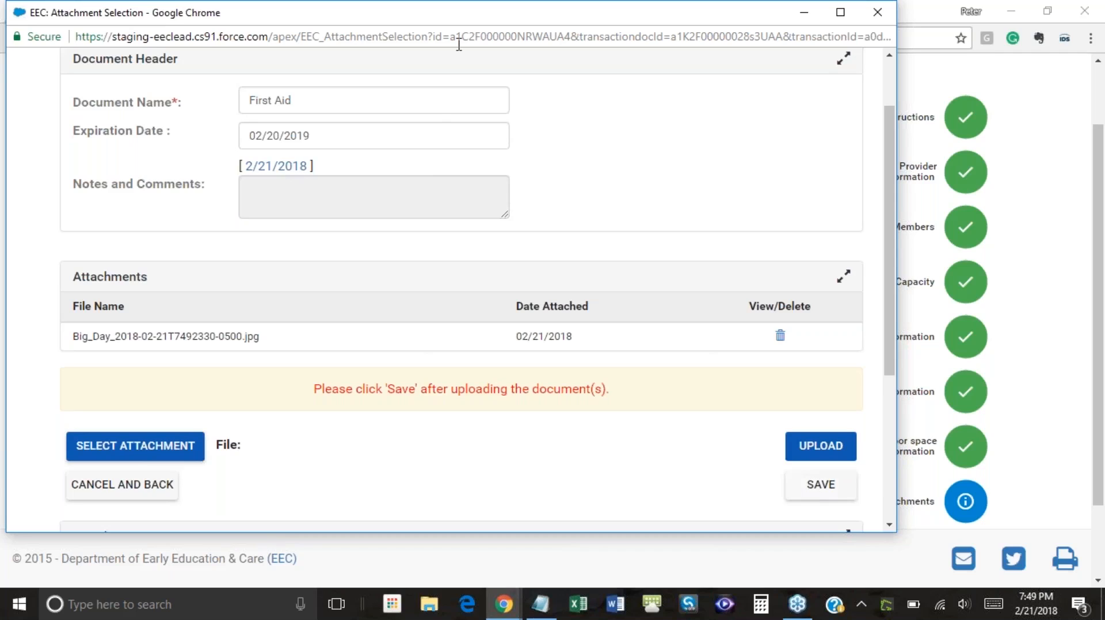
pyautogui.click(810, 489)
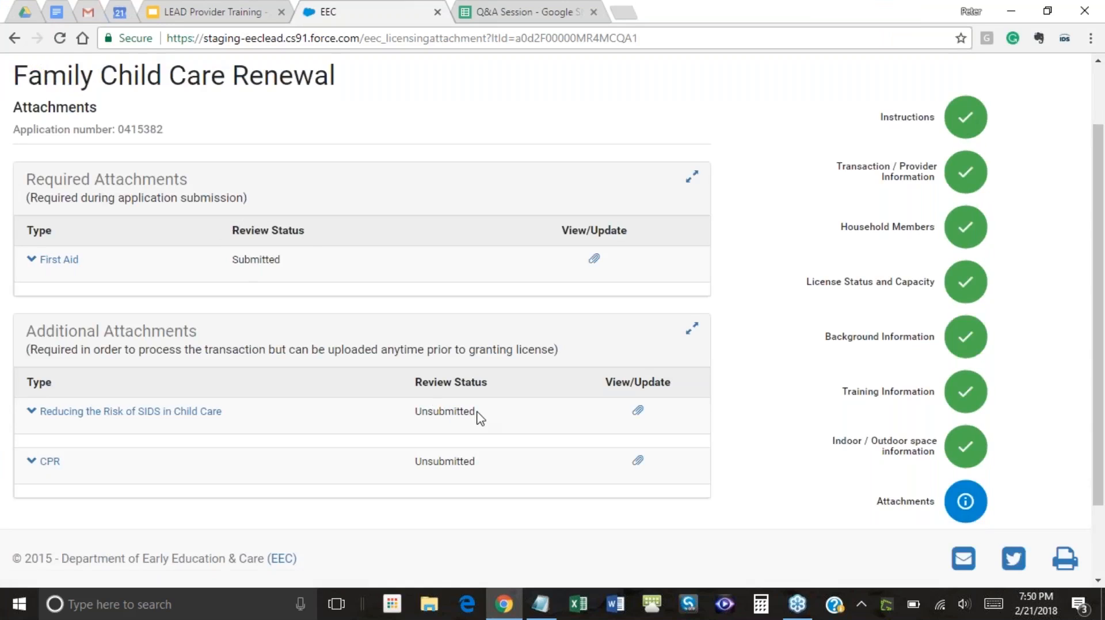
# Compare First Aid's Submitted and SIDS's Unsubmitted statuses, then open the SIDS attachment form
pyautogui.moveTo(477, 418); pyautogui.dragTo(407, 414)
pyautogui.moveTo(302, 264); pyautogui.dragTo(231, 262)
pyautogui.click(322, 258)
pyautogui.moveTo(485, 422); pyautogui.dragTo(407, 435)
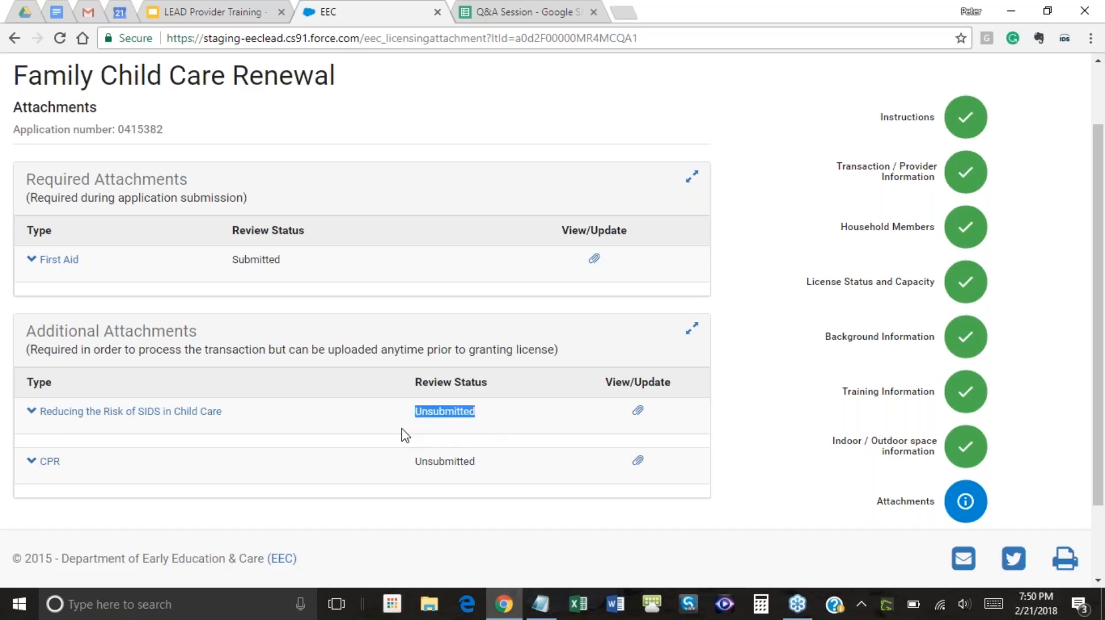
pyautogui.doubleClick(309, 263)
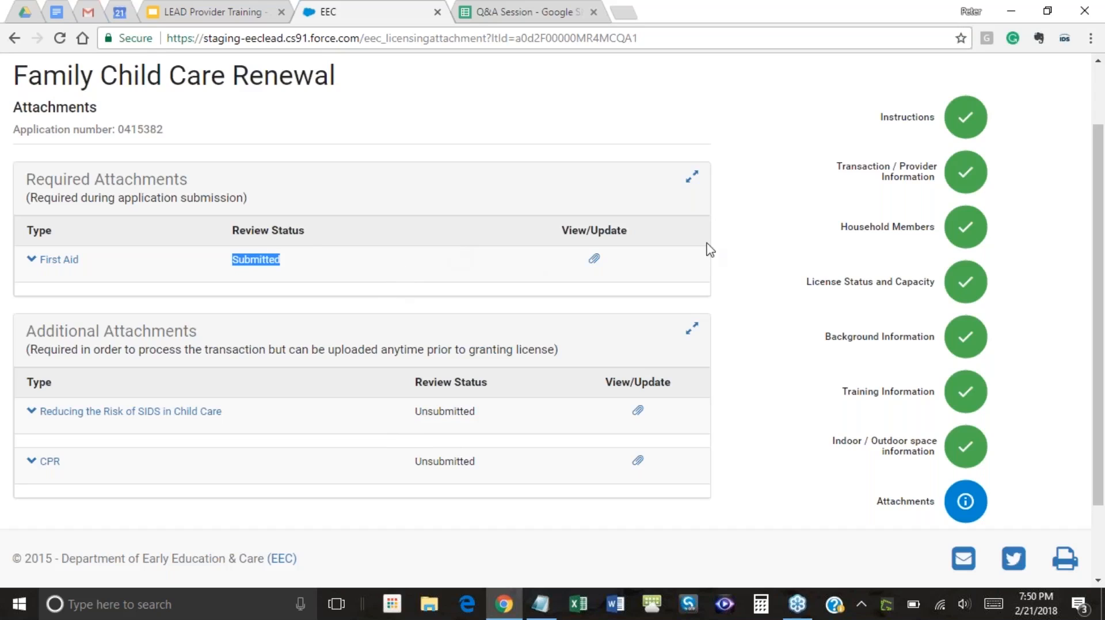
pyautogui.click(781, 224)
pyautogui.scroll(-2, 762, 240)
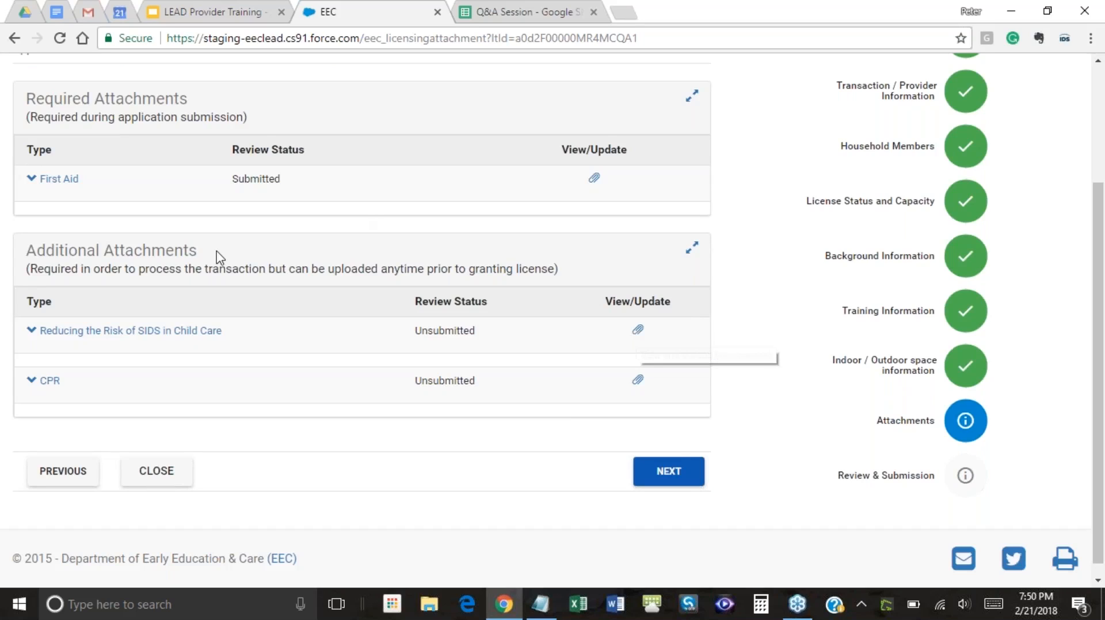
pyautogui.click(637, 330)
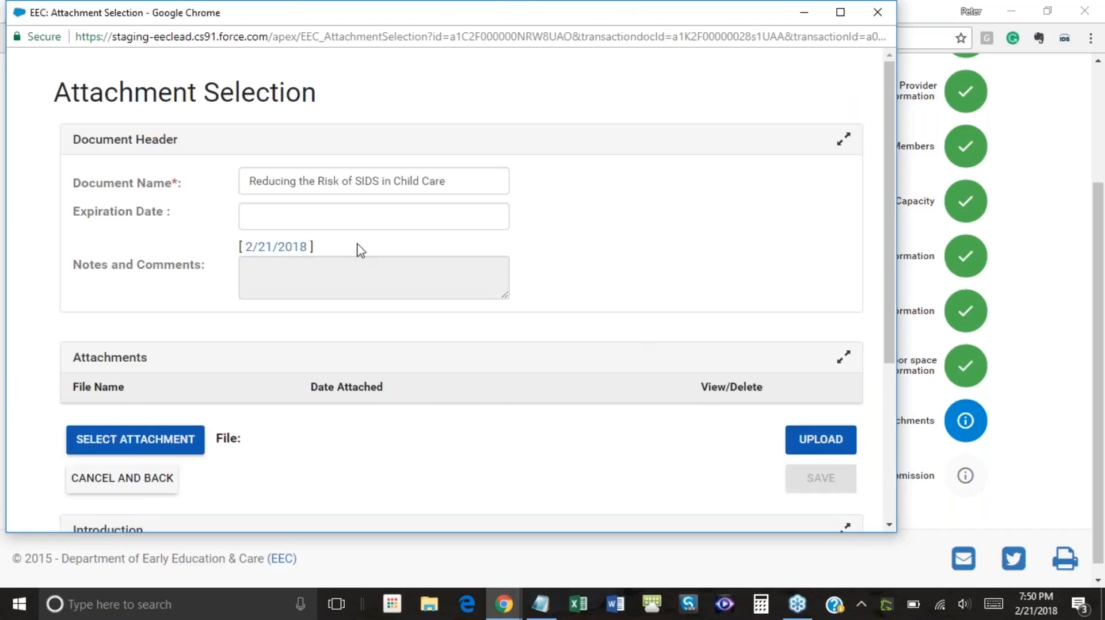
# Set the SIDS document's expiration date to 02/22/2018
pyautogui.click(329, 217)
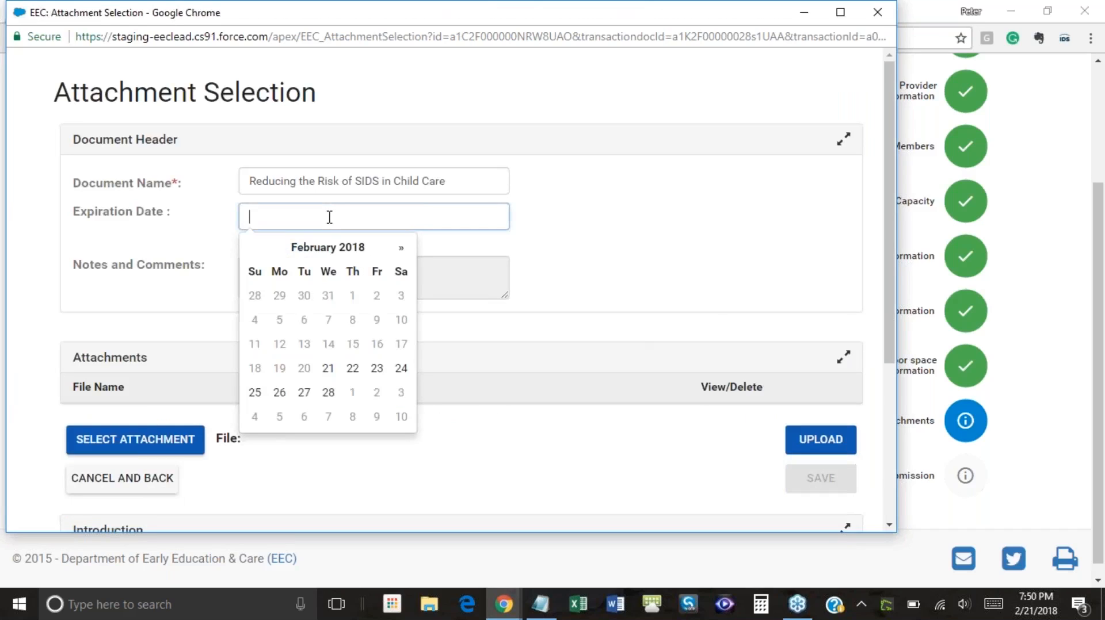
pyautogui.click(352, 370)
pyautogui.click(516, 293)
pyautogui.scroll(-1, 515, 294)
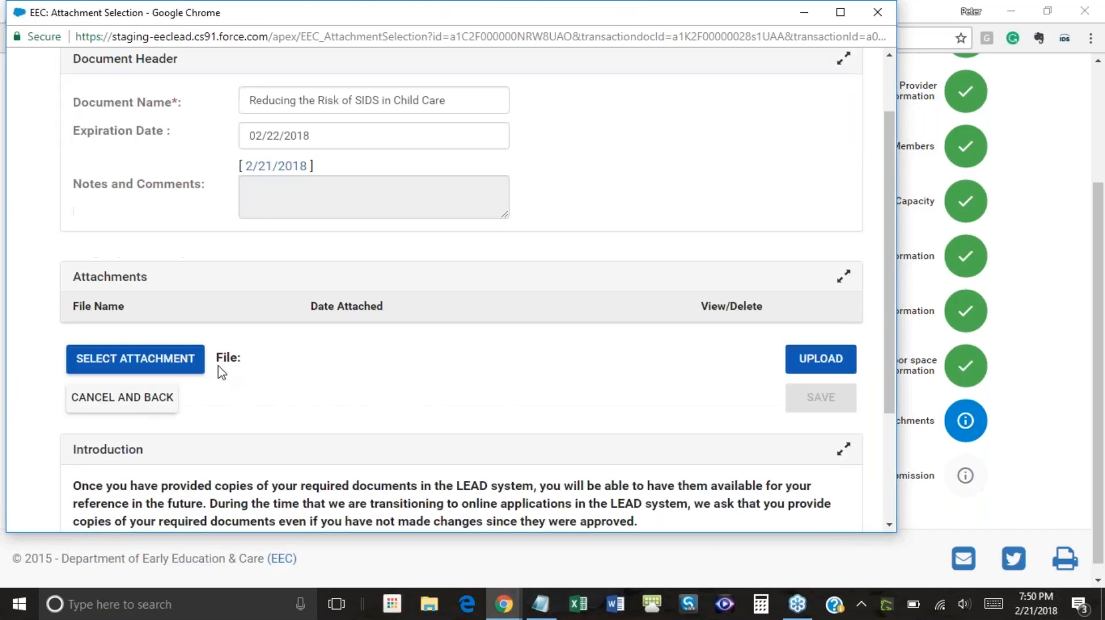
# Attach Big Day.jpg, upload it and save the SIDS attachment
pyautogui.click(194, 358)
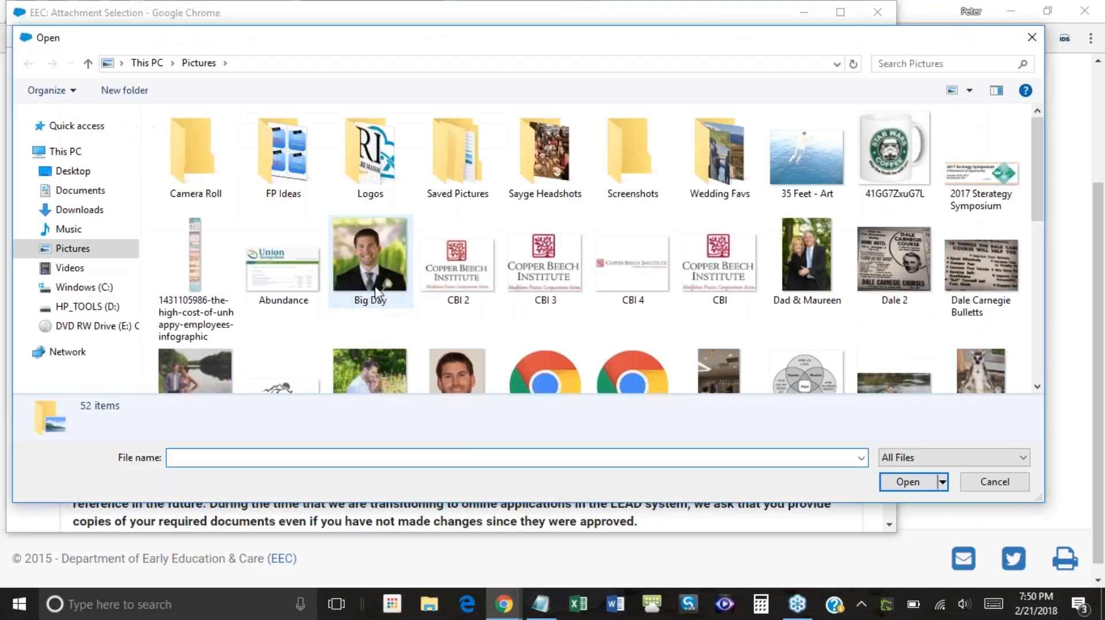
pyautogui.click(377, 293)
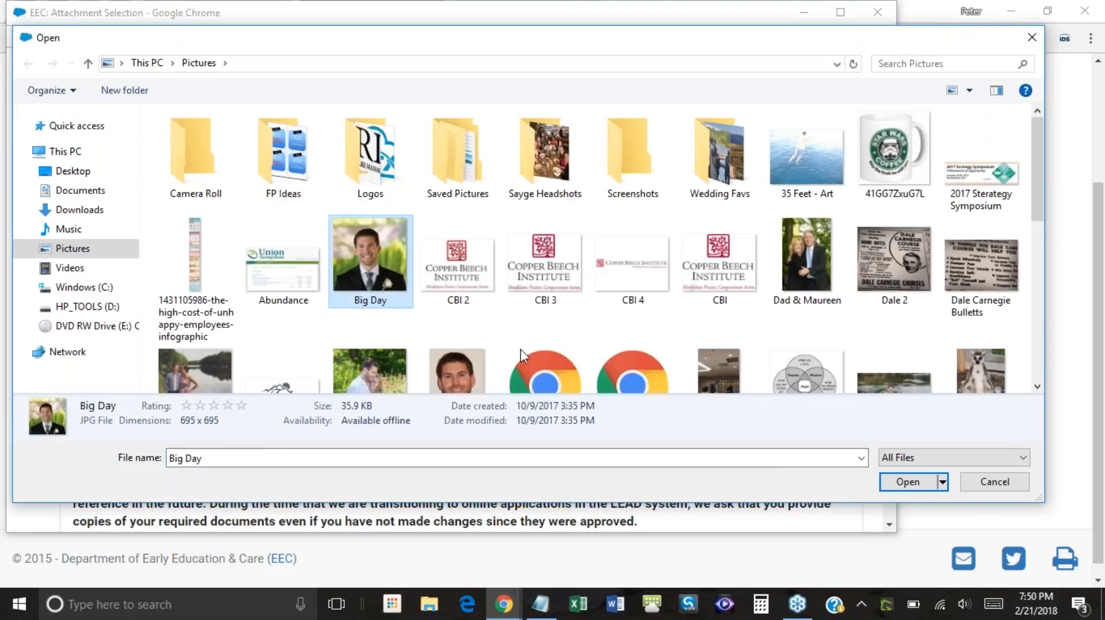
pyautogui.click(909, 483)
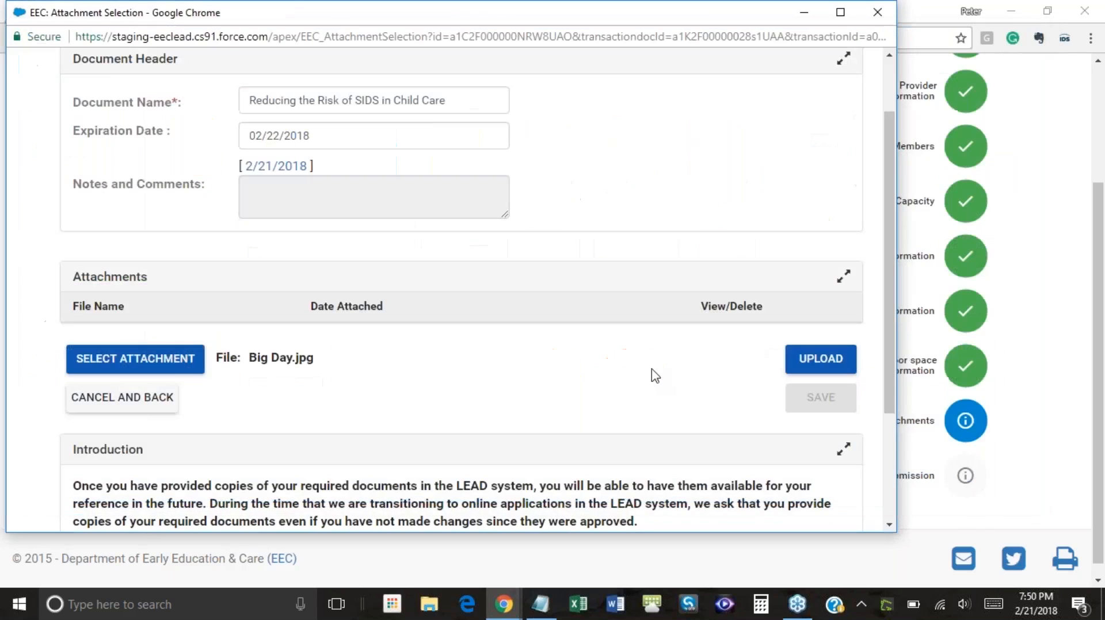
pyautogui.click(813, 366)
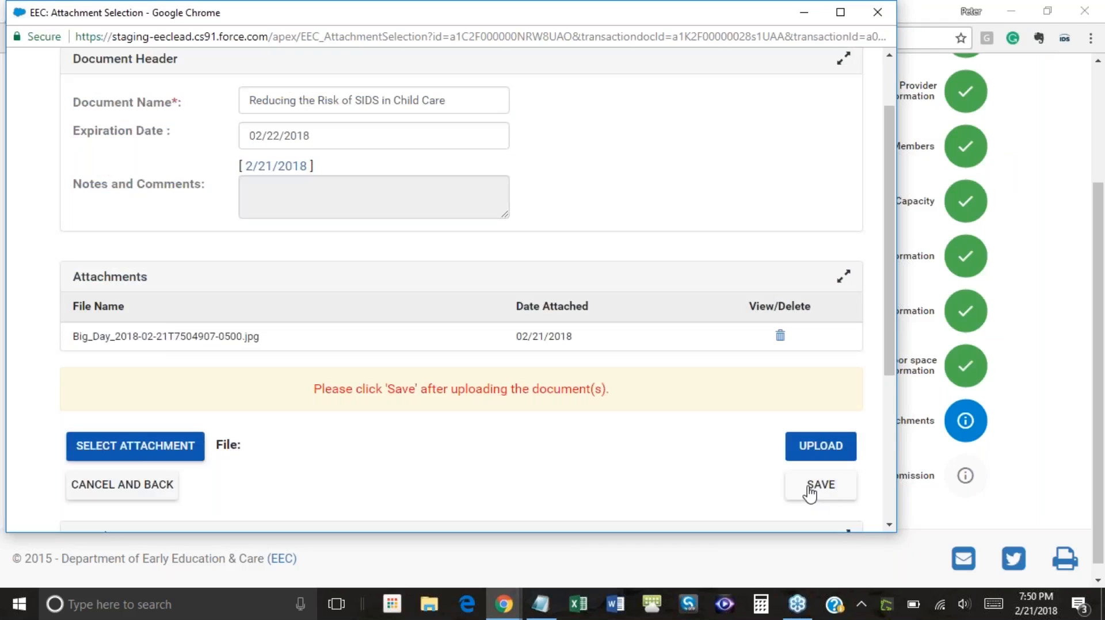
pyautogui.click(818, 487)
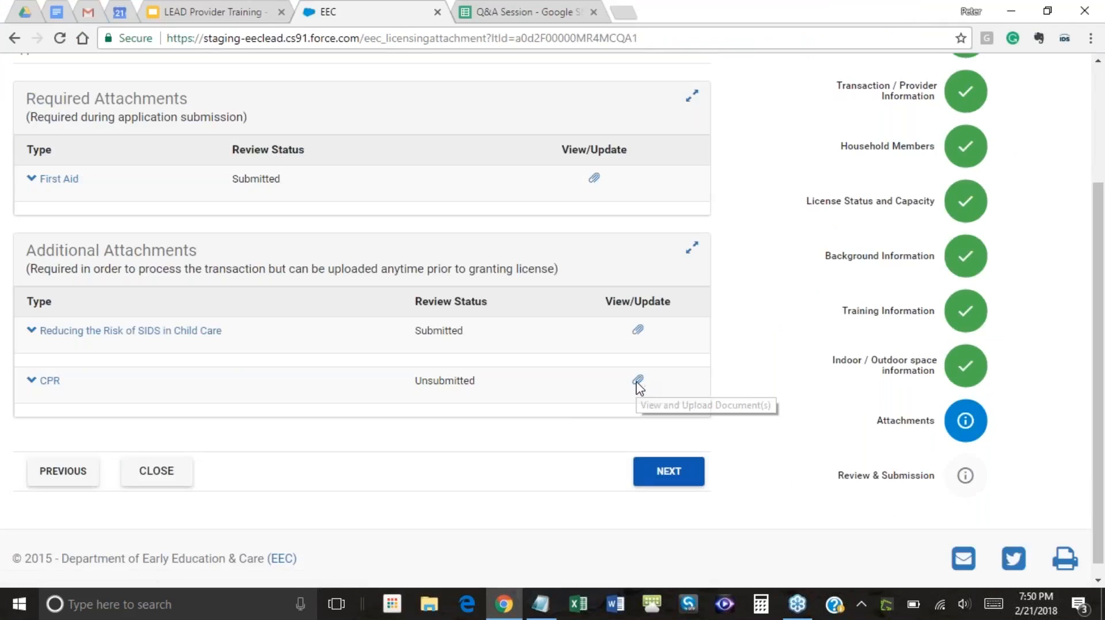
# Open the CPR attachment form and set its expiration date to 2/21/2018
pyautogui.click(638, 382)
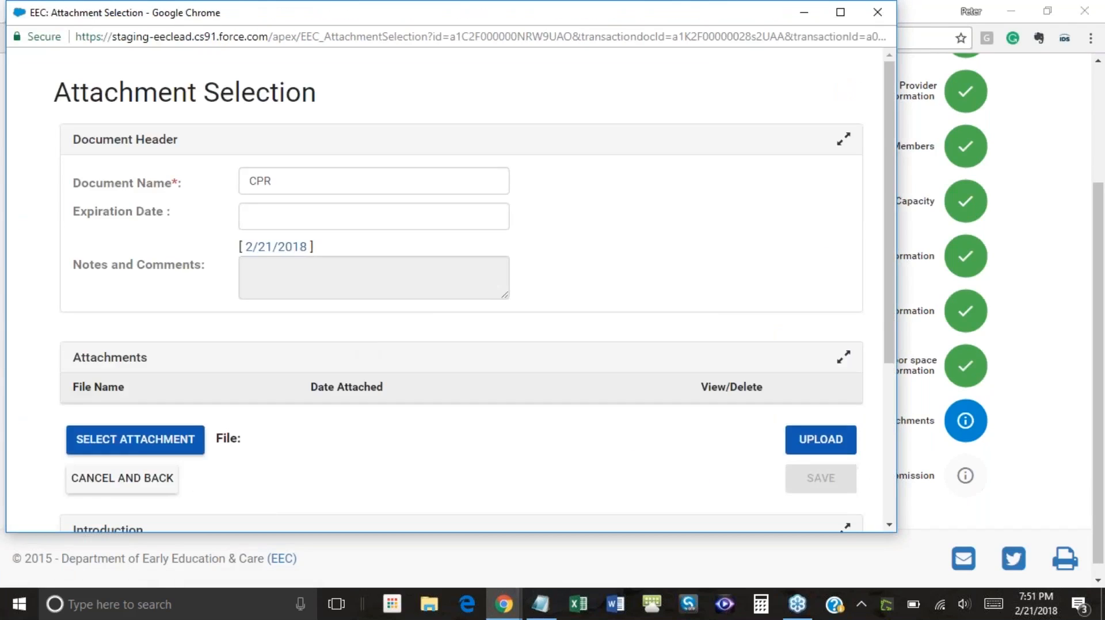
pyautogui.click(276, 247)
pyautogui.click(135, 440)
# Attach Big Day.jpg, upload it and save the CPR attachment
pyautogui.click(375, 257)
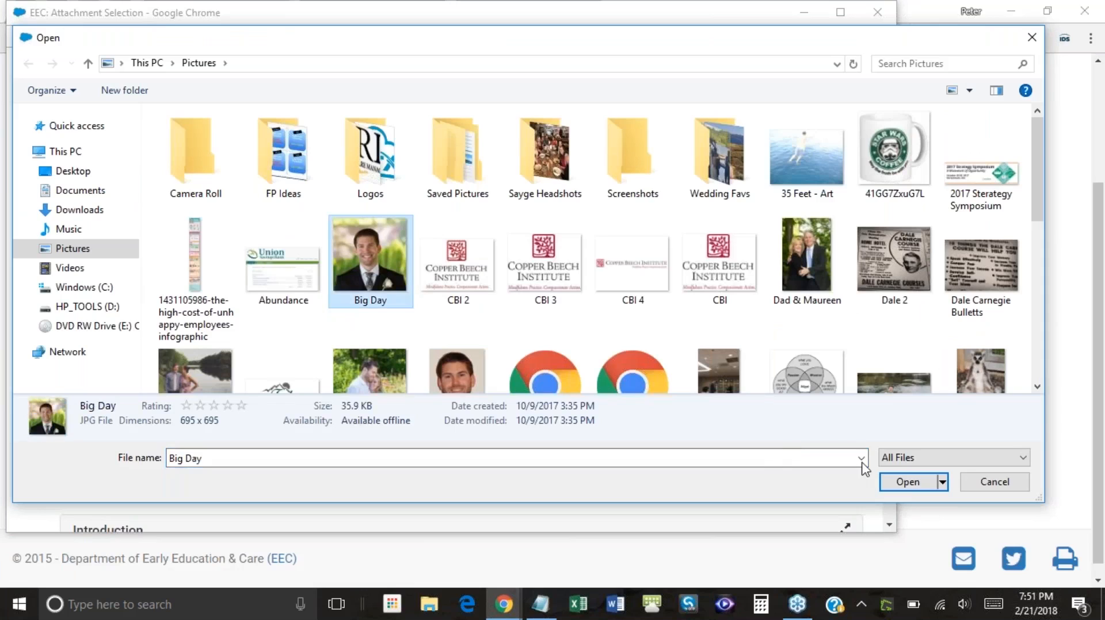
pyautogui.click(907, 484)
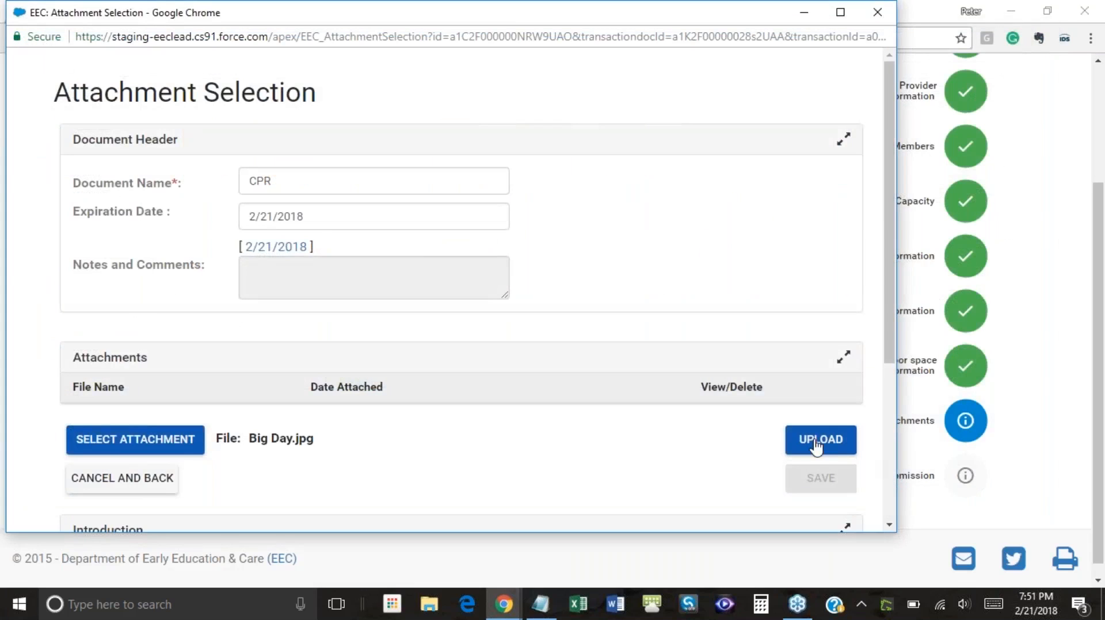
pyautogui.click(813, 444)
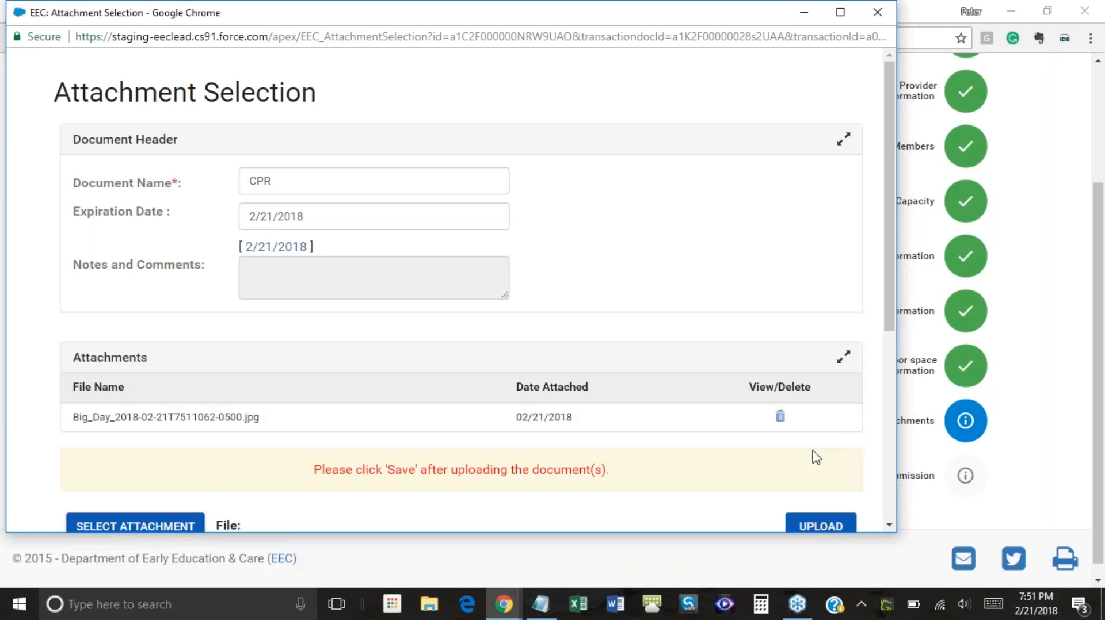
pyautogui.scroll(-3, 811, 456)
pyautogui.click(821, 404)
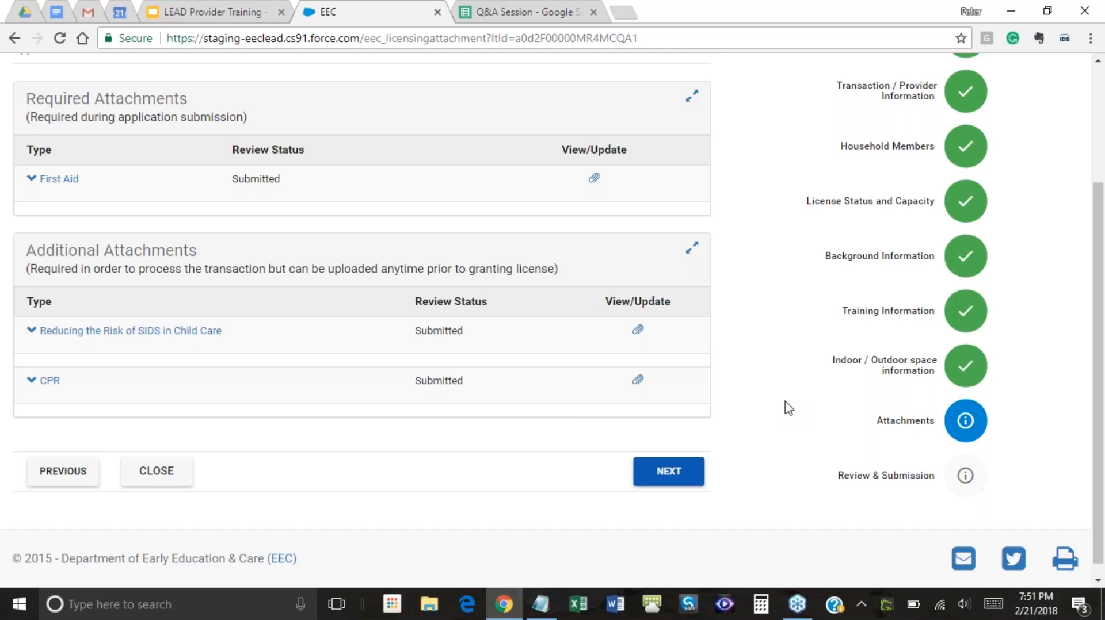
# Continue from the Attachments page to the renewal's Summary and Submission page
pyautogui.click(662, 483)
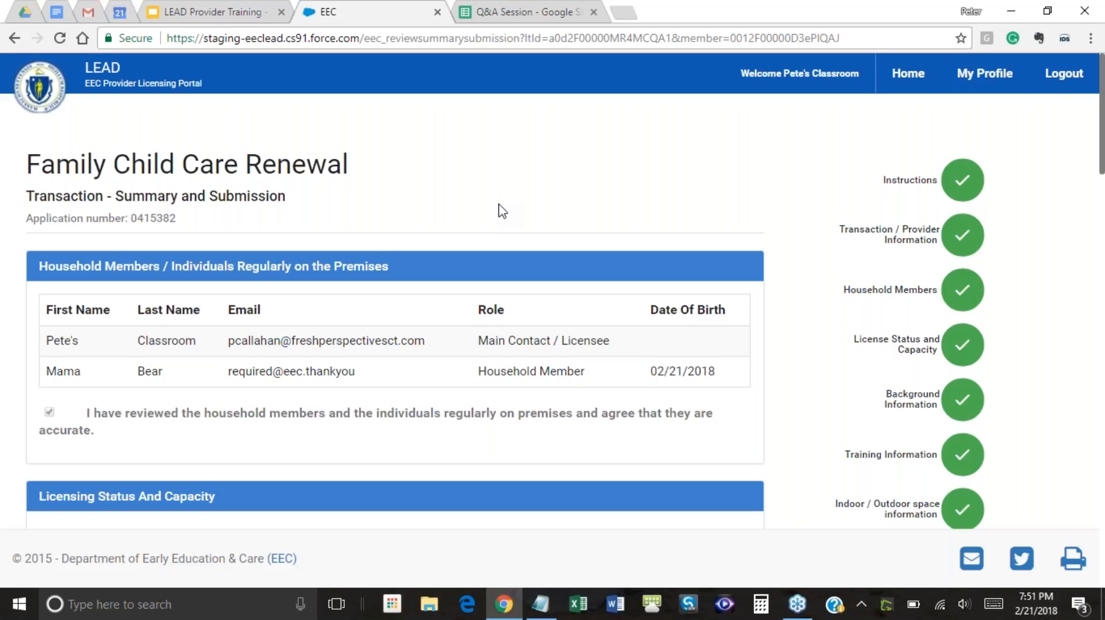
pyautogui.scroll(-10, 504, 211)
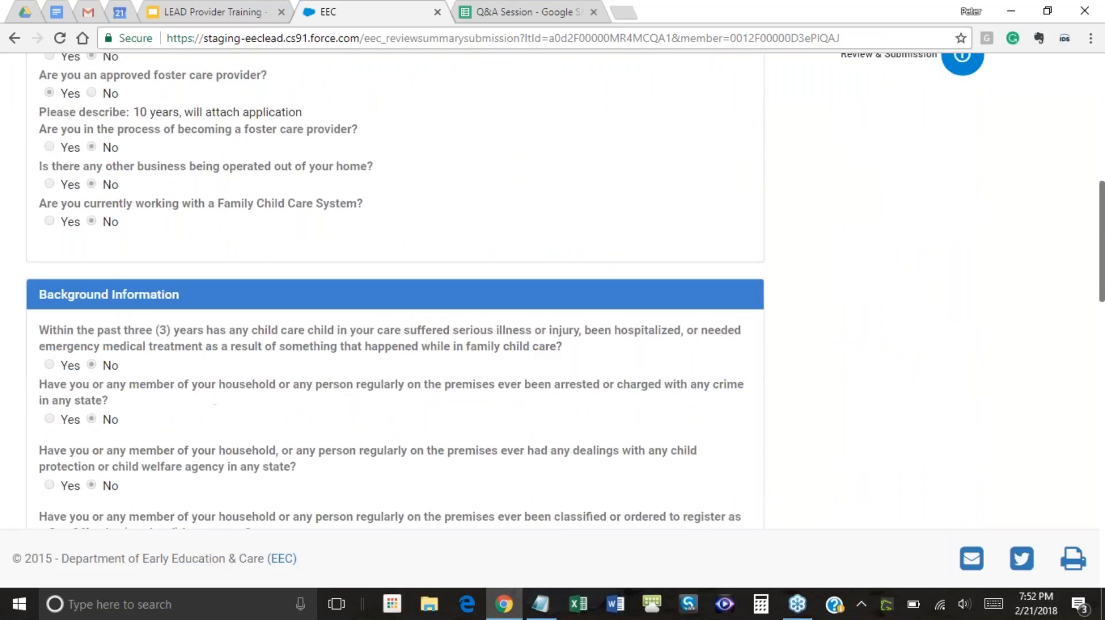
pyautogui.scroll(-4, 395, 291)
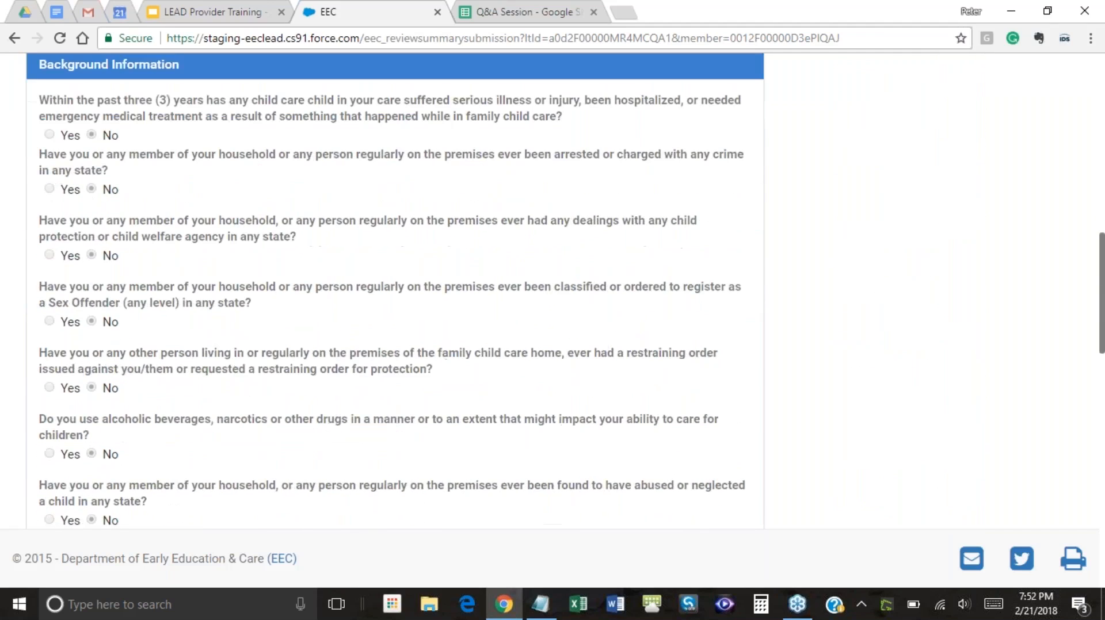
pyautogui.scroll(-12, 121, 174)
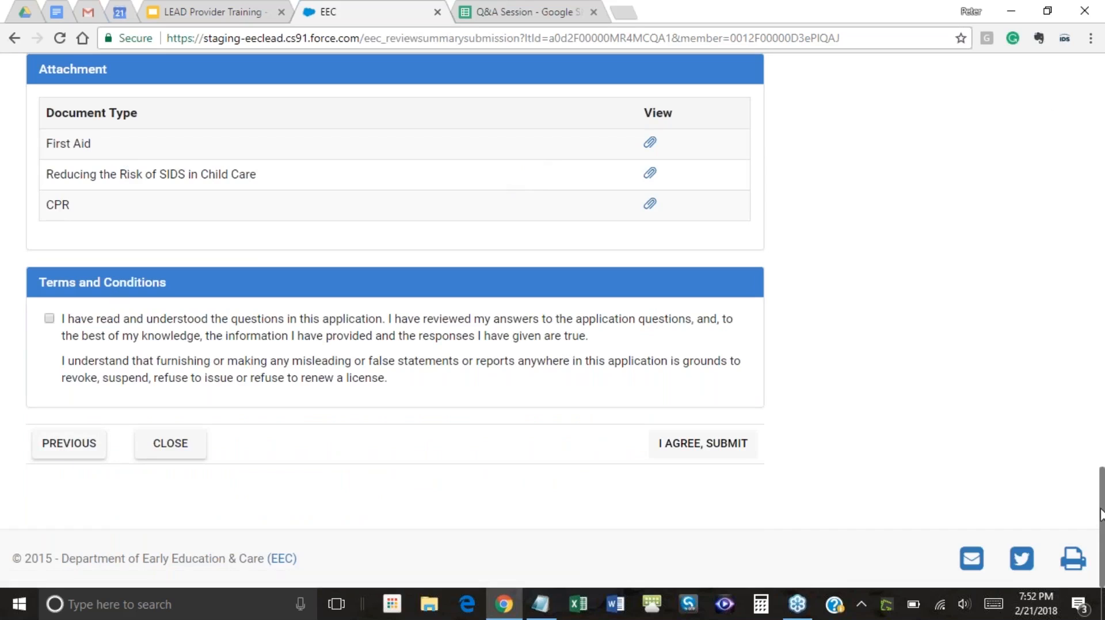
pyautogui.moveTo(1103, 499); pyautogui.dragTo(1103, 230)
pyautogui.scroll(-6, 490, 366)
pyautogui.scroll(-10, 509, 344)
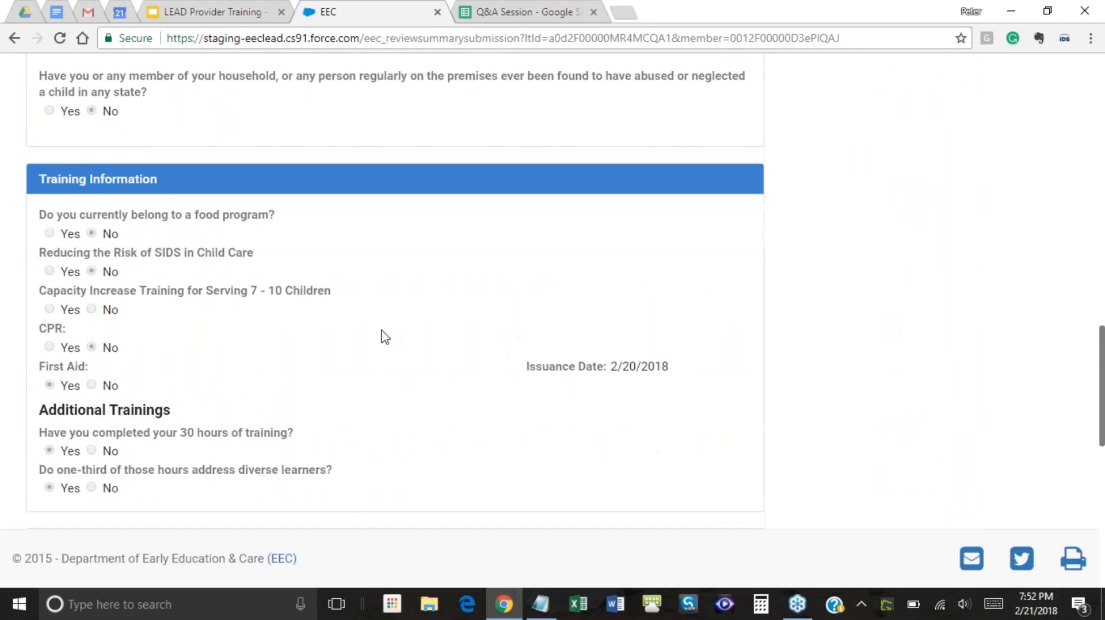
pyautogui.scroll(-3, 304, 320)
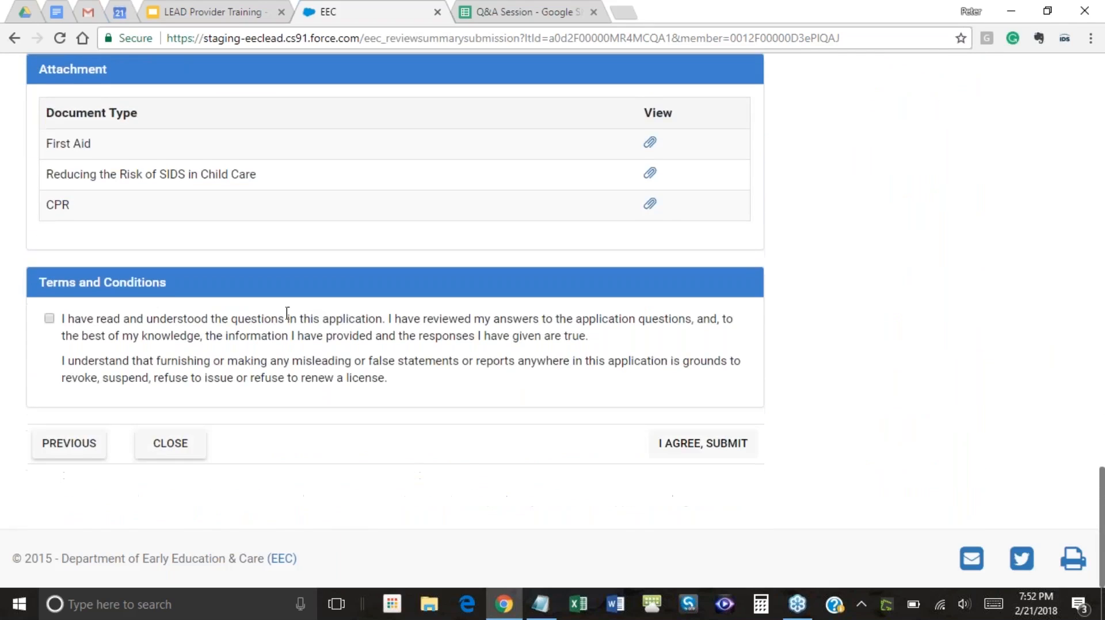
pyautogui.click(74, 447)
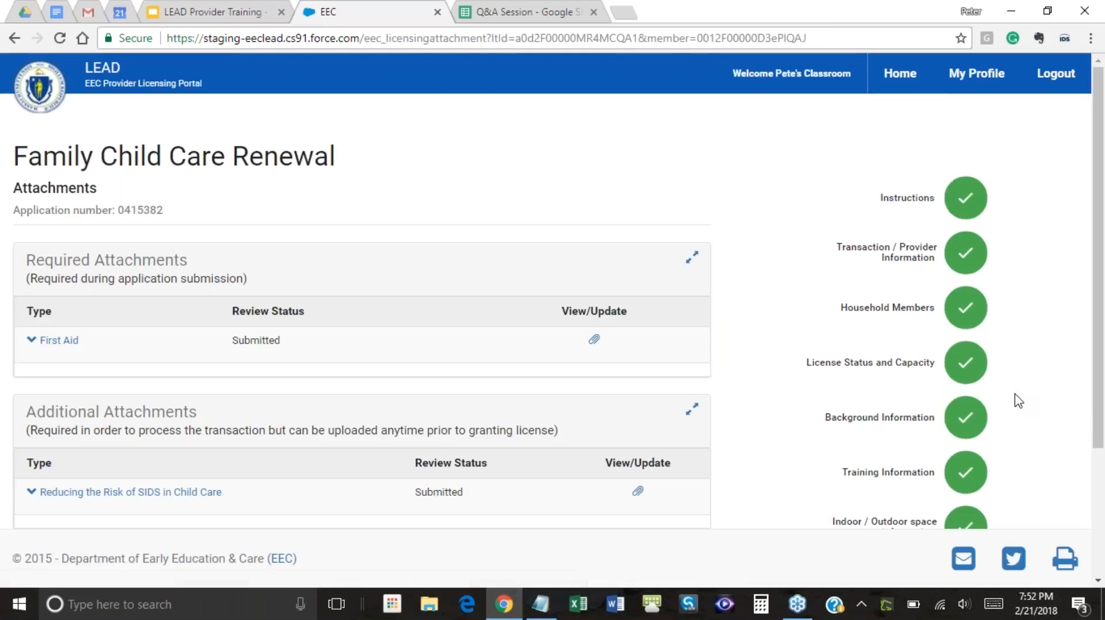
pyautogui.click(969, 316)
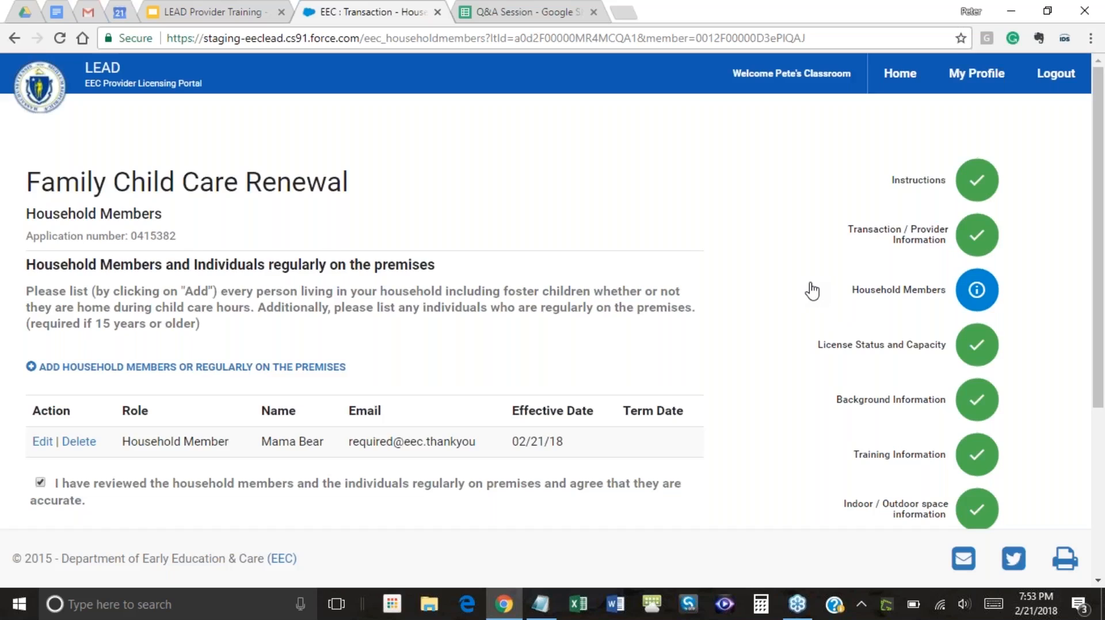
pyautogui.scroll(-3, 812, 291)
pyautogui.scroll(1, 811, 291)
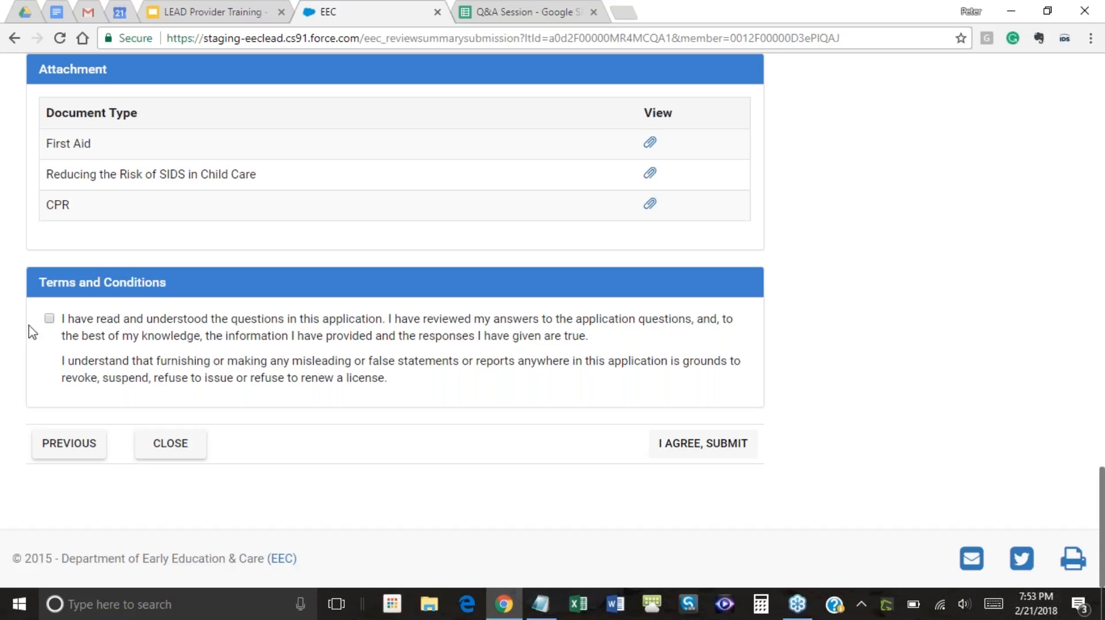
# Tick the Terms and Conditions checkbox on the summary page to enable I AGREE, SUBMIT
pyautogui.click(50, 319)
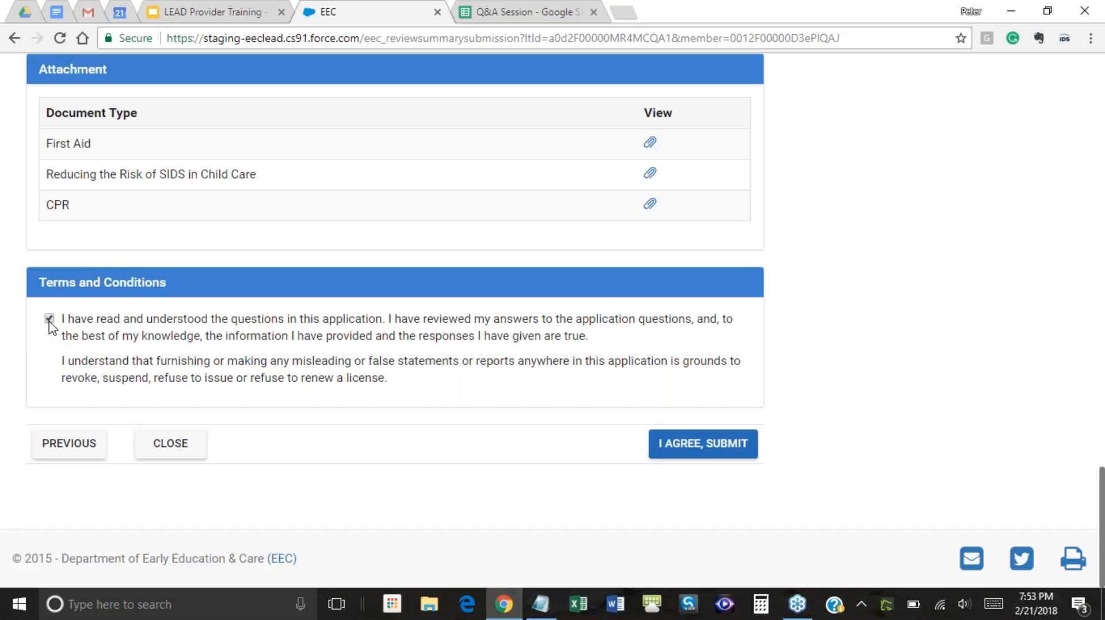